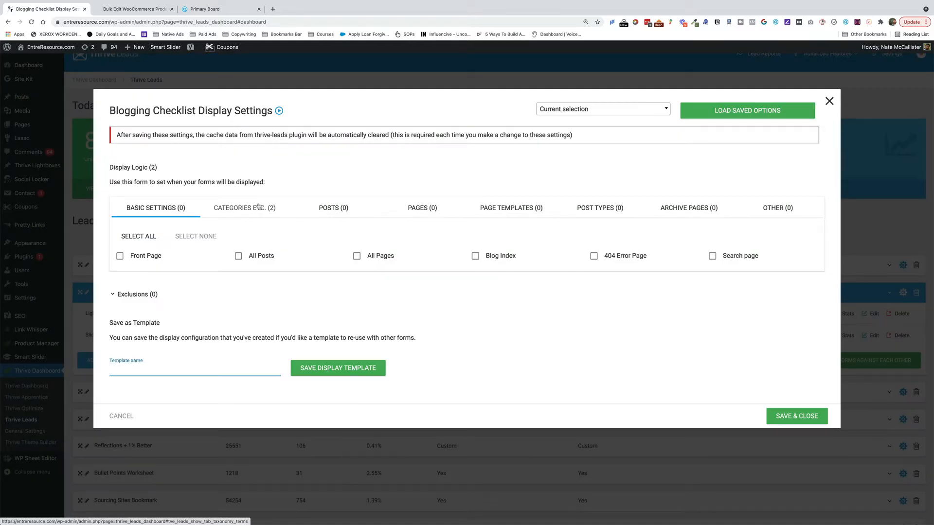
- Check the category and tag targeting in the Blogging Checklist display settings, and close the settings without saving
click(256, 208)
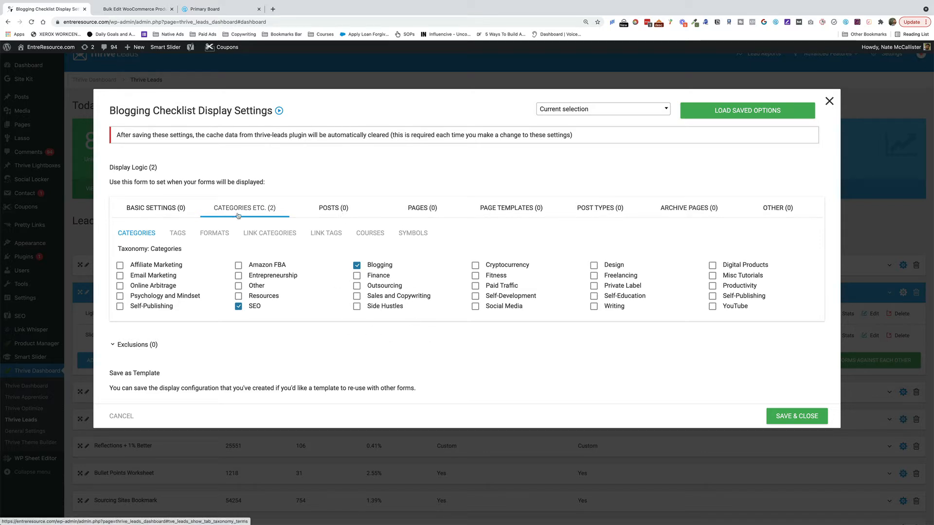
click(181, 234)
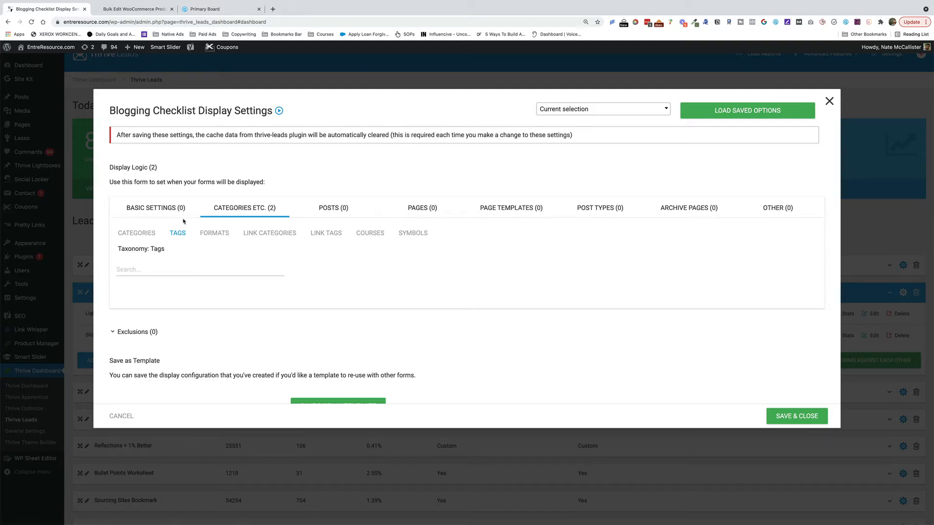
click(830, 100)
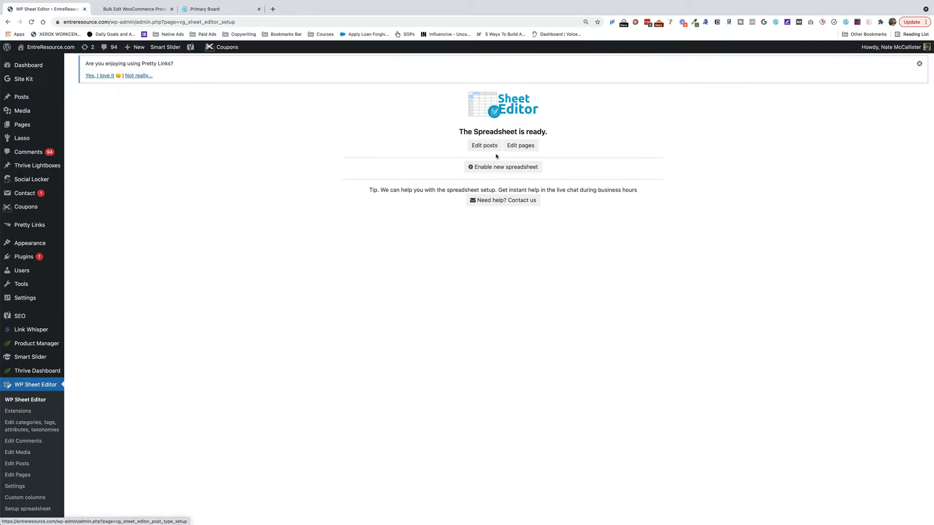
click(507, 169)
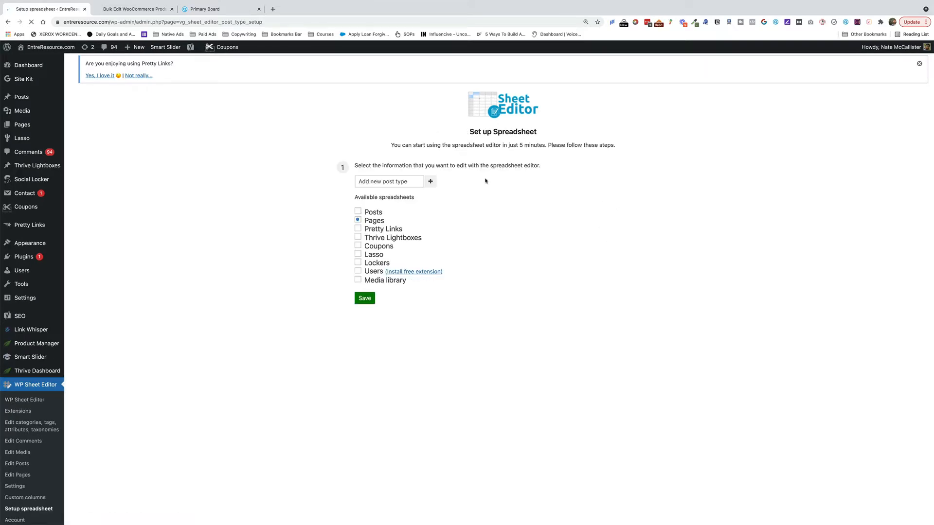
click(357, 211)
click(358, 254)
click(358, 280)
- Look over the individual spreadsheet plugins on the WP Sheet Editor website and return to the WordPress admin
click(136, 9)
scroll(476, 258, down, 3)
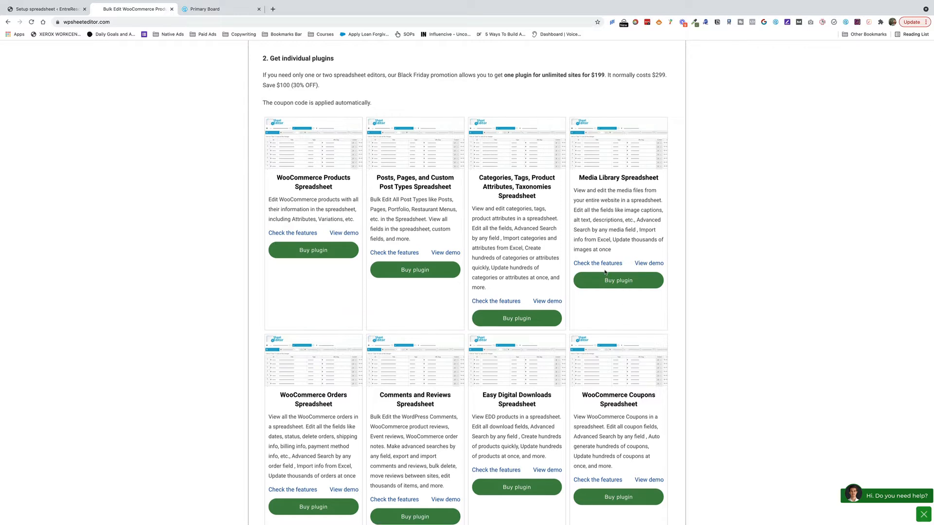
click(57, 7)
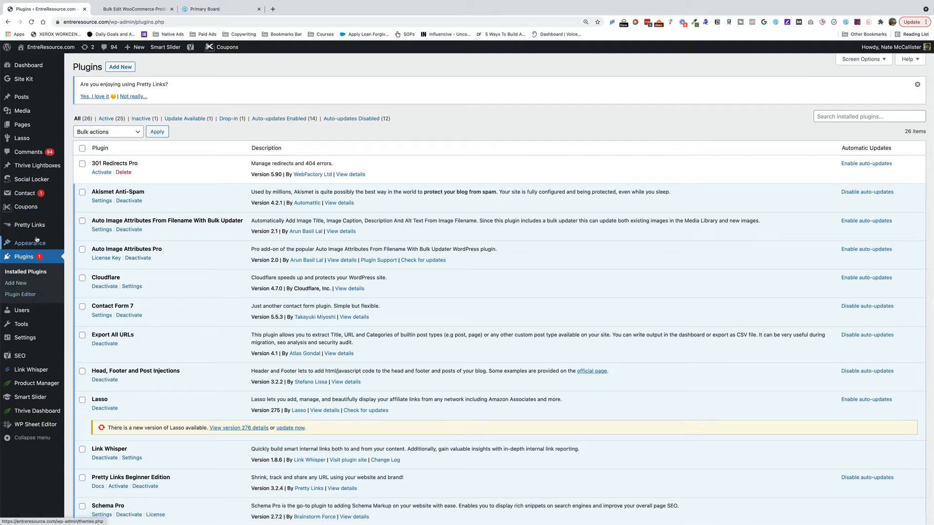
- Examine the list of WP Sheet Editor extensions and their activation status
mouse_move(39, 425)
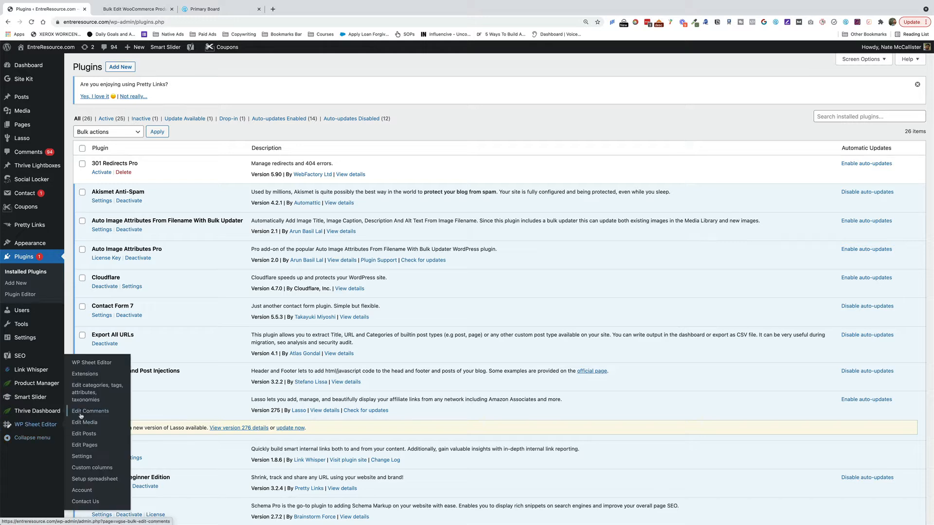
click(92, 374)
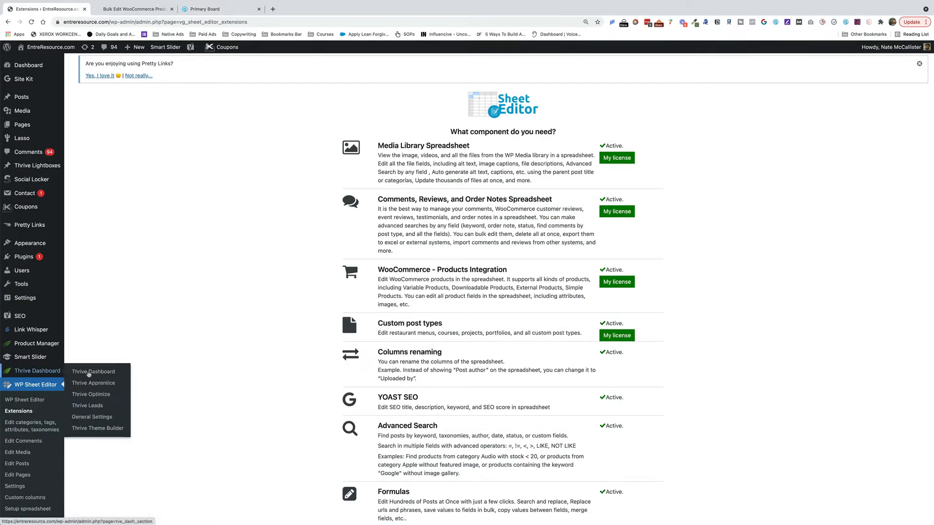
scroll(121, 375, down, 3)
- Start setting up a new WP Sheet Editor spreadsheet for Posts and save that content type
click(27, 248)
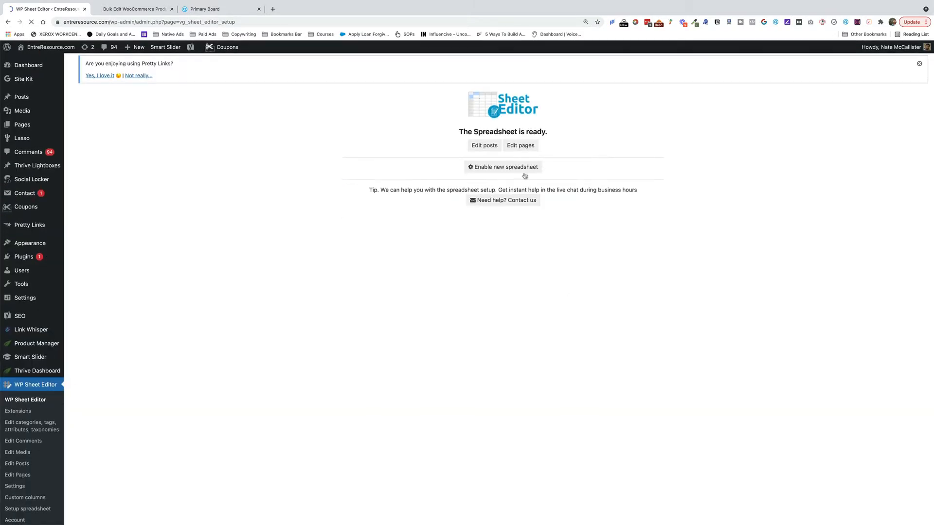
click(518, 170)
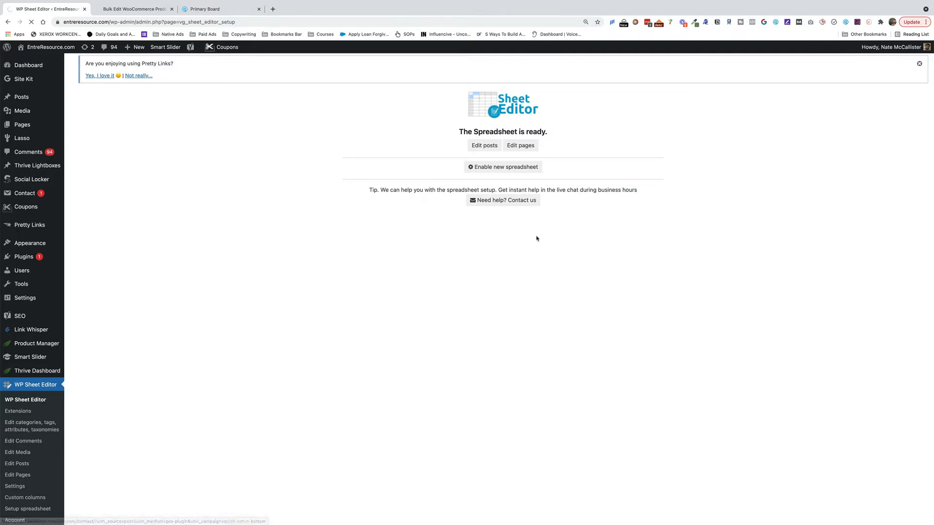
click(358, 212)
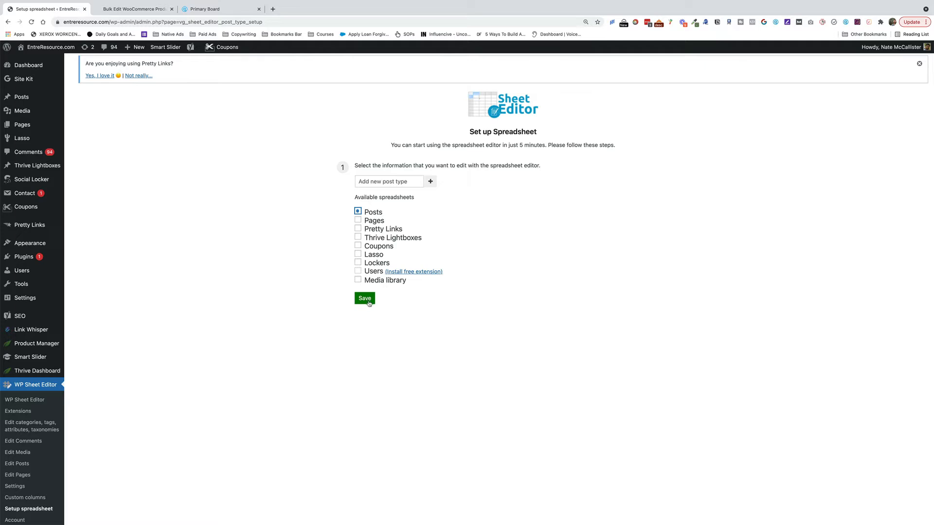
click(366, 299)
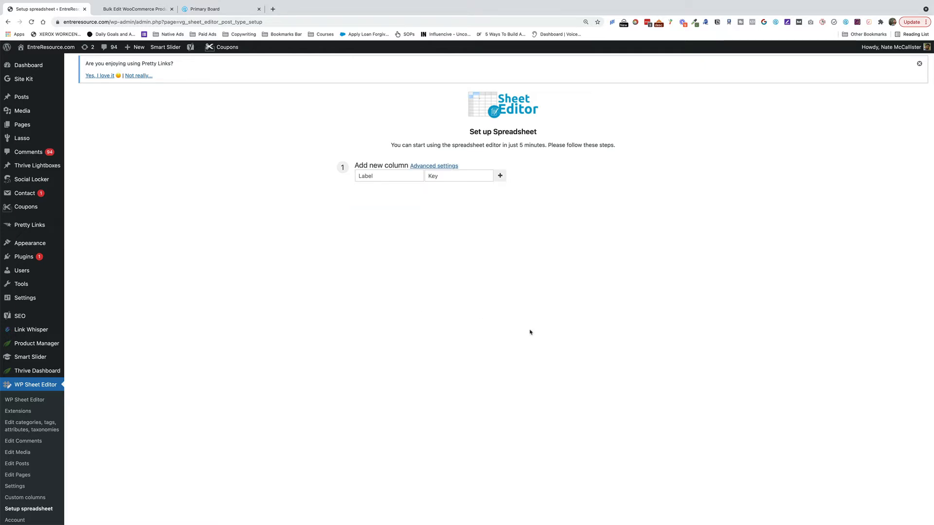
- Look through the full list of enabled and disabled columns in the Posts spreadsheet's columns manager
scroll(519, 305, down, 2)
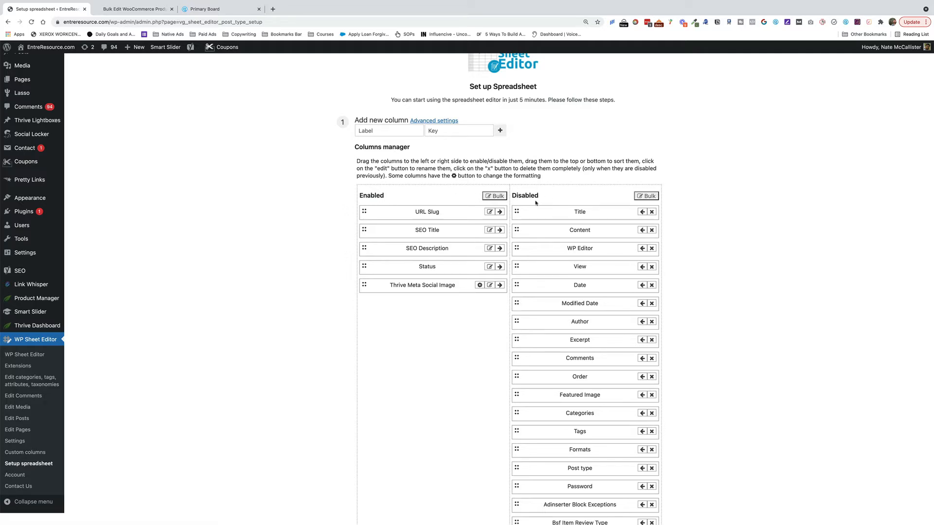
scroll(600, 232, down, 20)
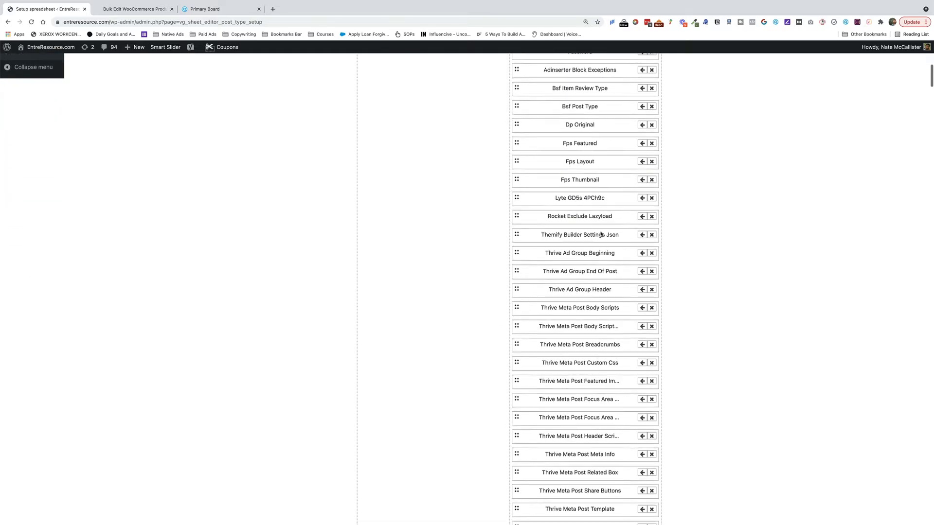
scroll(600, 231, down, 20)
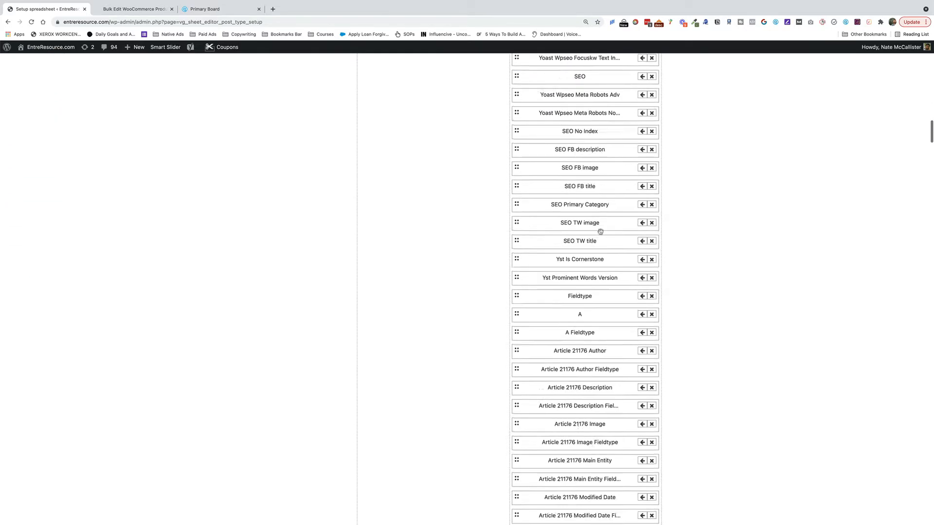
scroll(600, 232, down, 20)
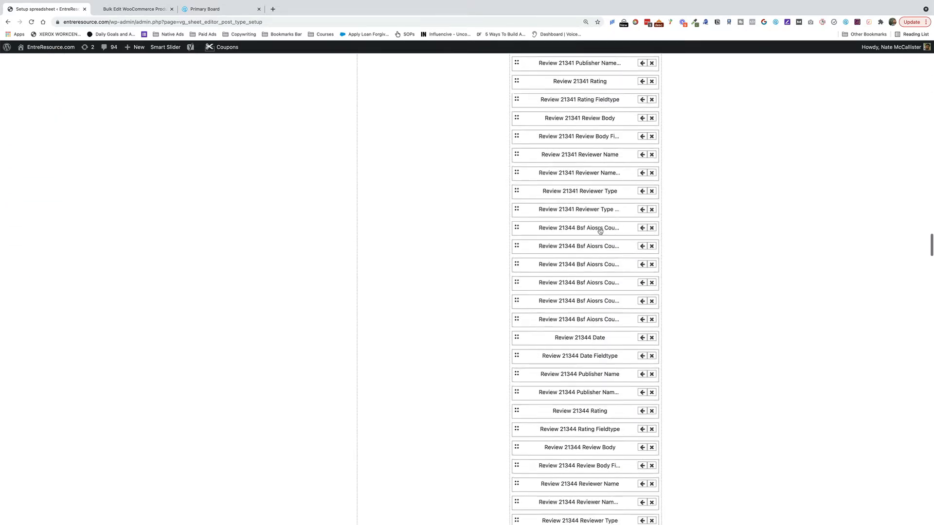
scroll(600, 232, down, 20)
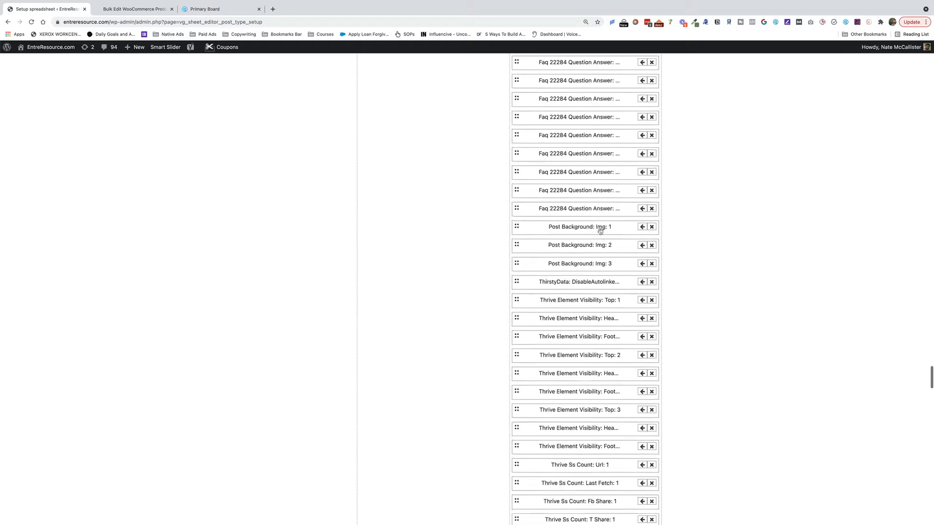
scroll(598, 240, down, 20)
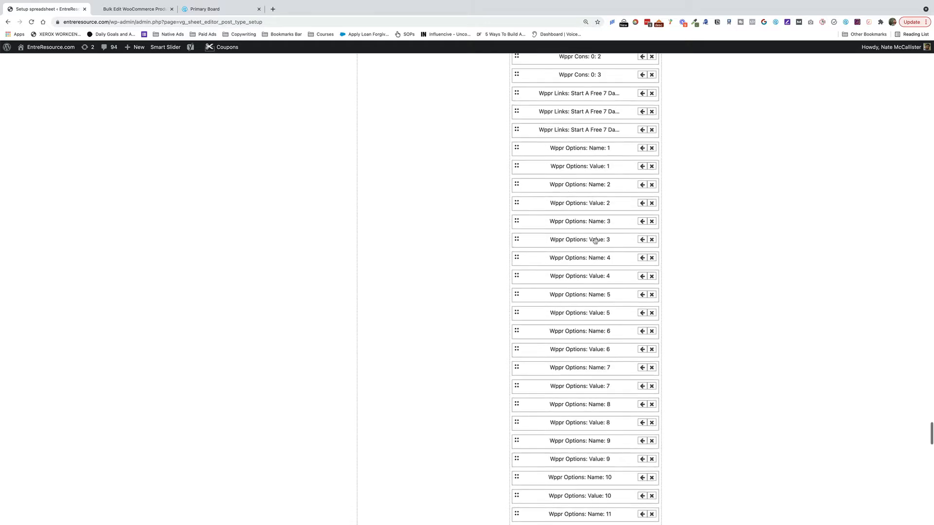
scroll(596, 246, down, 20)
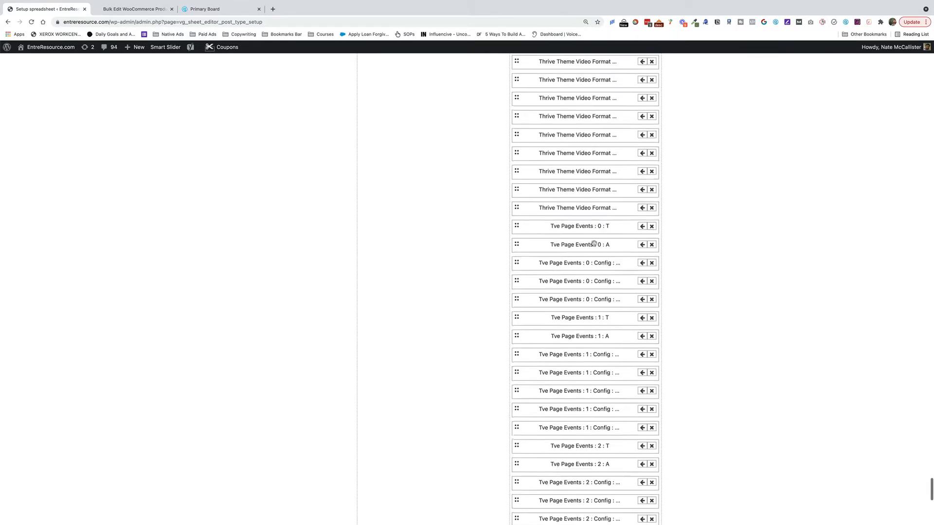
scroll(593, 245, down, 10)
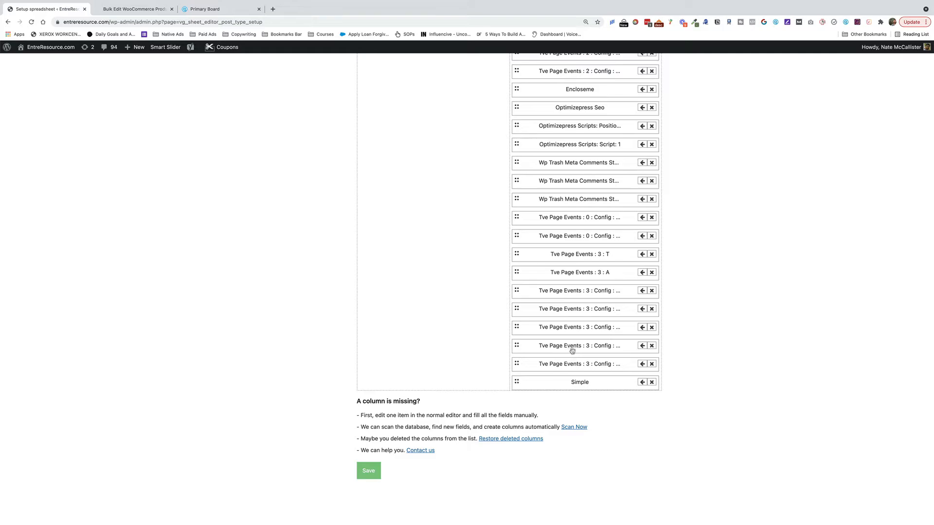
scroll(587, 349, up, 20)
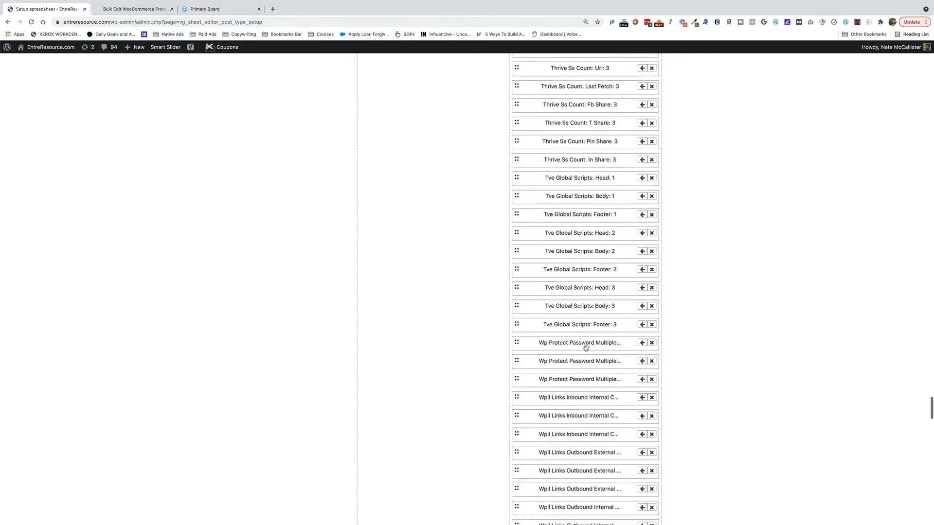
scroll(589, 348, up, 20)
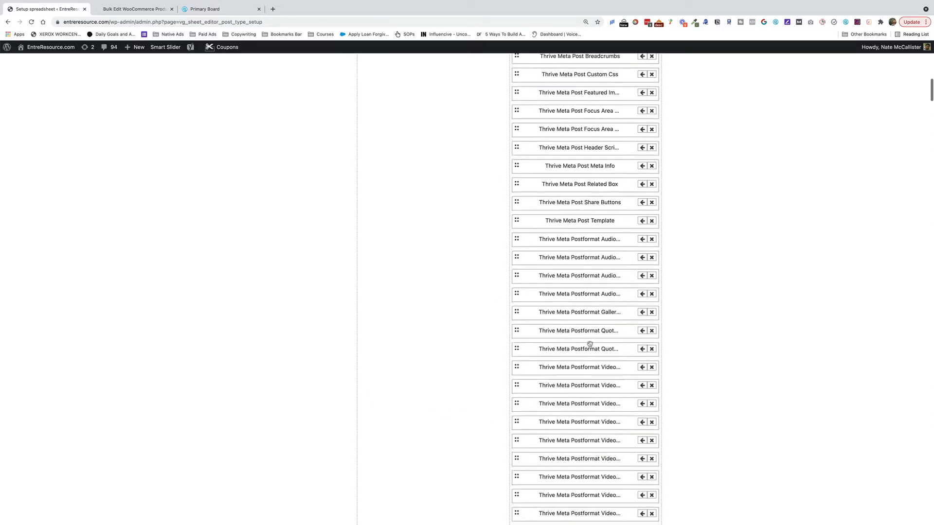
scroll(590, 344, up, 15)
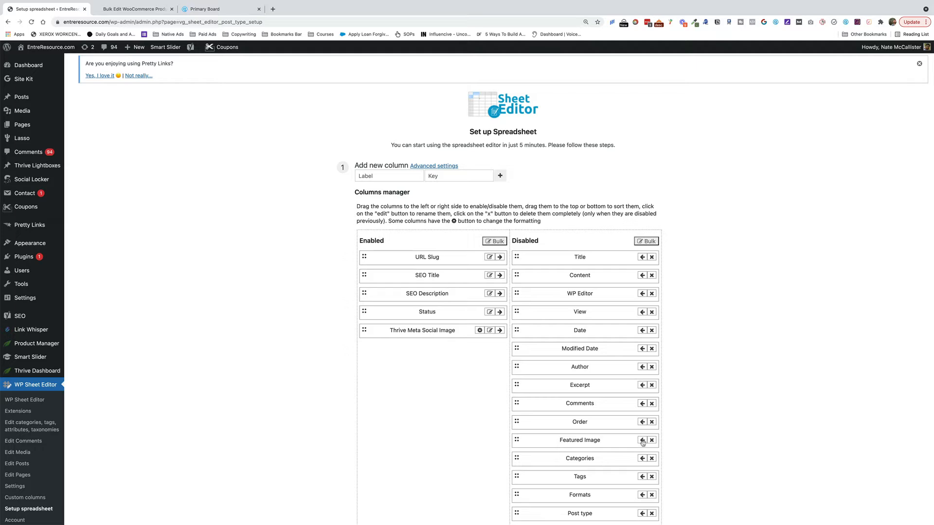
- Enable the Order and Featured Image columns, disable Thrive Meta Social Image, and place Featured Image above Order
click(642, 422)
drag(562, 415, 454, 378)
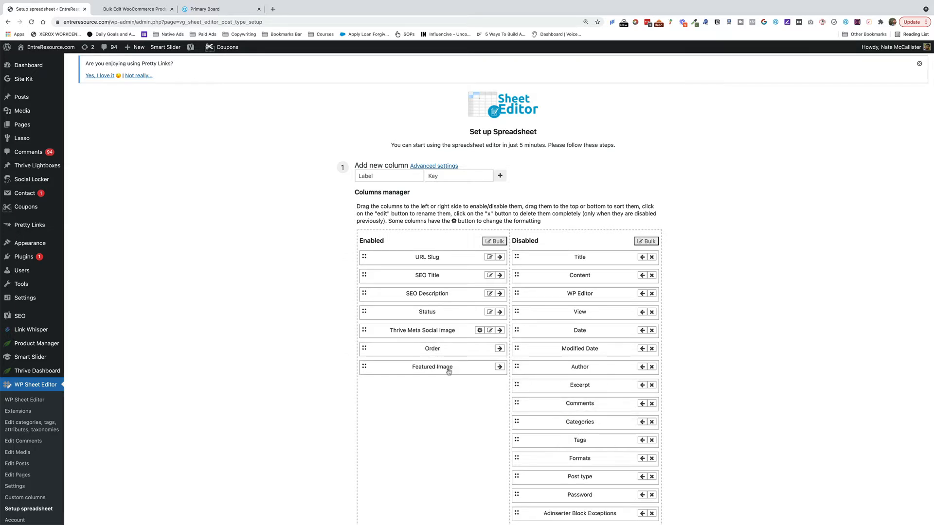
click(500, 331)
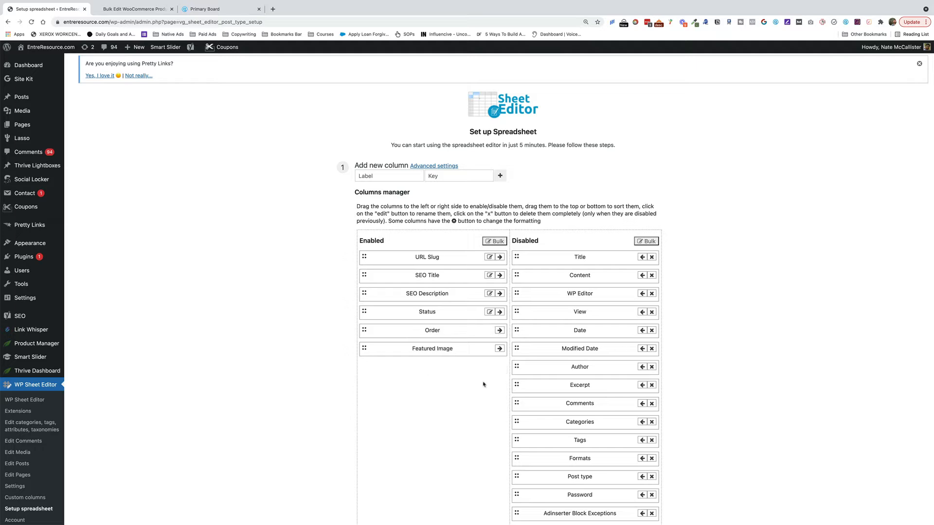
drag(474, 334, 484, 365)
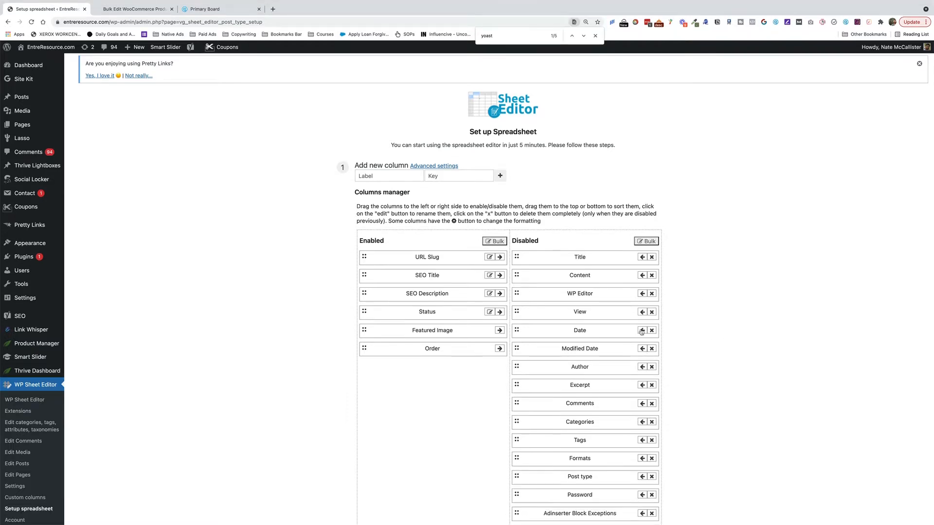
- Enable the Date, Excerpt, Tags and Categories columns for the Posts spreadsheet
click(642, 330)
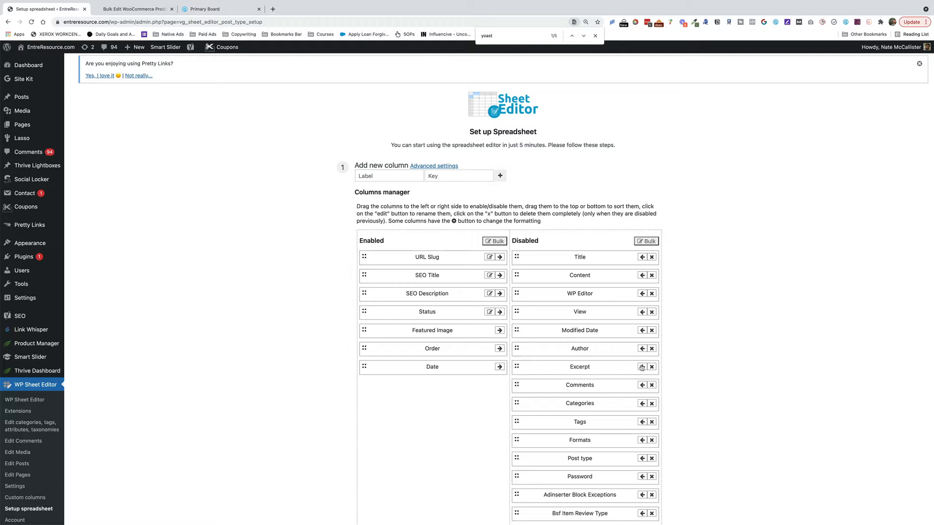
click(642, 367)
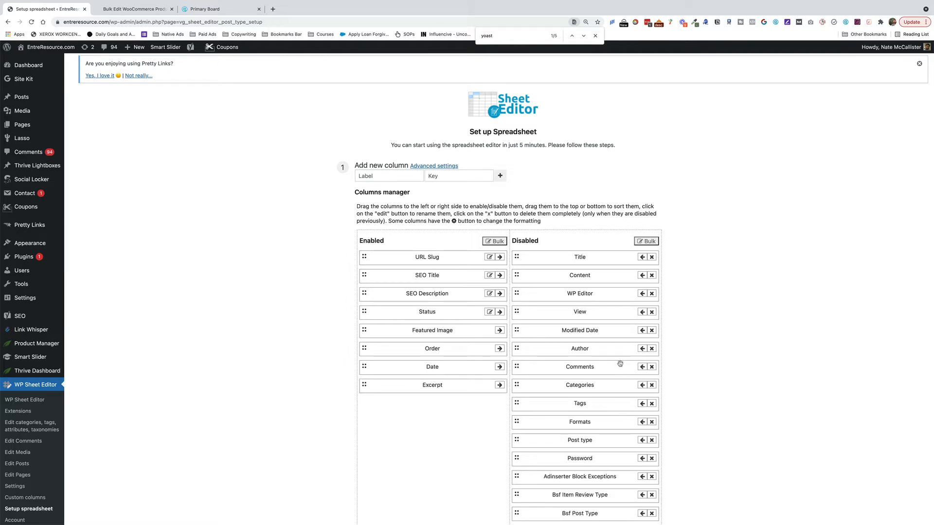
scroll(598, 392, down, 1)
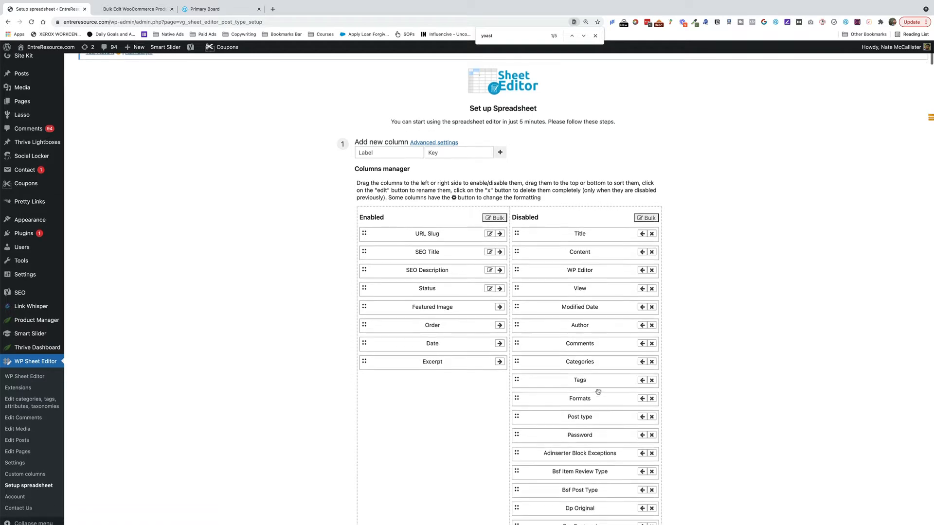
click(642, 361)
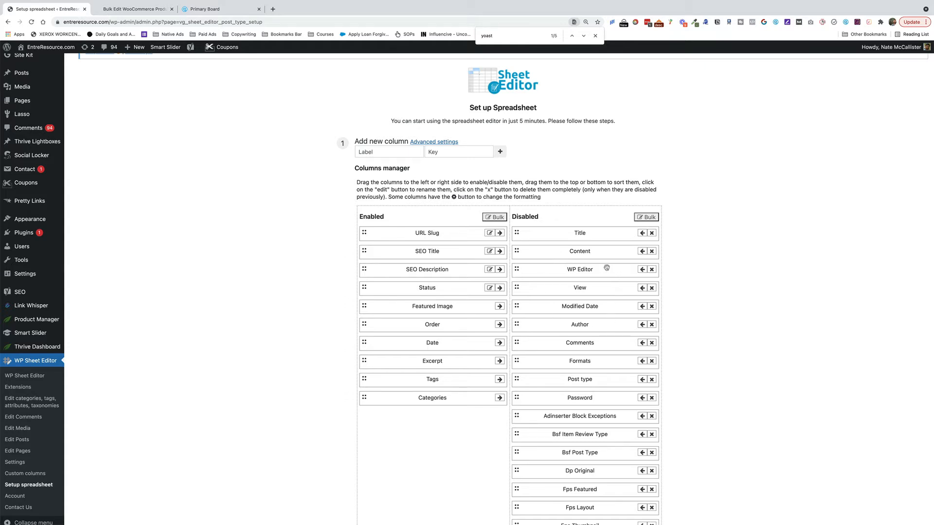
click(641, 233)
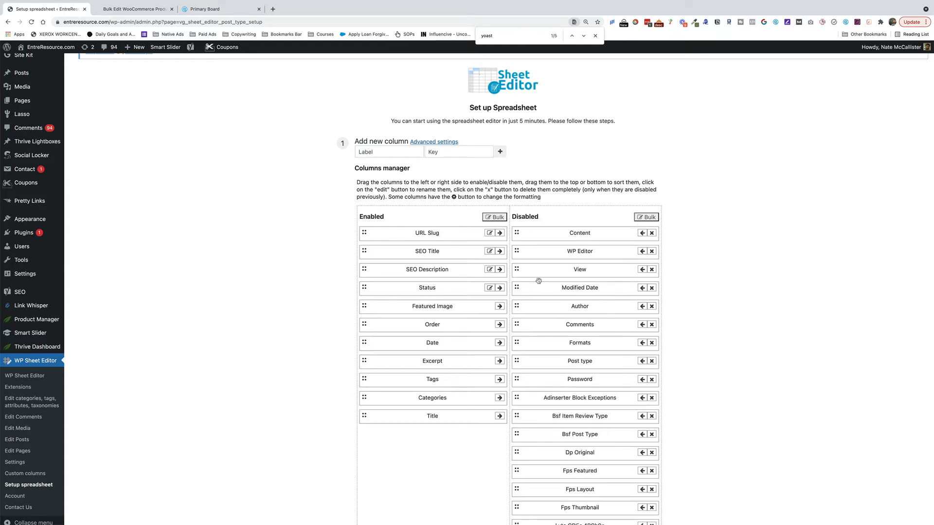
drag(434, 419, 438, 252)
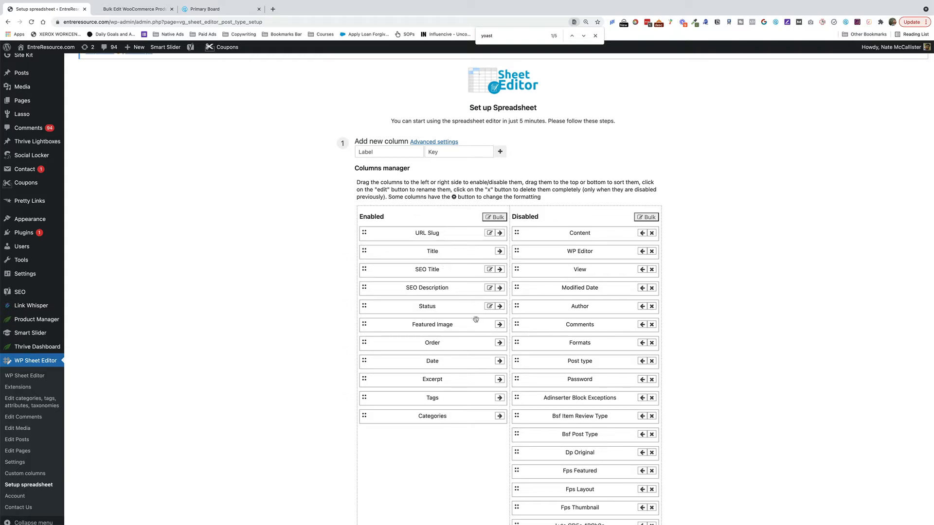
click(500, 252)
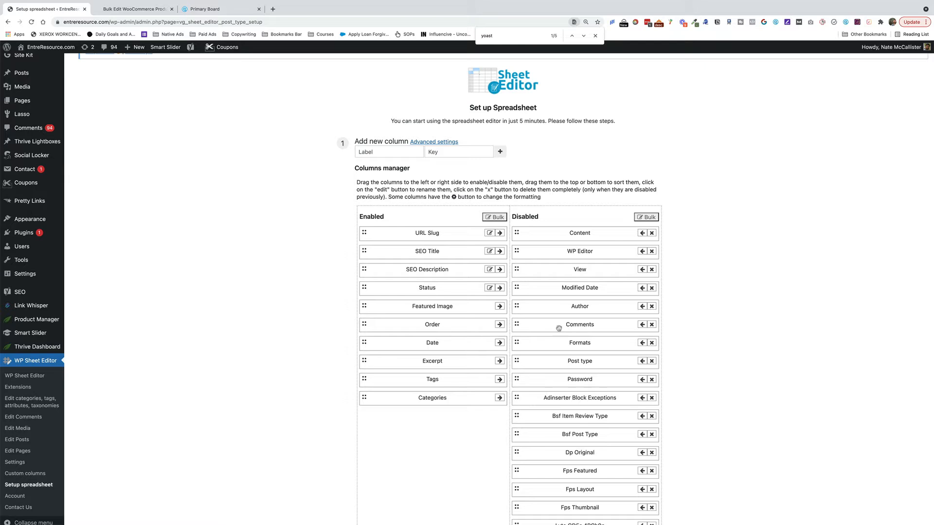
- Look through the full list of disabled columns, from the Yoast SEO fields to the last custom fields, for others worth enabling
scroll(559, 329, down, 1)
scroll(560, 332, down, 10)
scroll(557, 332, down, 15)
scroll(557, 332, down, 1)
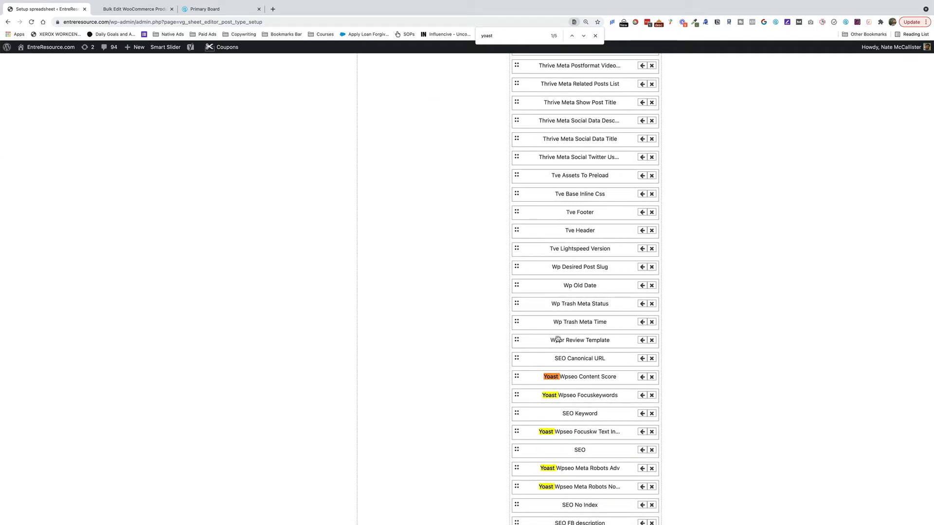
scroll(557, 339, down, 2)
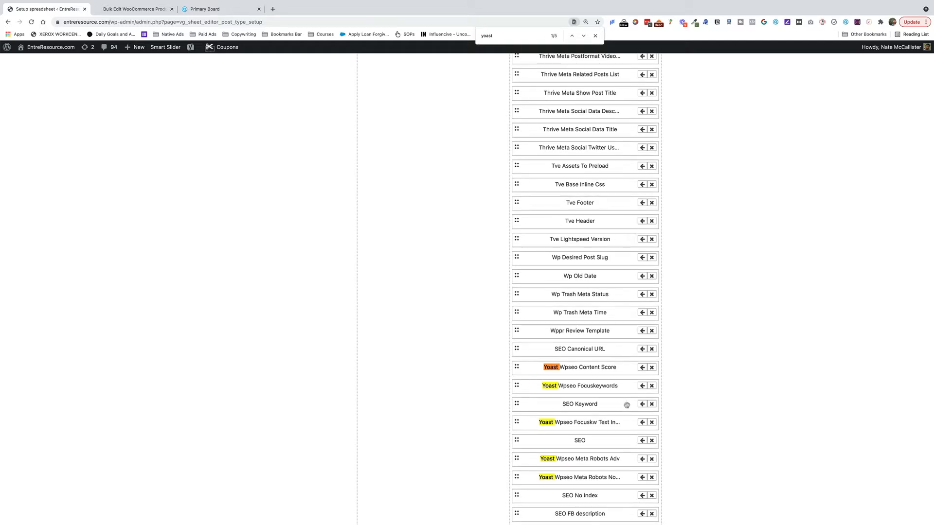
scroll(639, 405, down, 2)
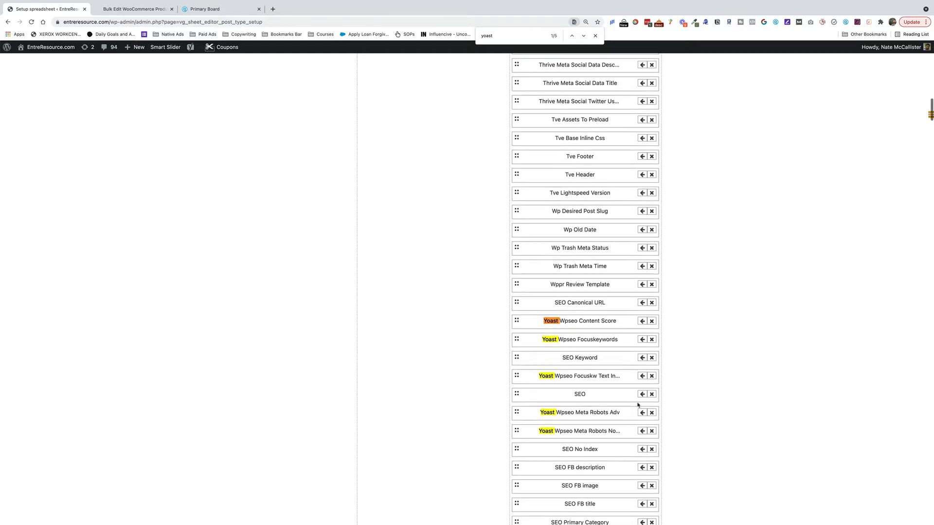
scroll(624, 400, down, 3)
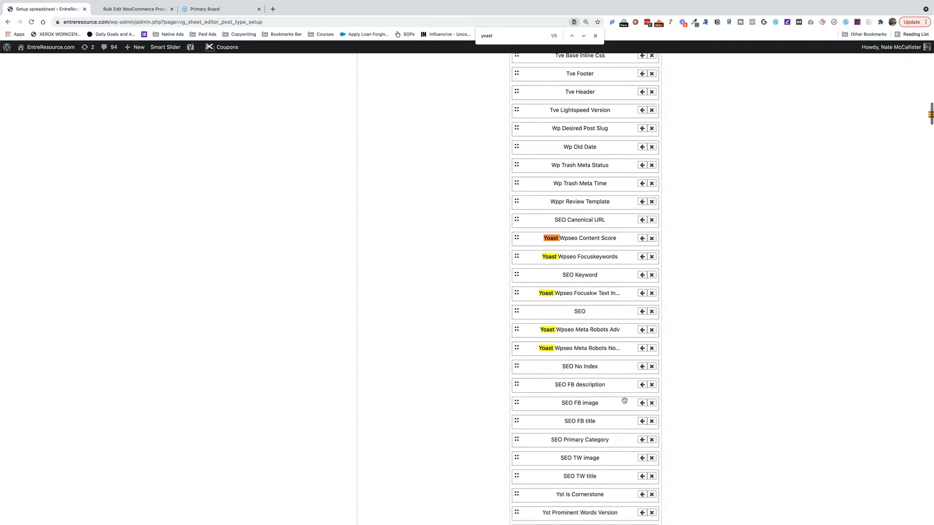
scroll(628, 400, down, 8)
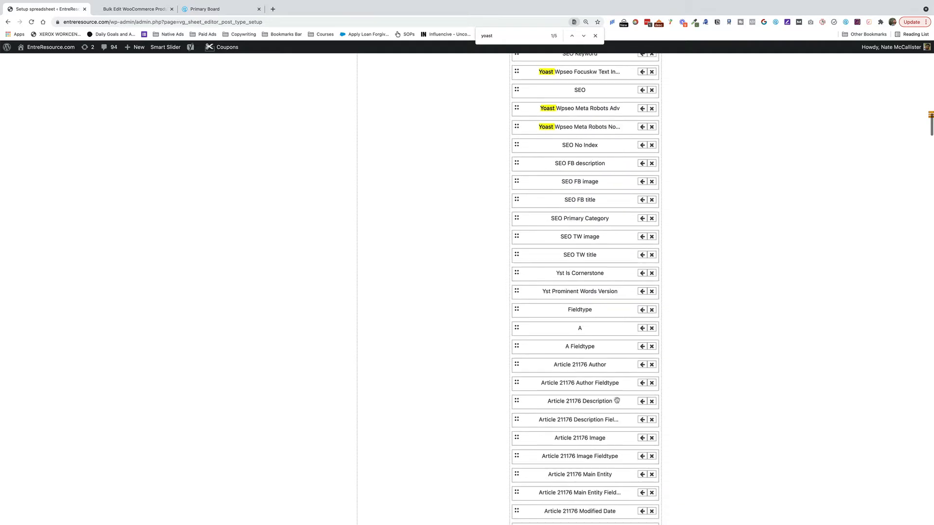
scroll(616, 400, down, 20)
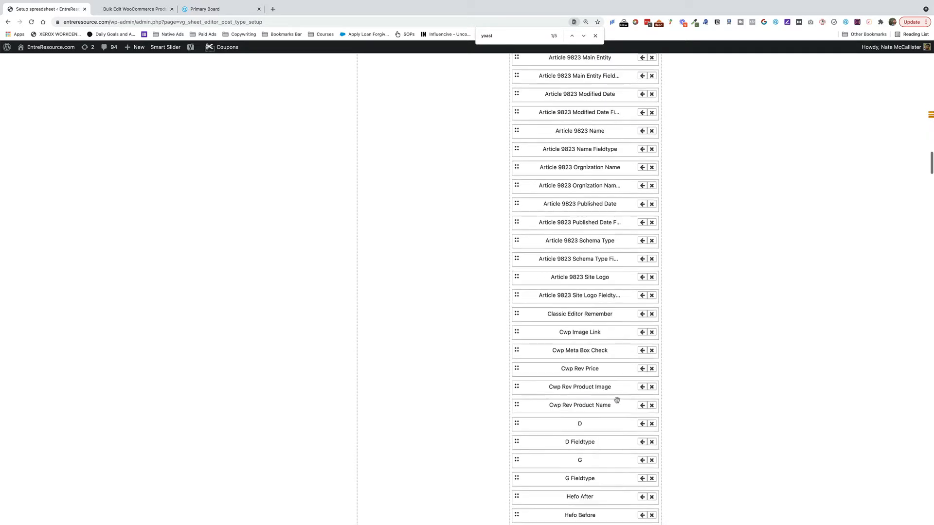
scroll(618, 402, down, 20)
scroll(616, 400, down, 6)
scroll(603, 284, down, 20)
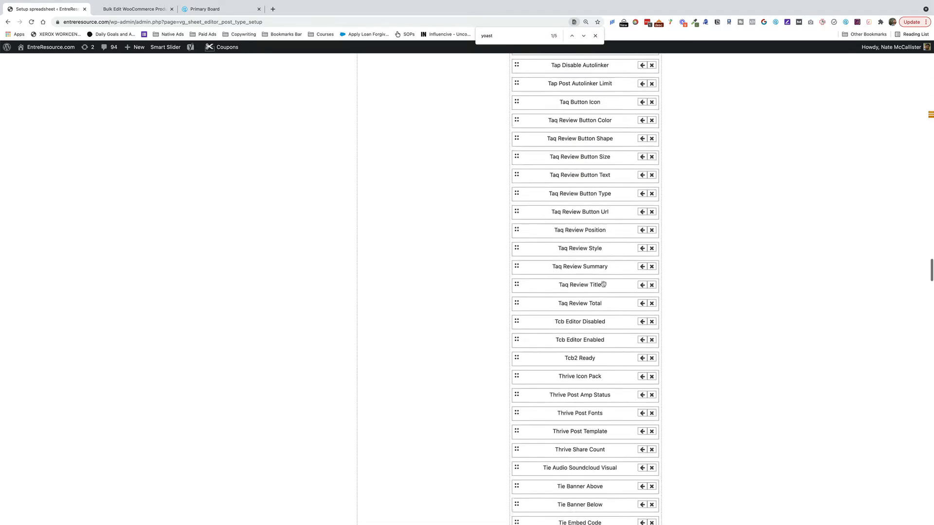
scroll(604, 284, down, 20)
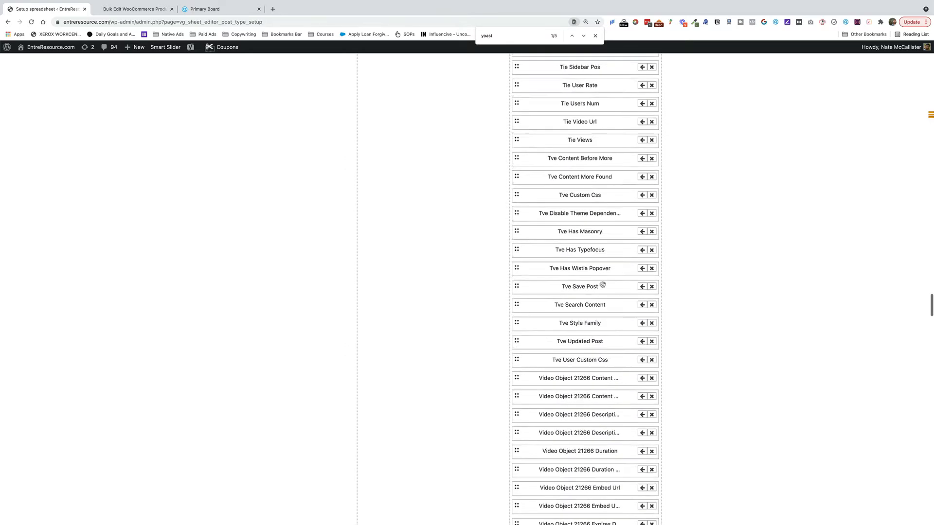
scroll(603, 287, down, 9)
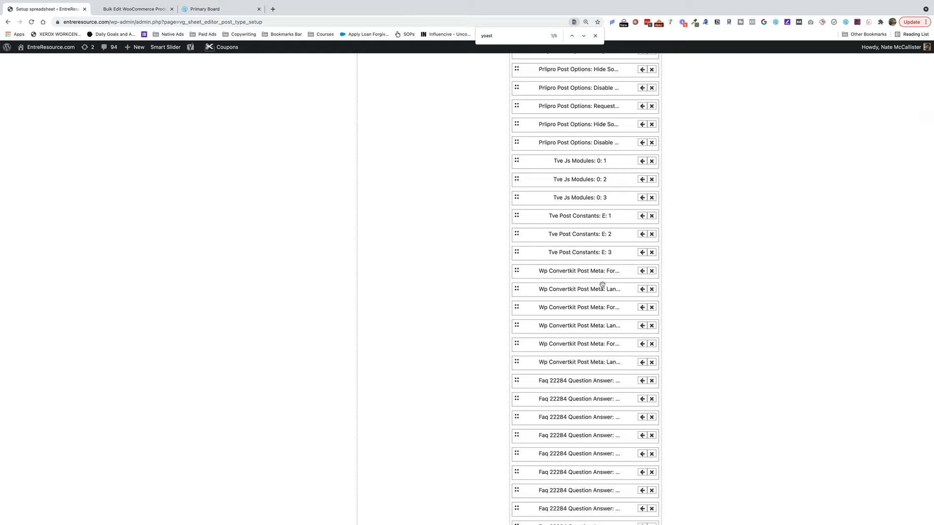
scroll(601, 287, down, 1)
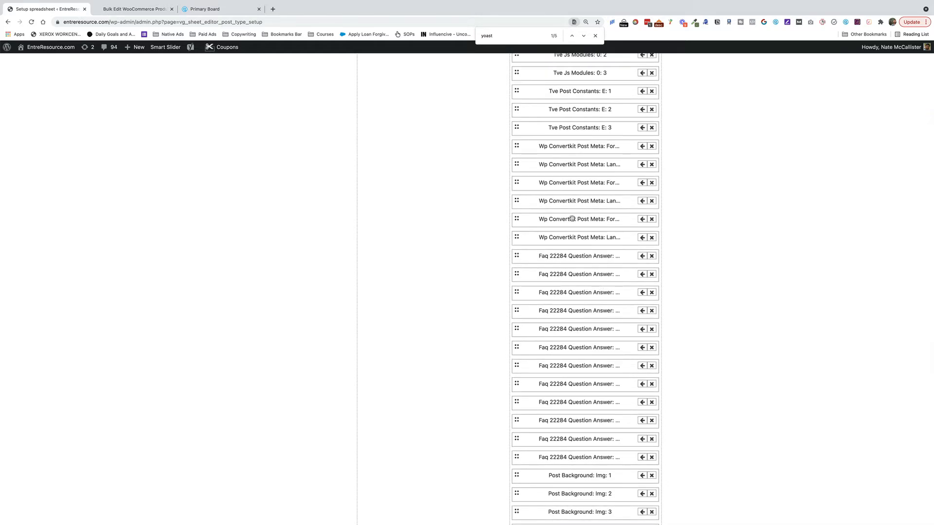
scroll(575, 230, down, 10)
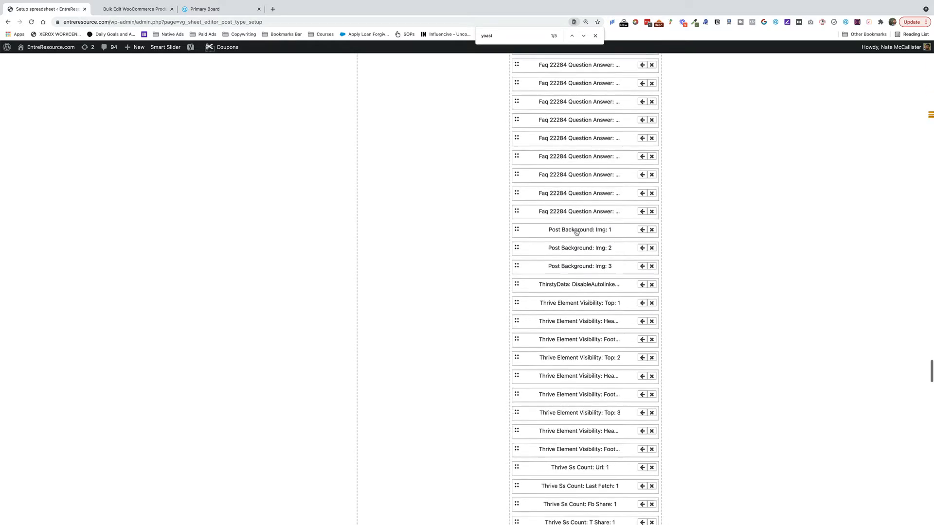
scroll(602, 283, down, 20)
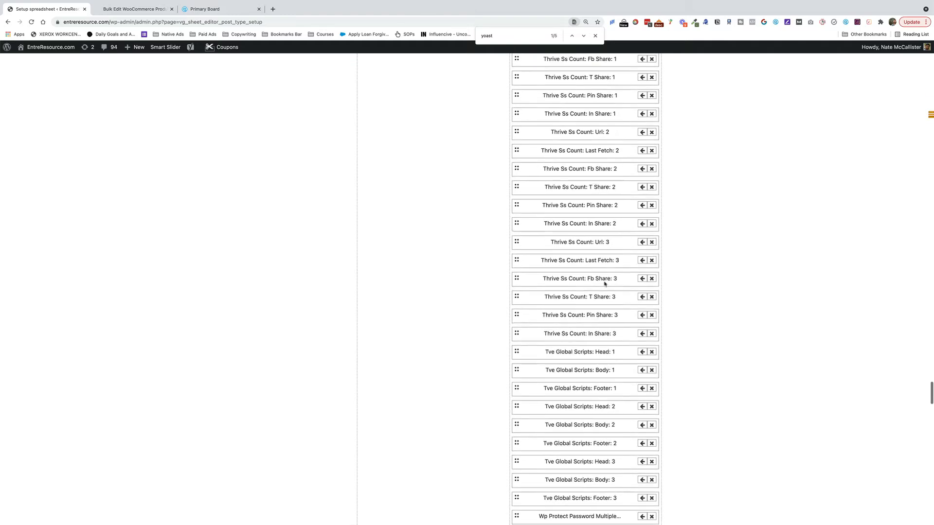
scroll(600, 280, down, 20)
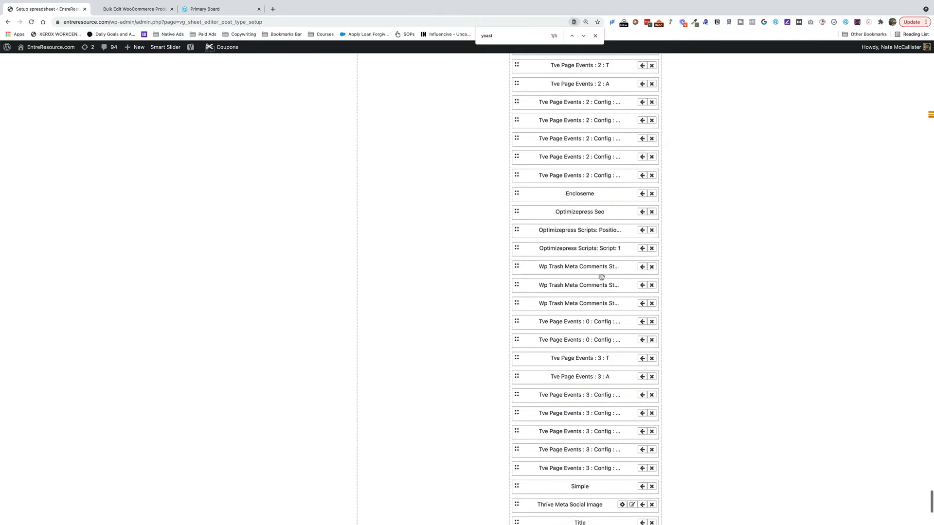
scroll(601, 277, down, 4)
scroll(604, 276, up, 20)
scroll(605, 275, up, 20)
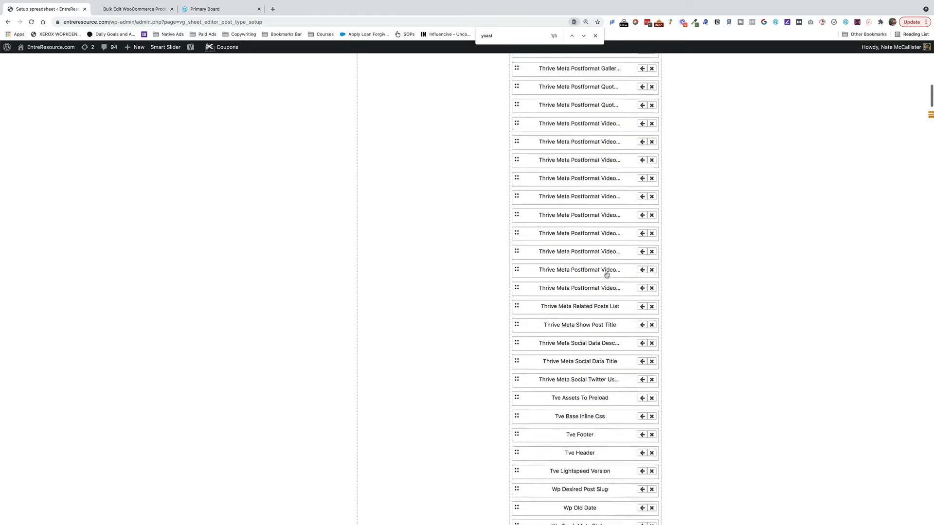
scroll(606, 275, up, 20)
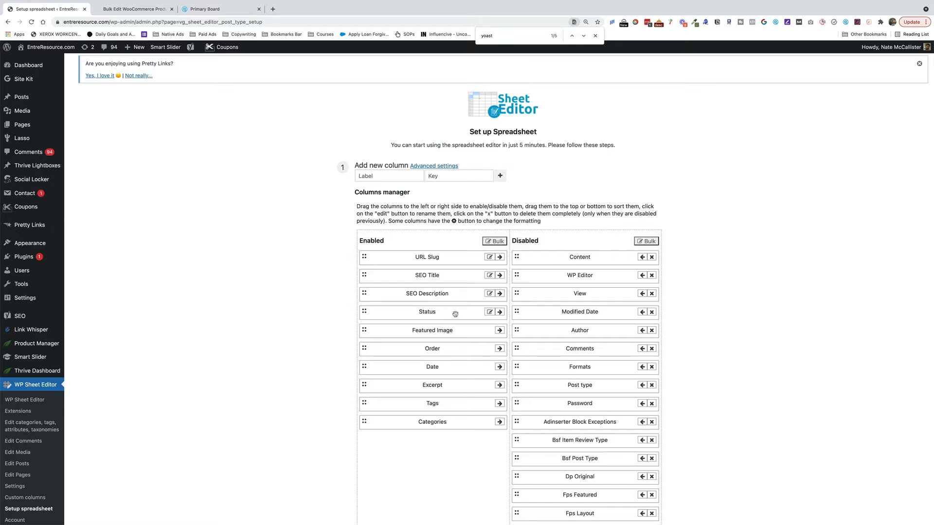
- Disable the Order column in the Posts spreadsheet's columns manager
scroll(464, 335, up, 5)
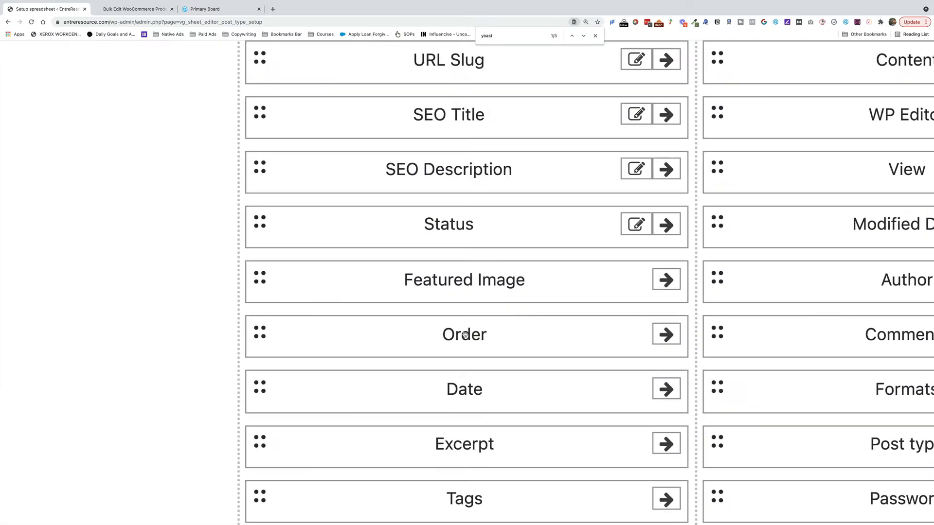
scroll(464, 335, down, 5)
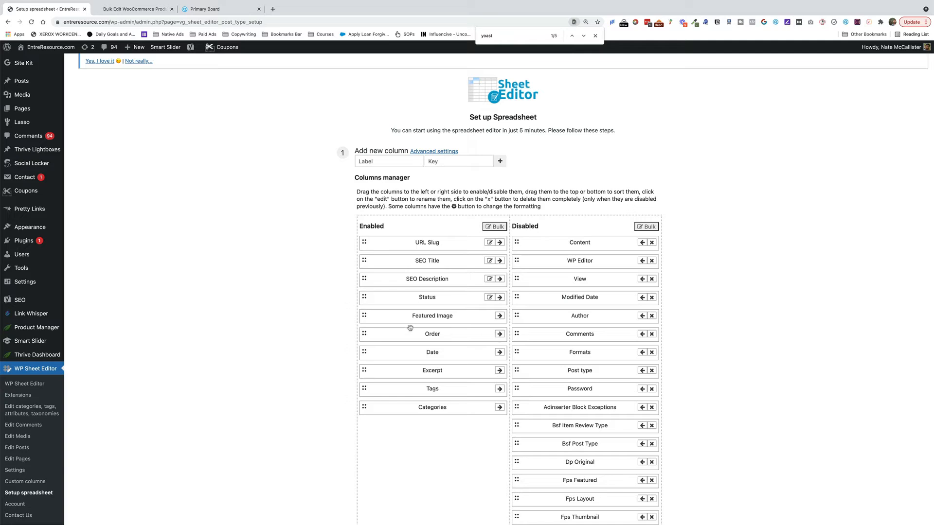
click(499, 334)
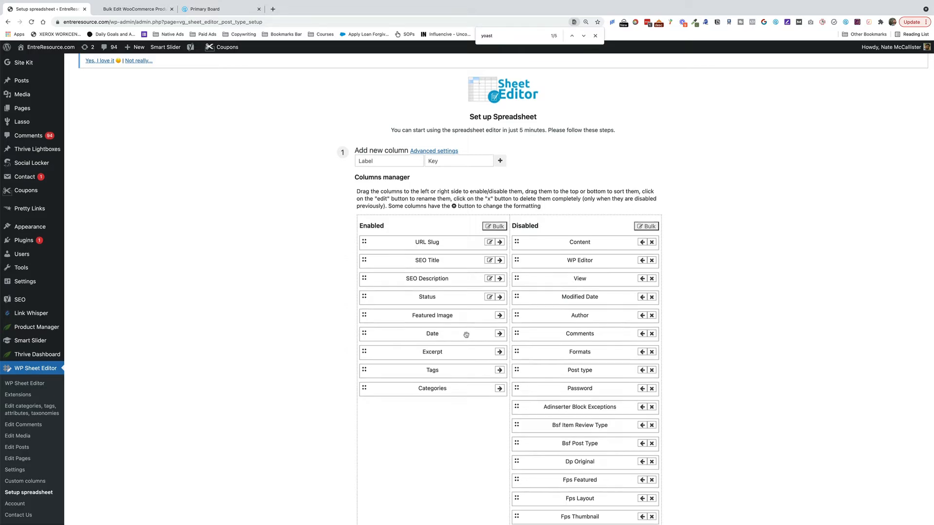
- Rearrange the enabled columns so Excerpt sits directly below SEO Description and Status comes last, after Categories
scroll(465, 339, down, 20)
scroll(465, 338, down, 20)
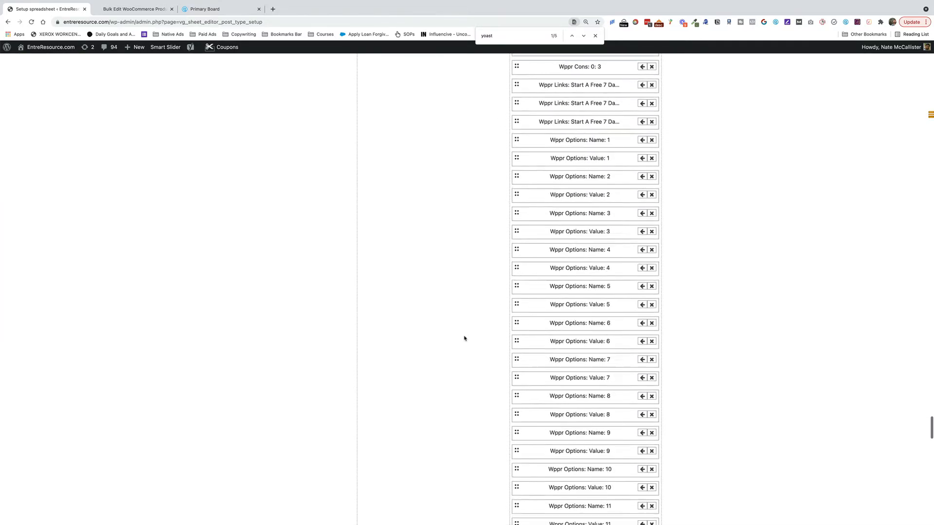
scroll(457, 345, up, 20)
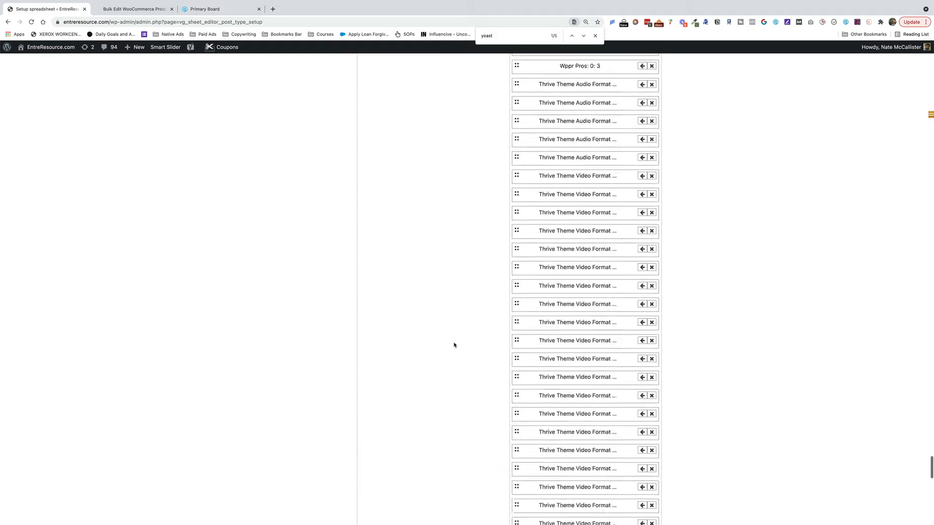
scroll(455, 346, up, 20)
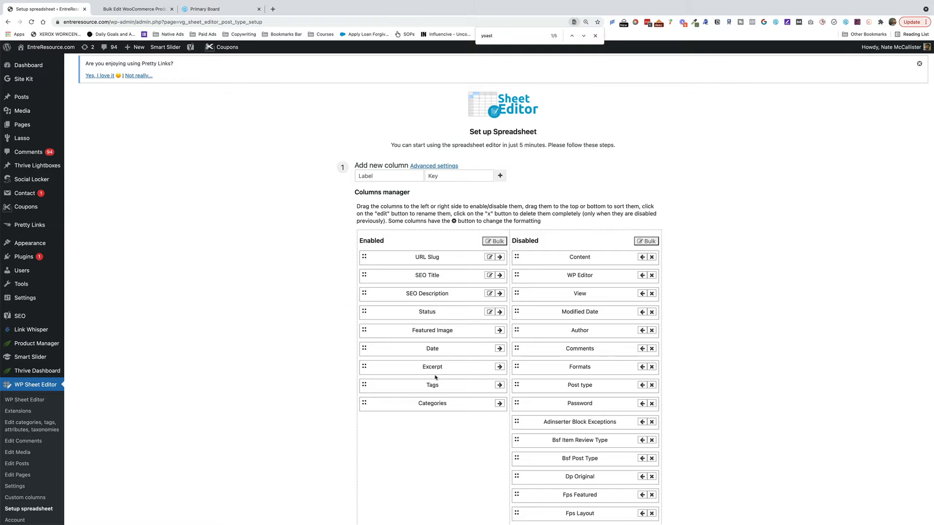
drag(436, 369, 441, 416)
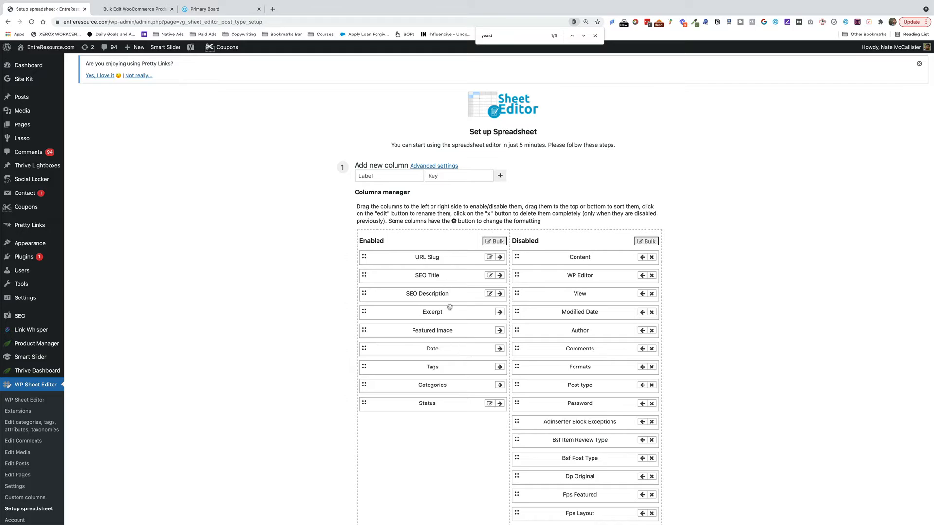
scroll(456, 442, down, 20)
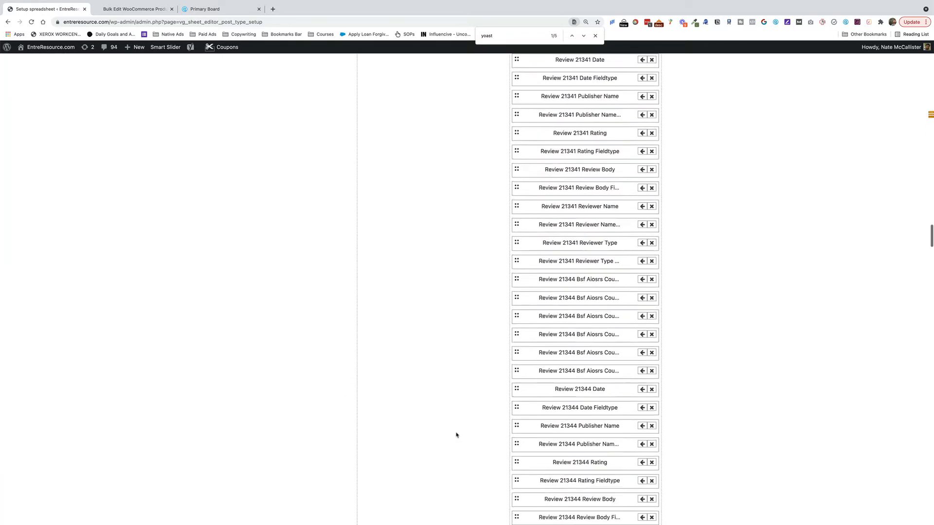
scroll(448, 438, down, 15)
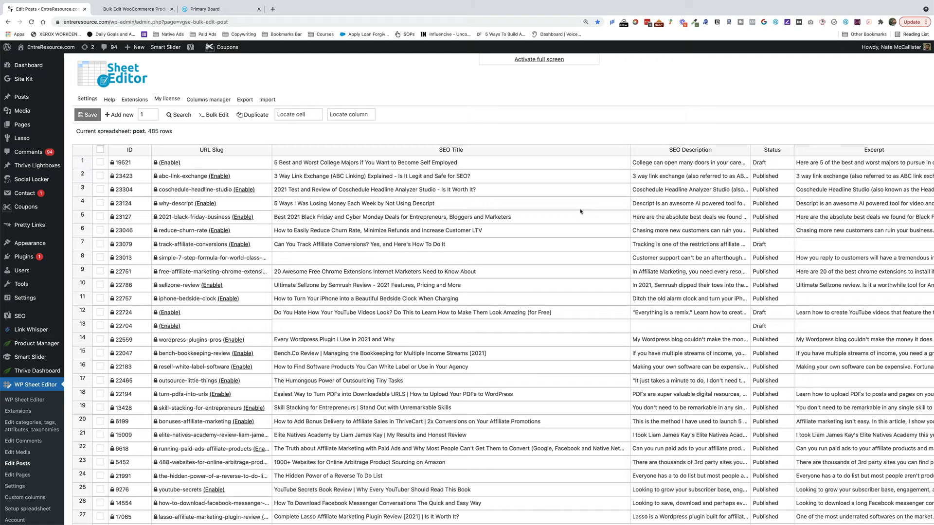
- Set up a CSV export of the Posts spreadsheet with the active columns and all the rows from the current search
scroll(579, 210, right, 10)
scroll(580, 211, left, 10)
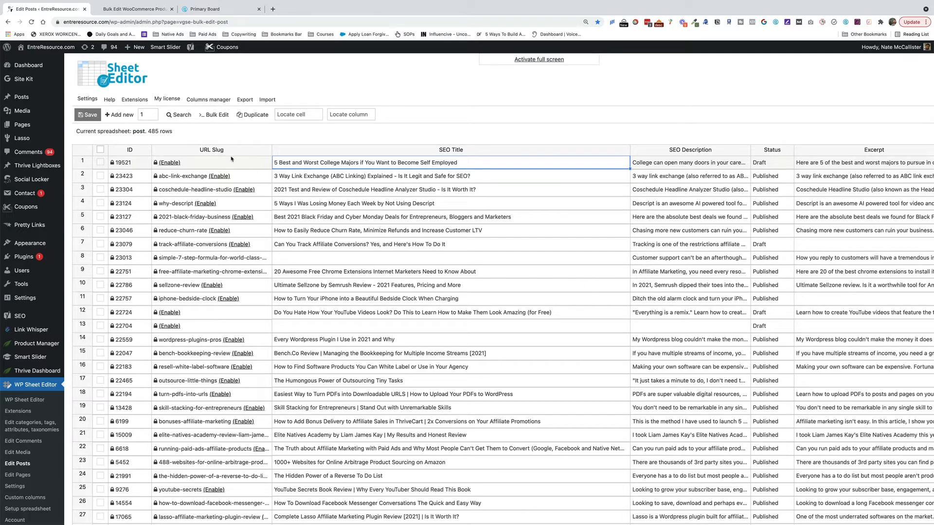
scroll(310, 243, down, 20)
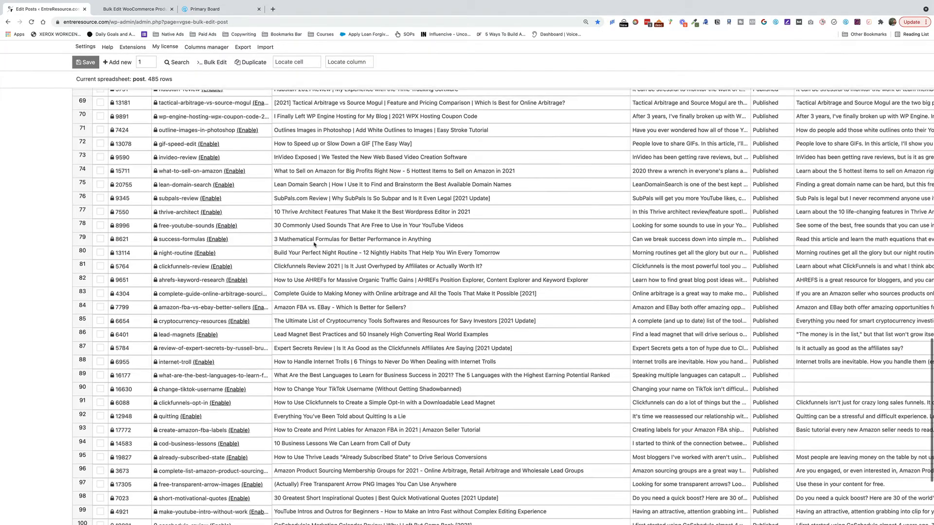
scroll(313, 245, up, 20)
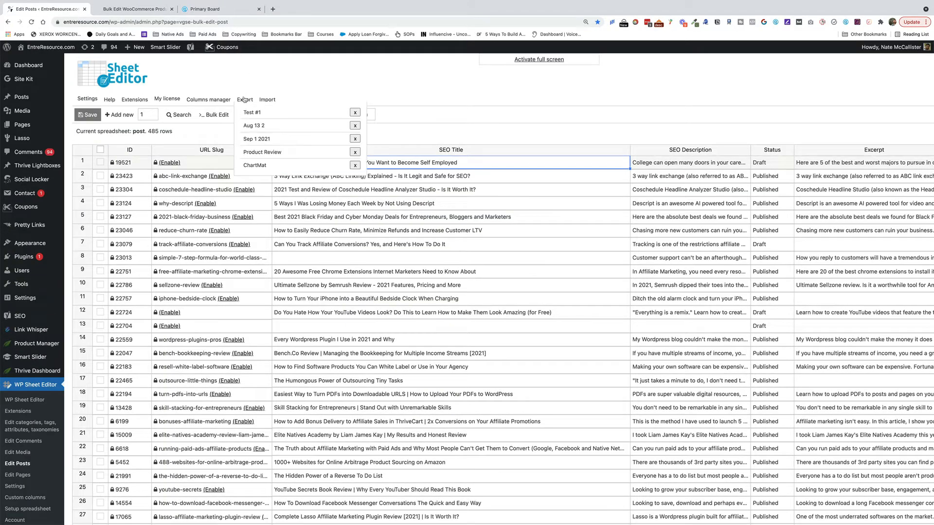
click(244, 99)
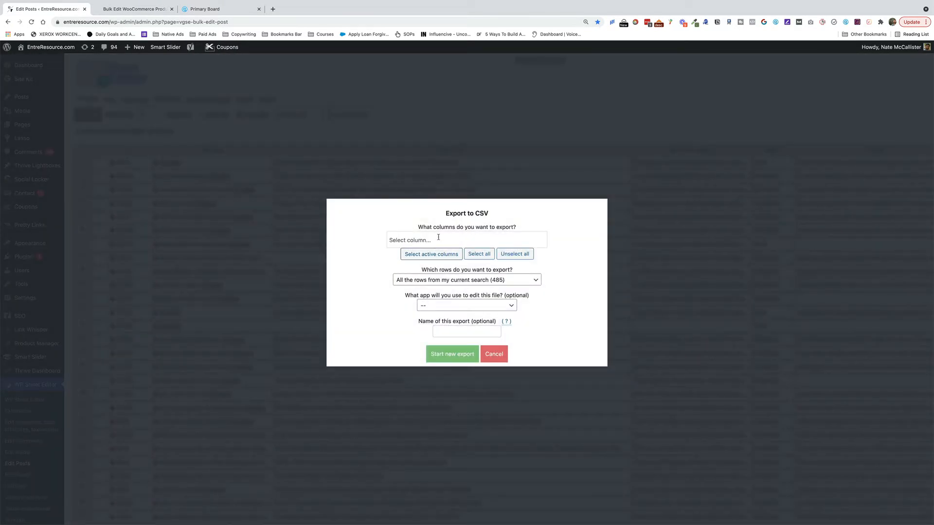
click(438, 254)
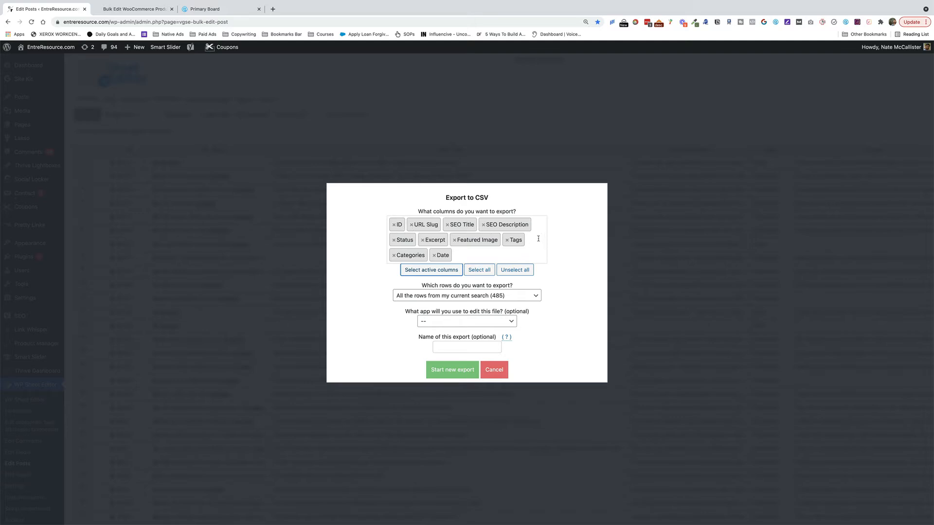
click(477, 296)
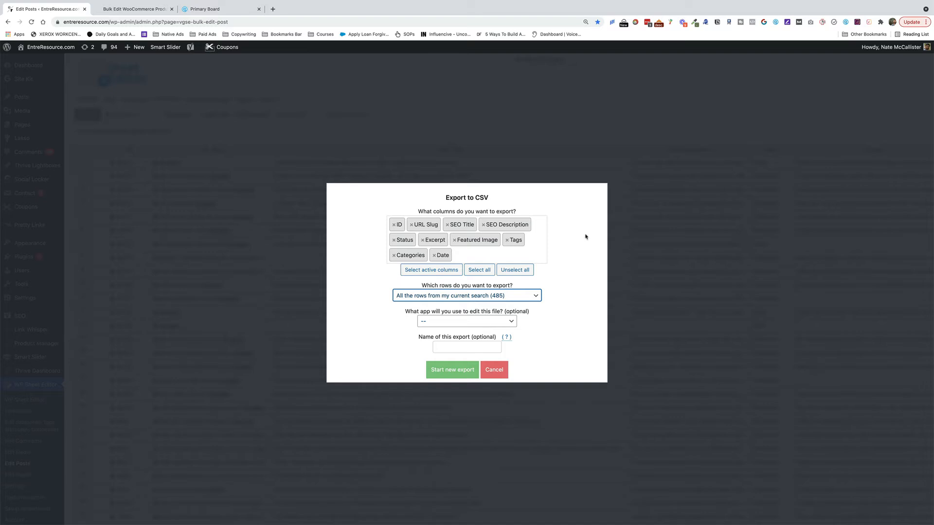
- Choose Google Sheets as the app for editing the file, name the export "Demo for YT" and start the export
click(462, 322)
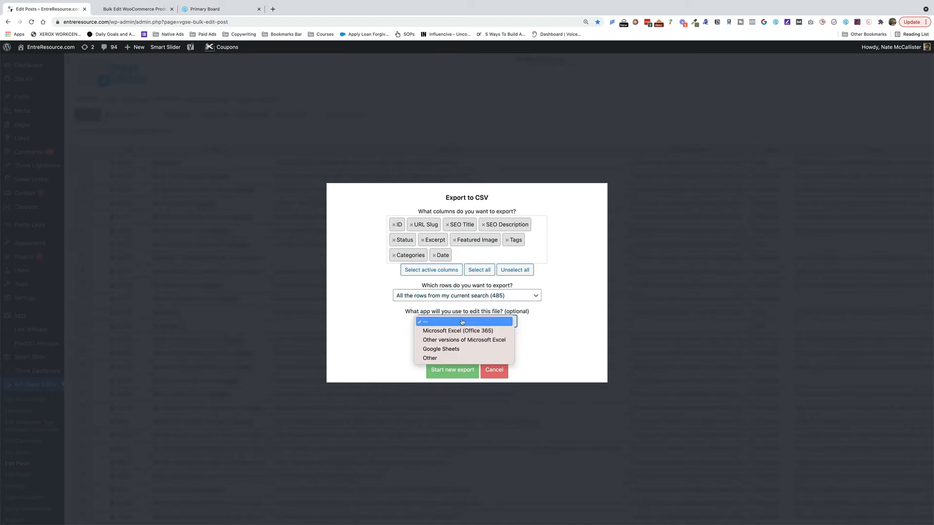
click(458, 349)
click(467, 347)
text(Demo)
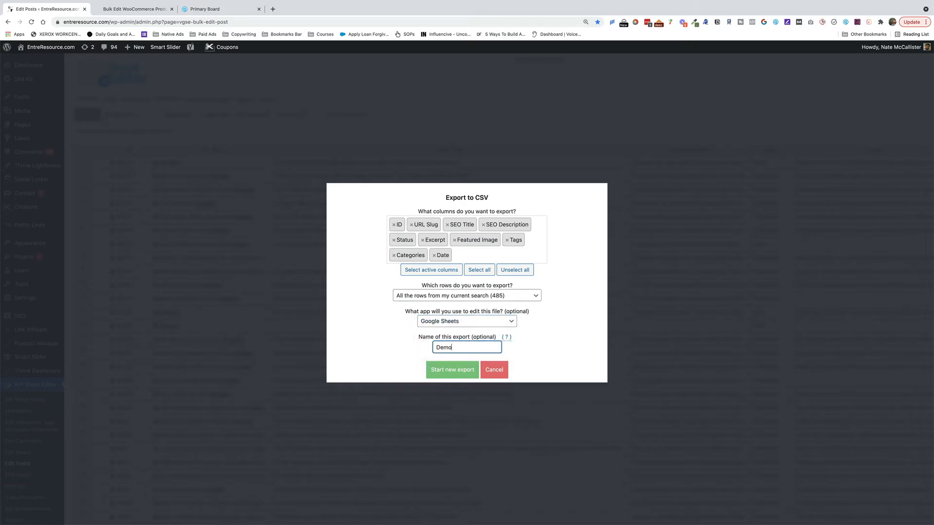
text( for YT)
click(455, 367)
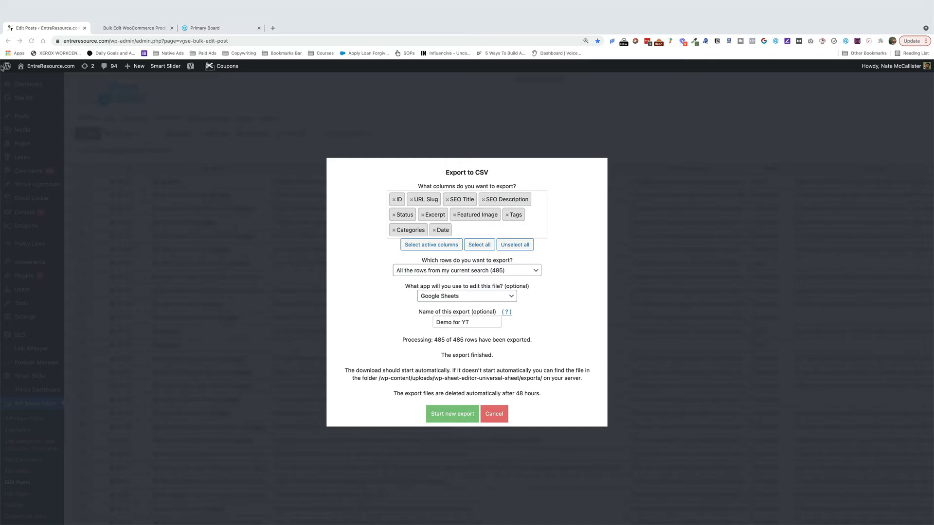
- Switch to the exported posts CSV in Numbers and select the coschedule-headline-studio URL slug cell
click(25, 16)
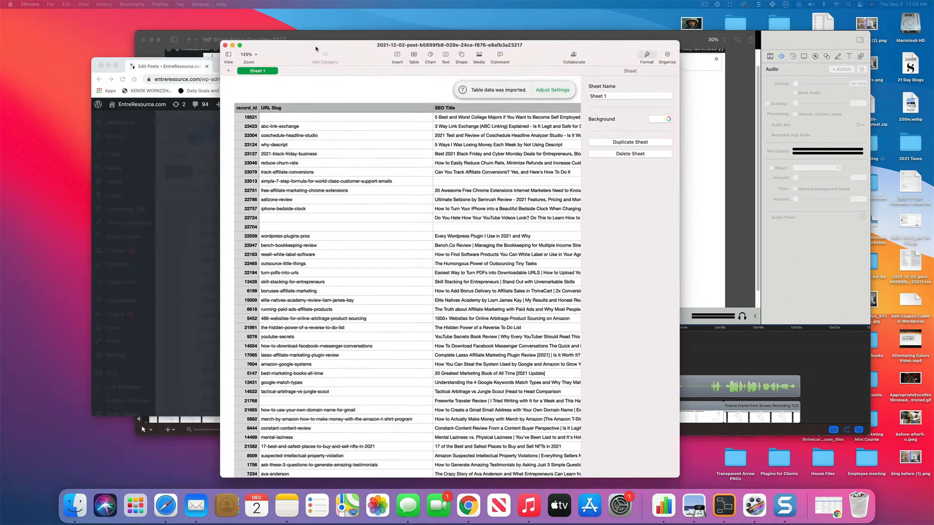
click(322, 129)
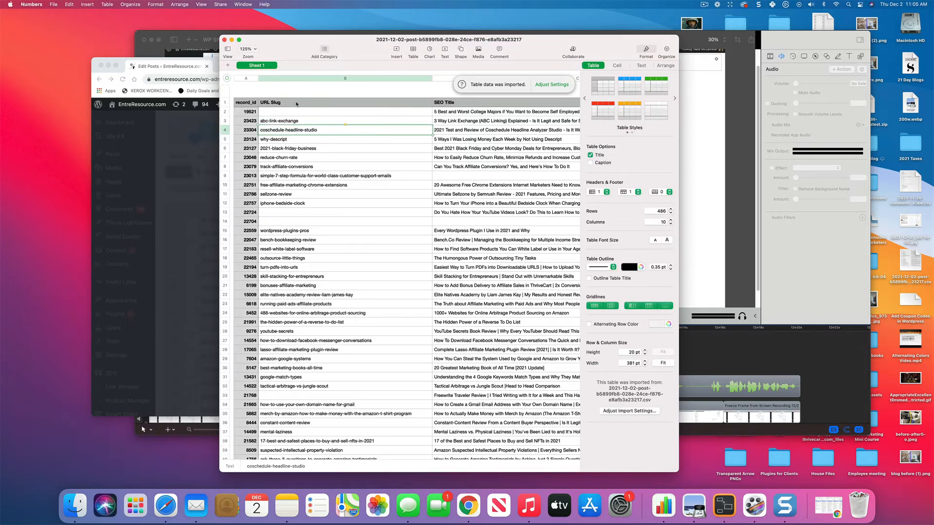
- Select the entire exported posts table in Numbers, then open drive.google.com in an enlarged Chrome window
click(245, 78)
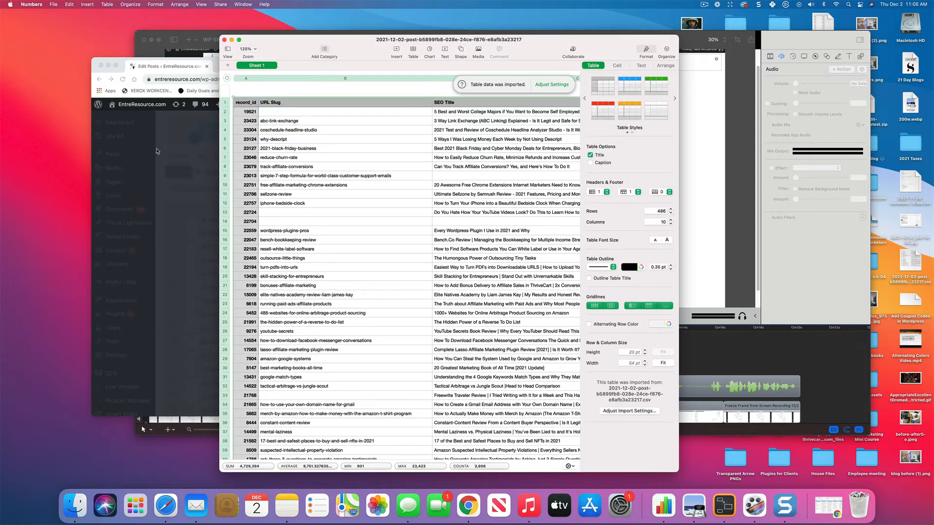
click(192, 146)
click(397, 67)
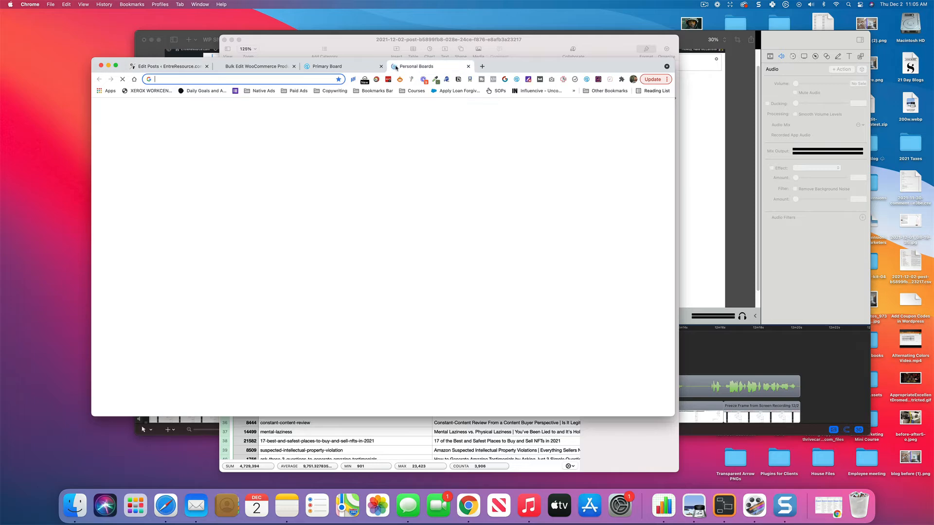
text(drive.google.com)
key(Return)
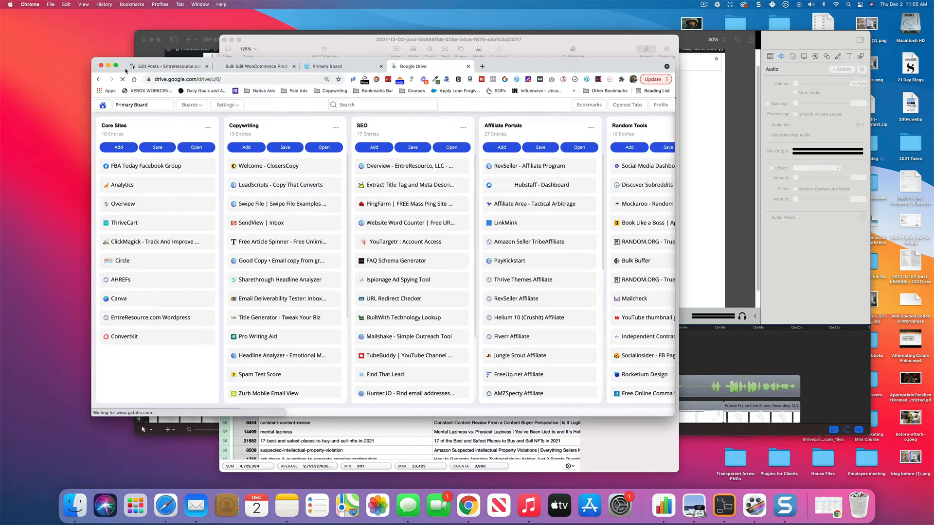
click(115, 65)
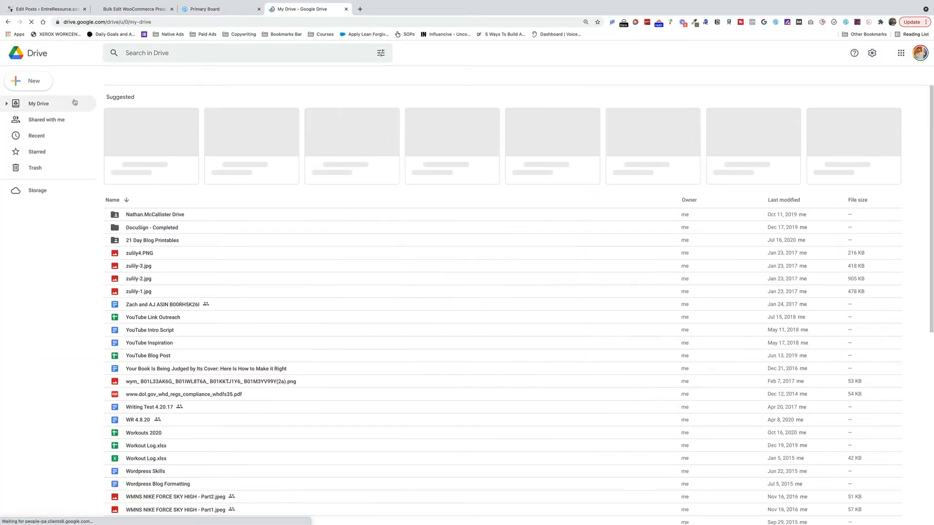
- Create a blank Google Sheets spreadsheet from Drive and paste the exported posts table into it starting at A1
click(35, 80)
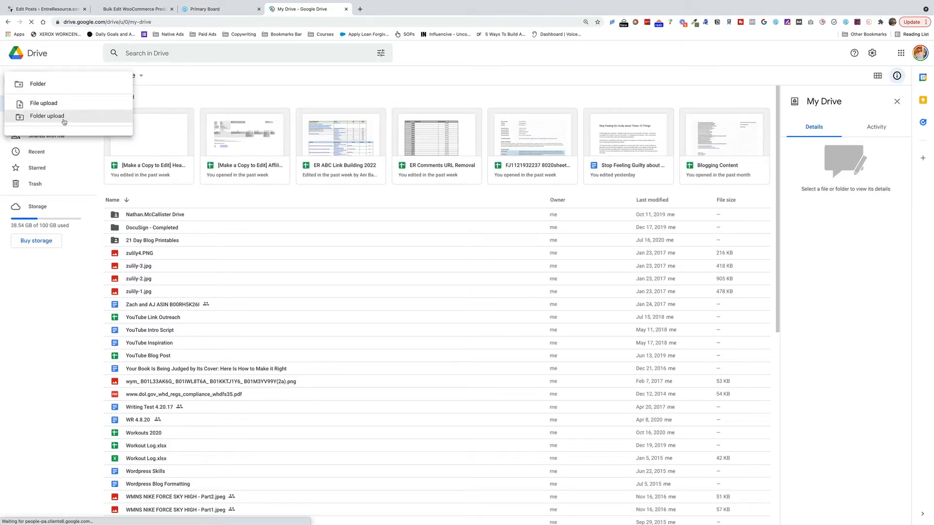
click(44, 148)
mouse_move(743, 2)
click(705, 4)
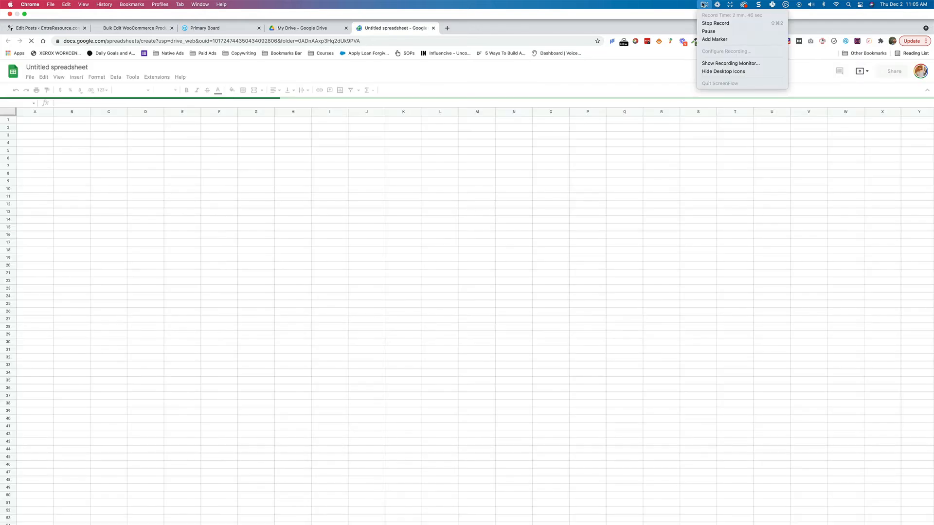
click(551, 162)
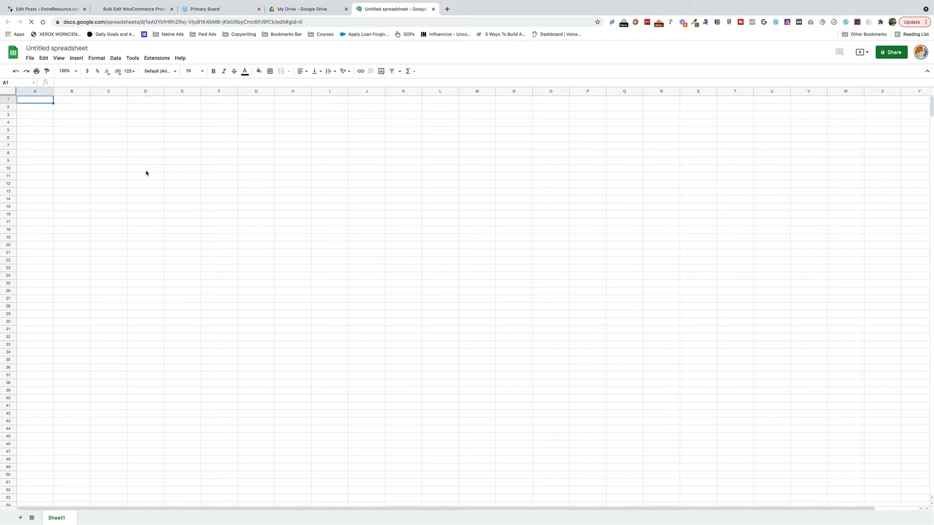
key(super+v)
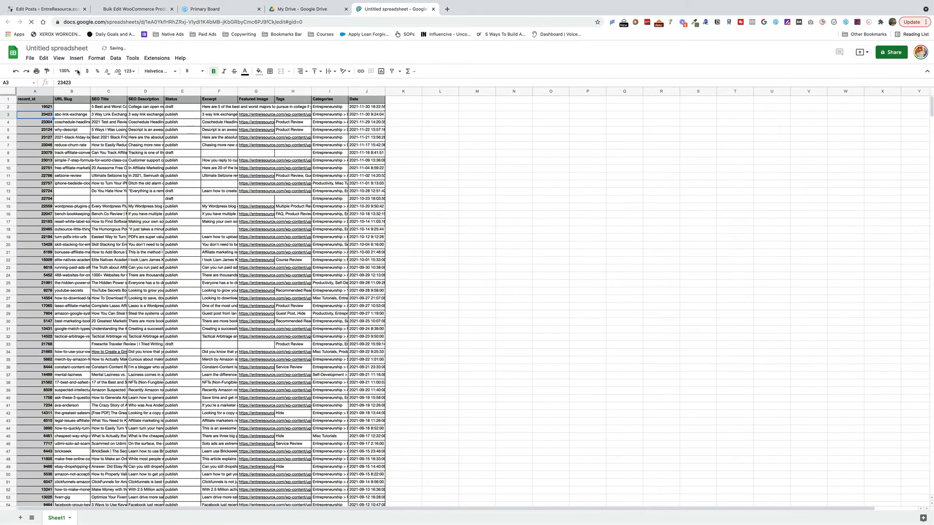
- Rename the untitled spreadsheet as "2022 YT Demo"
click(54, 48)
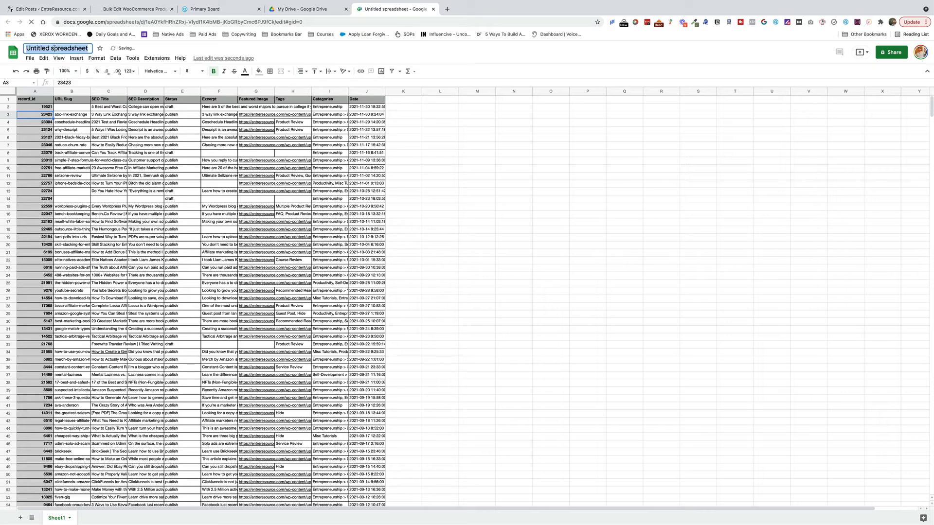
text(2022)
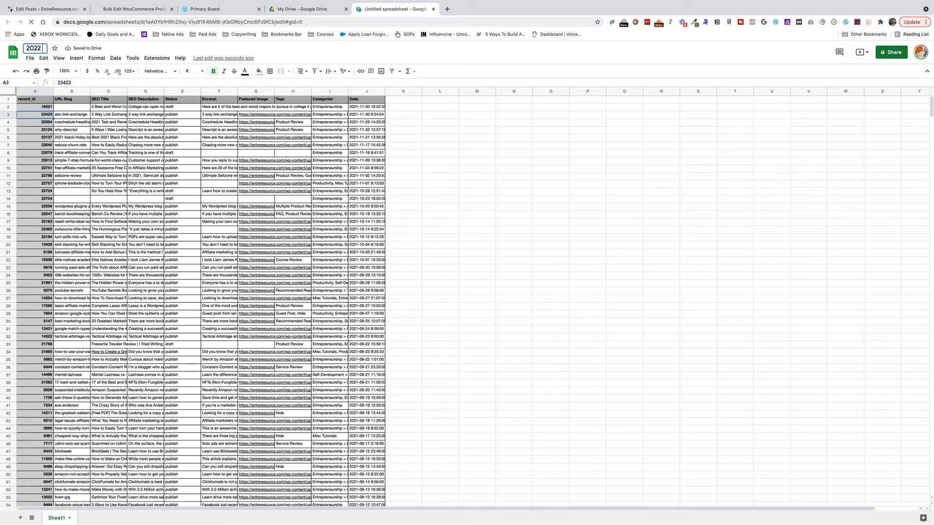
text( YT Demo)
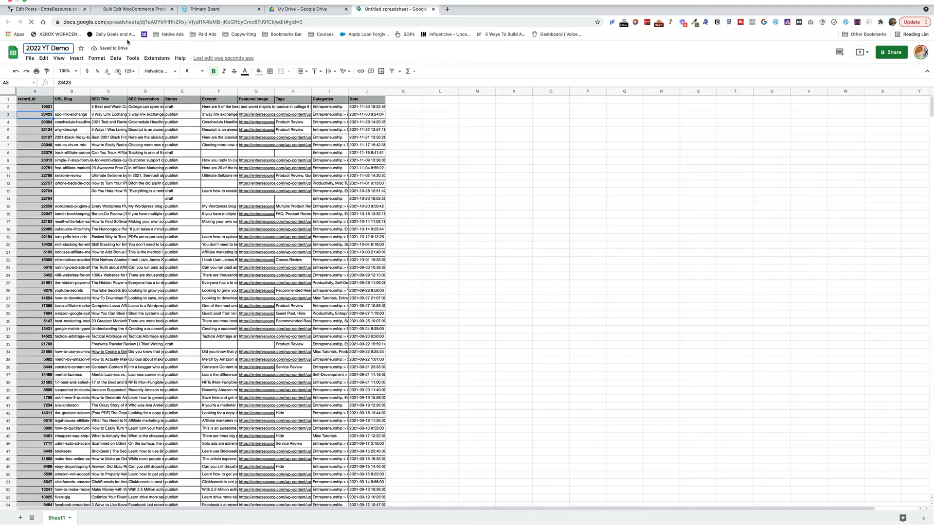
click(484, 178)
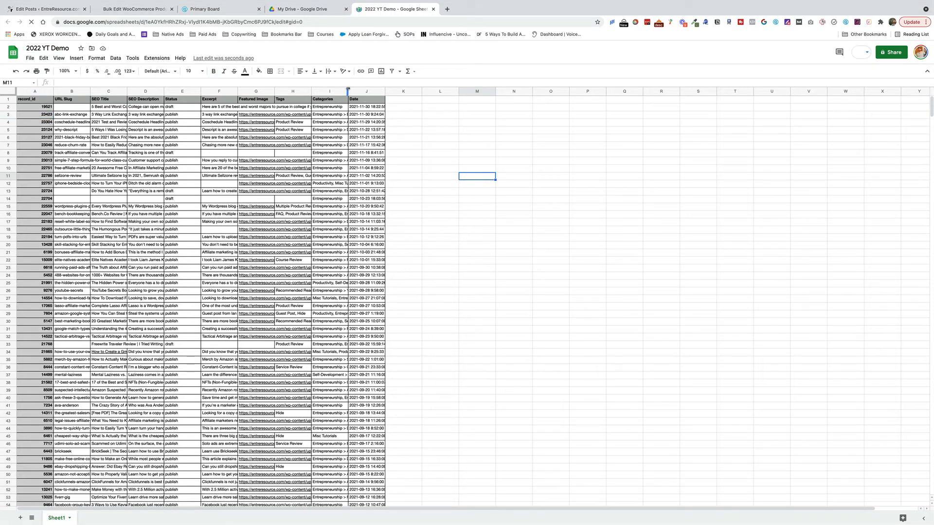
- Widen the Categories and URL Slug columns so that more of their text can be read
drag(348, 89, 407, 92)
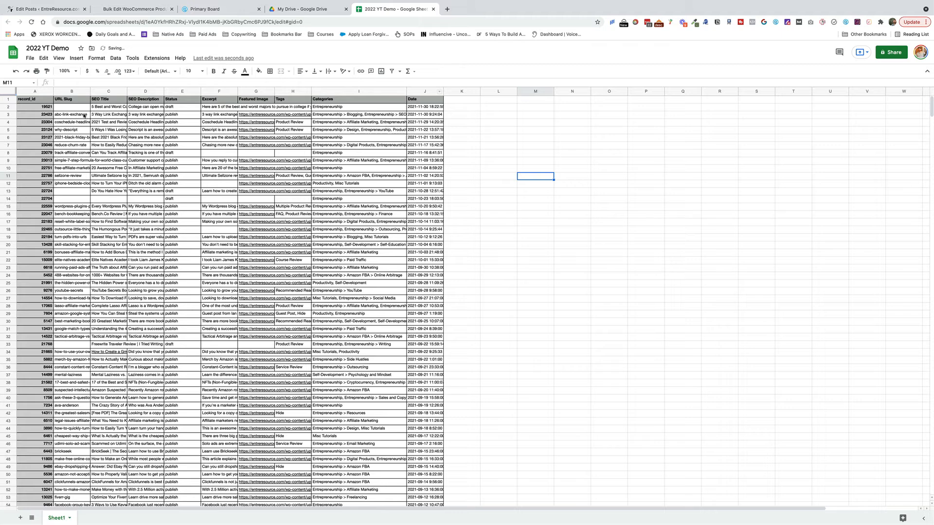
drag(53, 90, 139, 91)
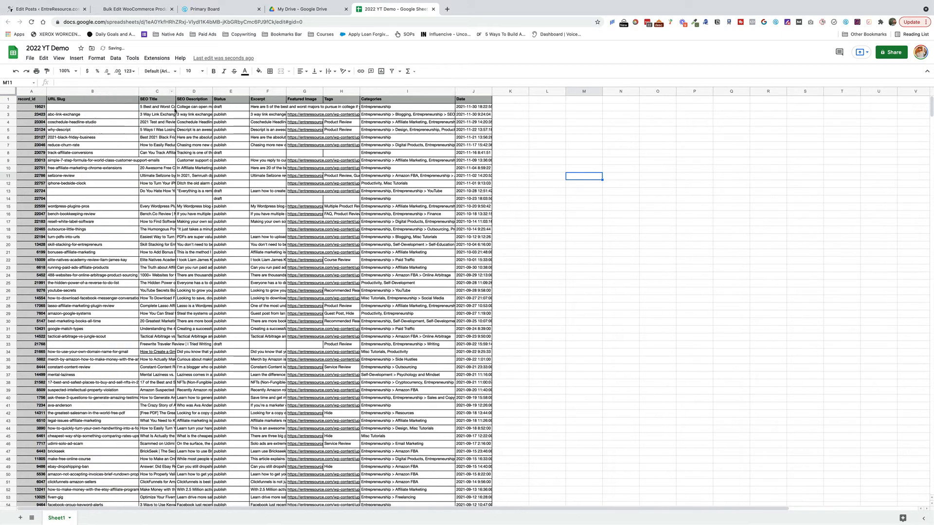
click(84, 100)
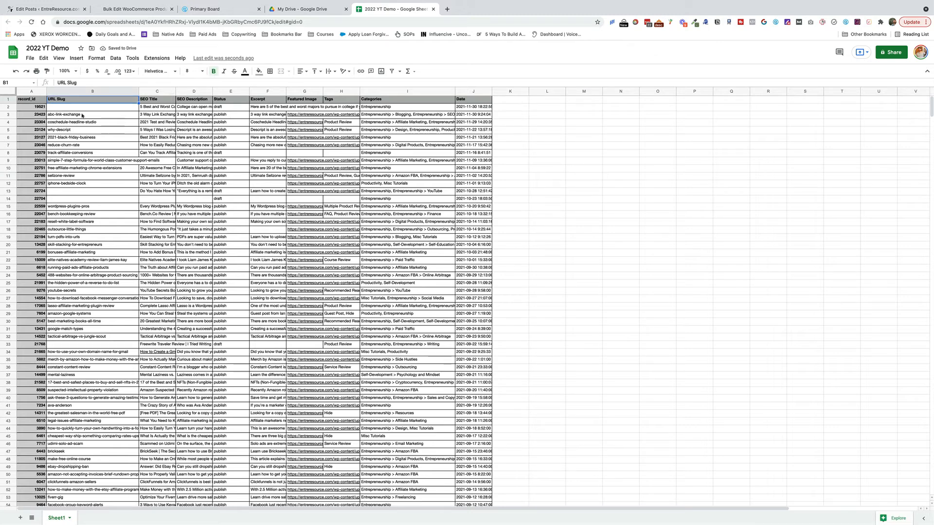
- Create a filter over the whole posts table and exclude draft posts in the Status column, keeping only publish
click(28, 100)
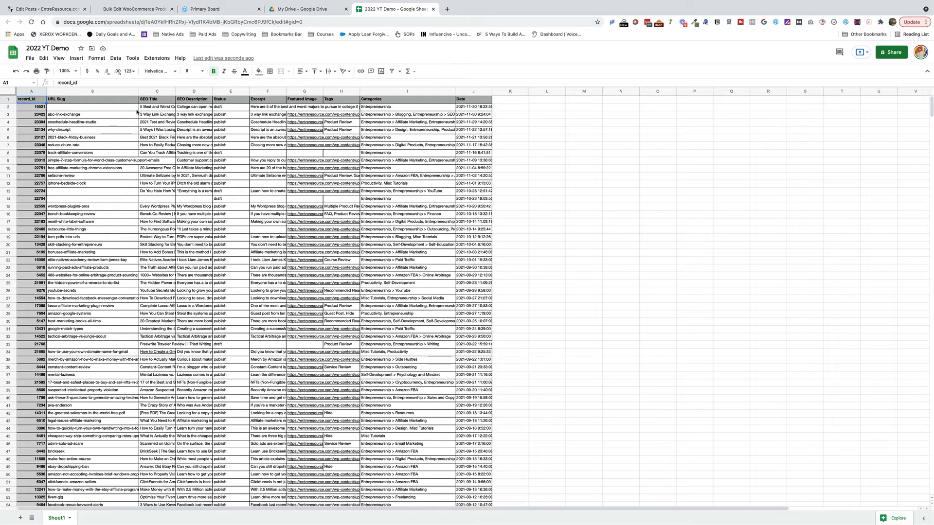
key(ctrl+a)
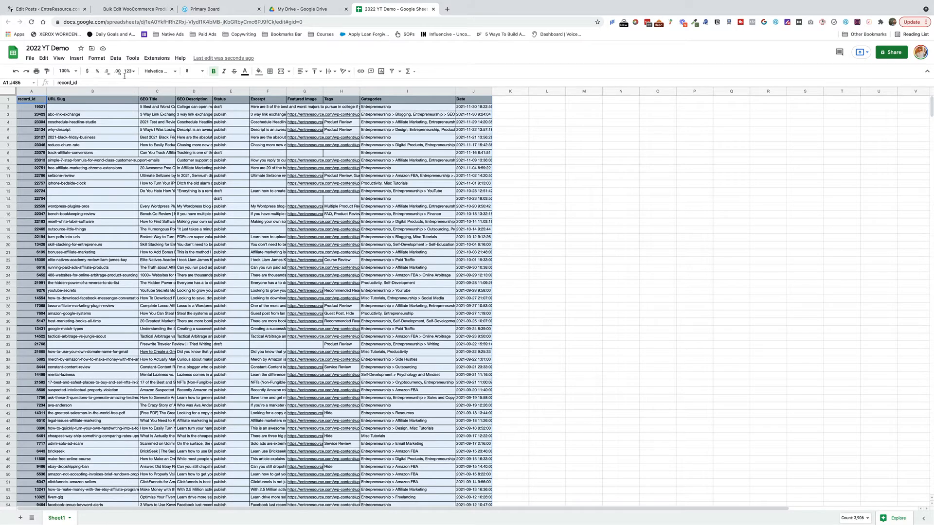
click(118, 60)
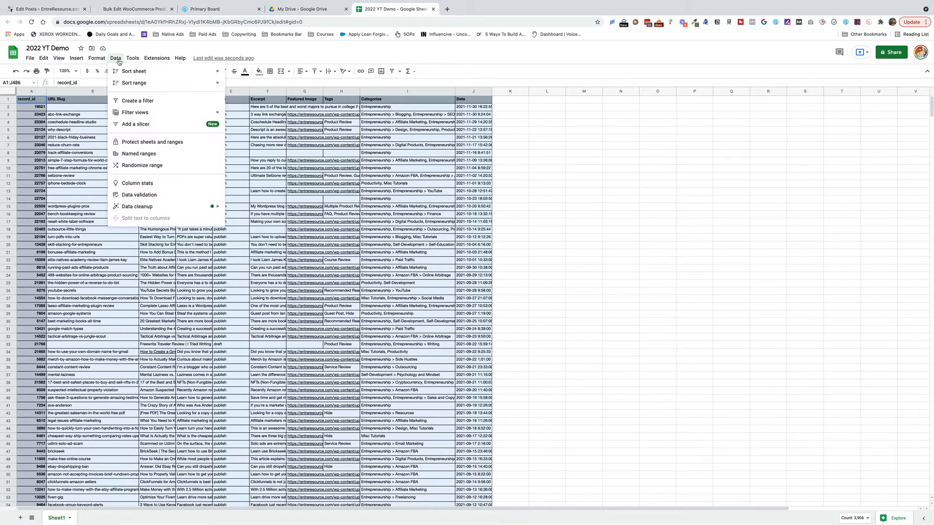
click(156, 102)
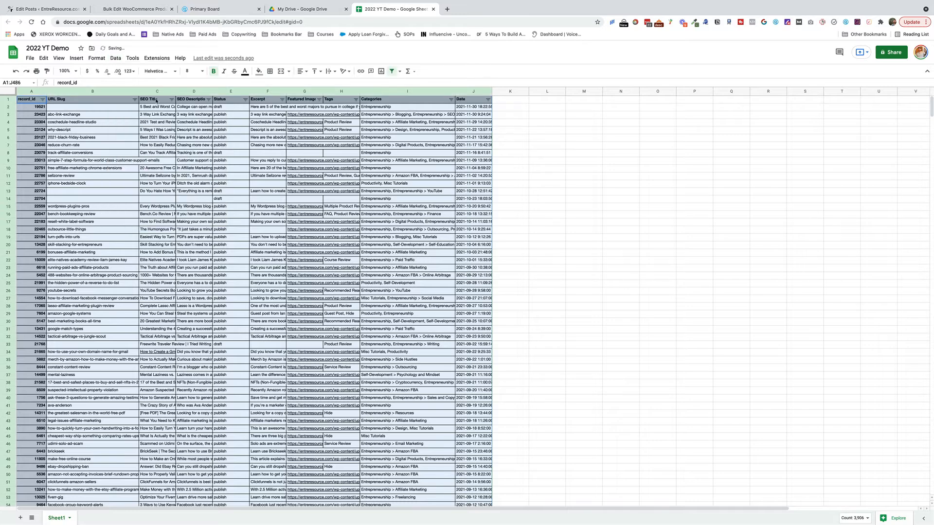
click(245, 99)
click(197, 226)
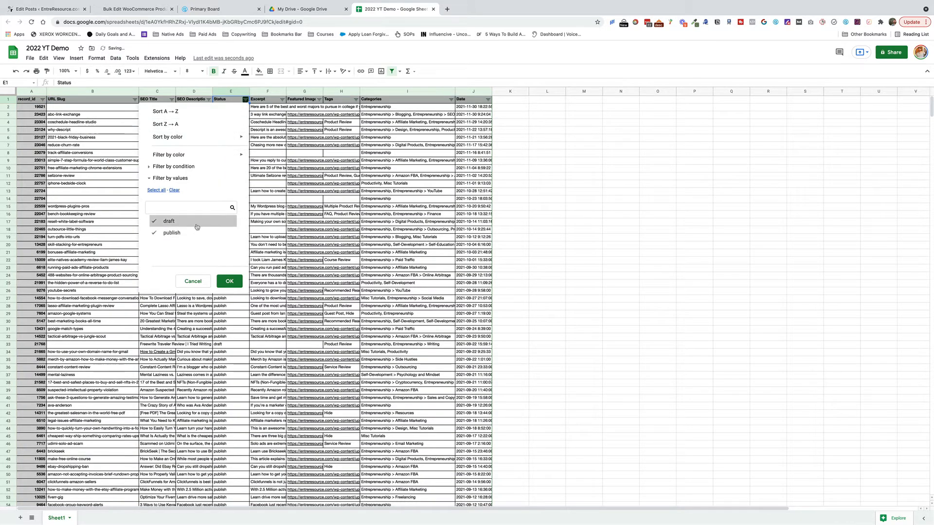
click(229, 282)
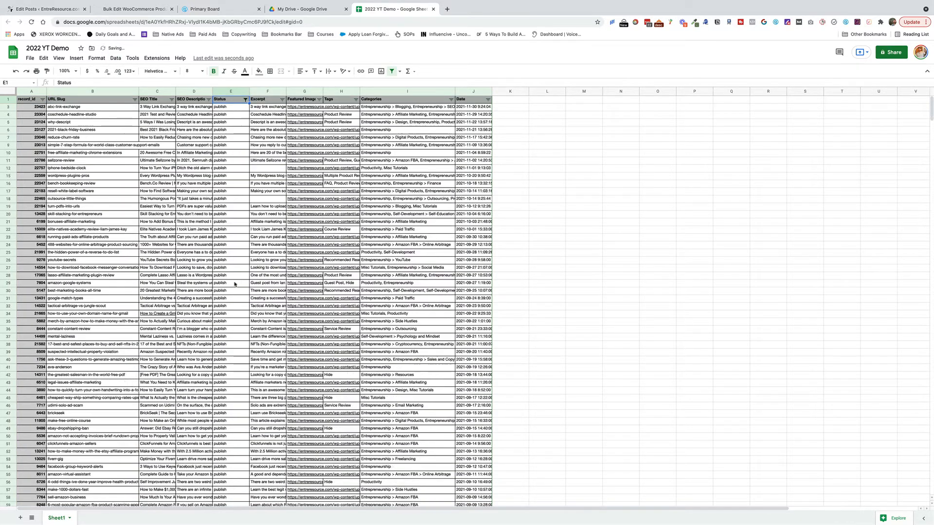
- Widen the Excerpt column and filter it by values to show only blanks
drag(286, 92, 436, 91)
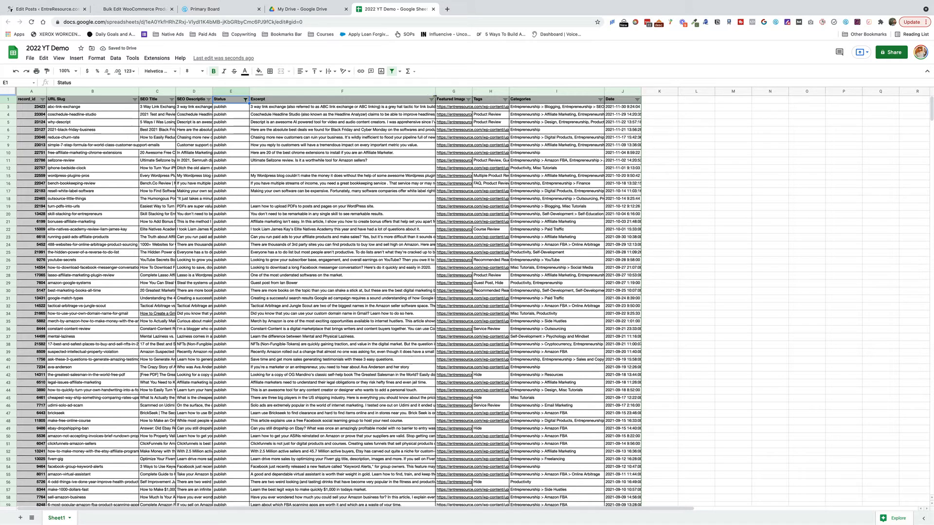
click(432, 98)
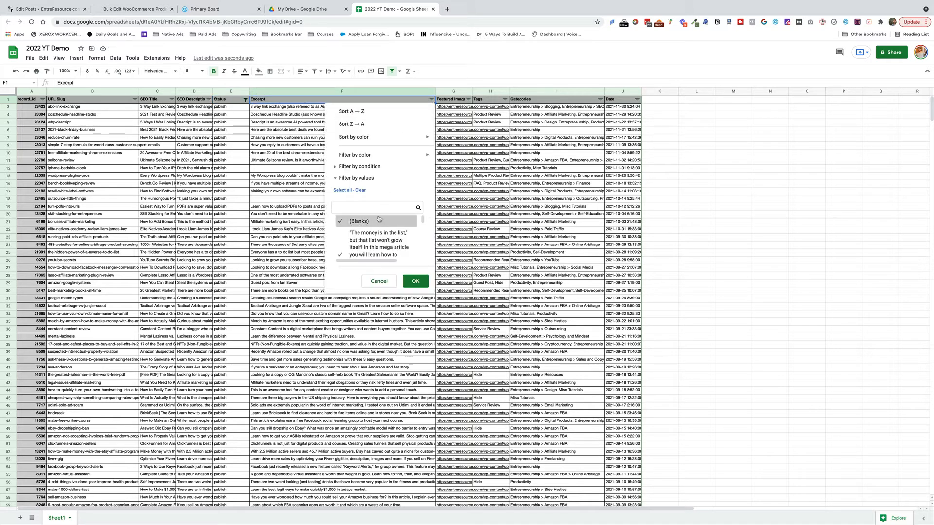
click(360, 190)
click(362, 221)
click(415, 281)
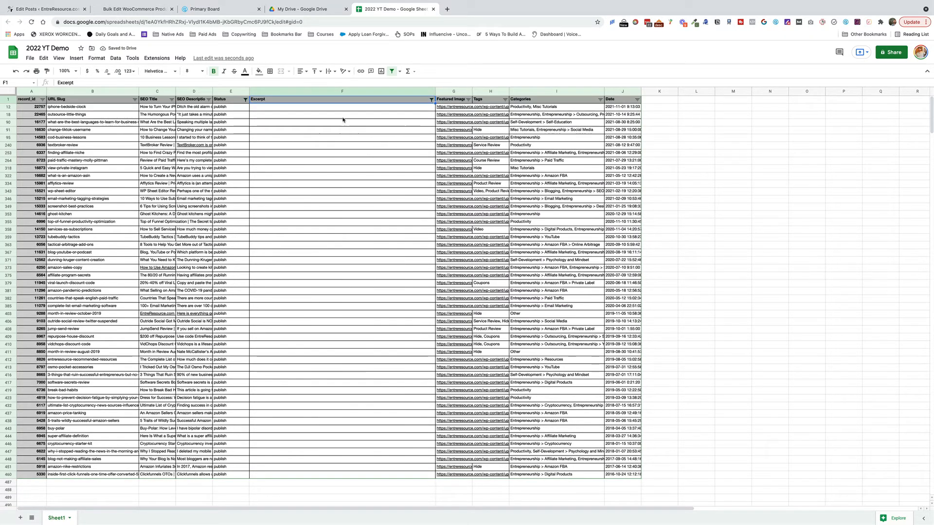
- Enter "You're going to love this post..." as the first blank excerpt and fill it down through row 460
drag(342, 109, 356, 475)
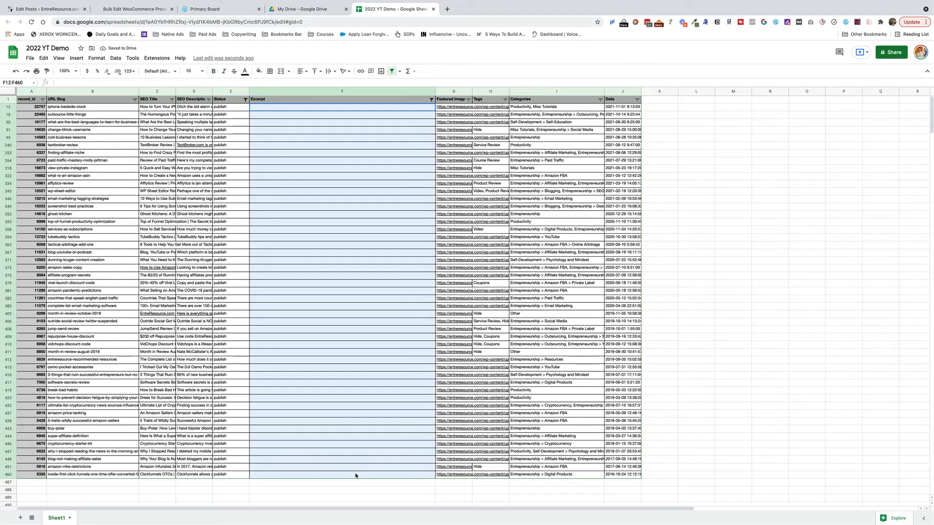
click(334, 110)
text(Defail)
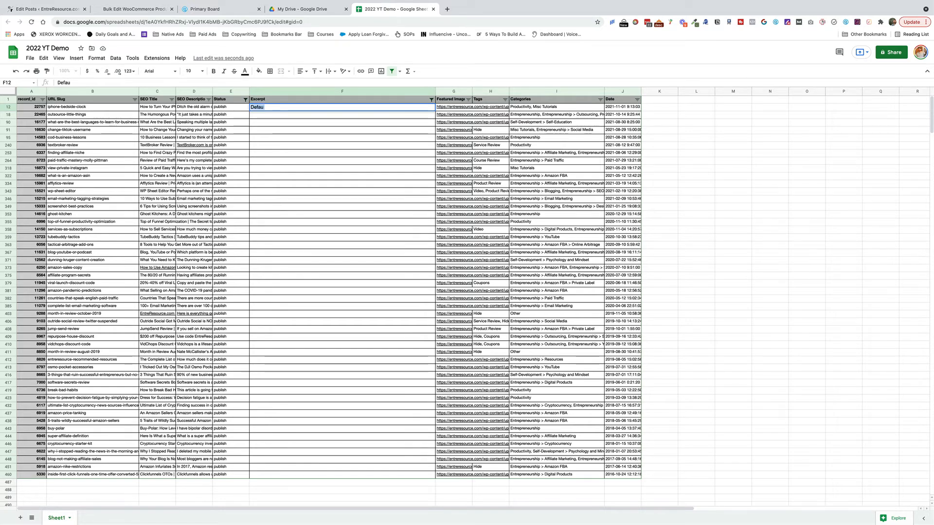
text(You're going to love this post...)
click(332, 130)
click(335, 108)
drag(433, 112, 427, 472)
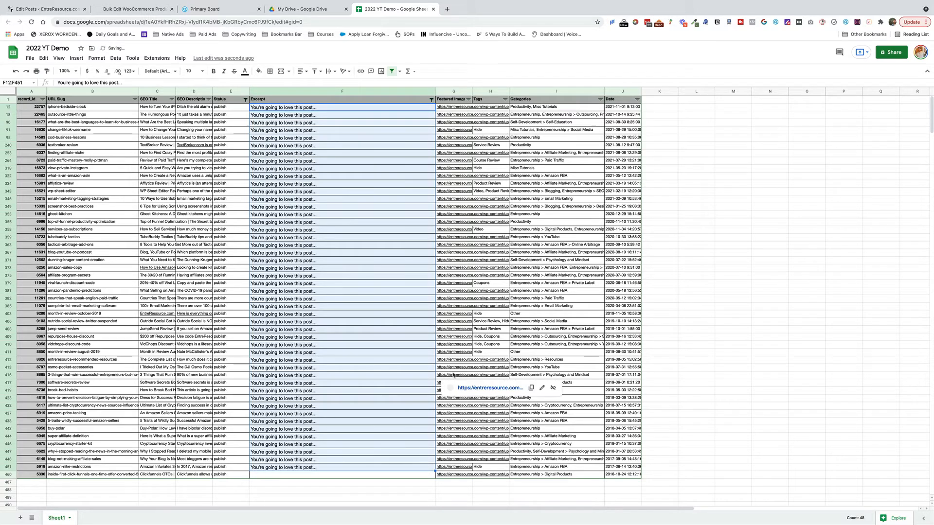
drag(434, 471, 432, 479)
click(403, 493)
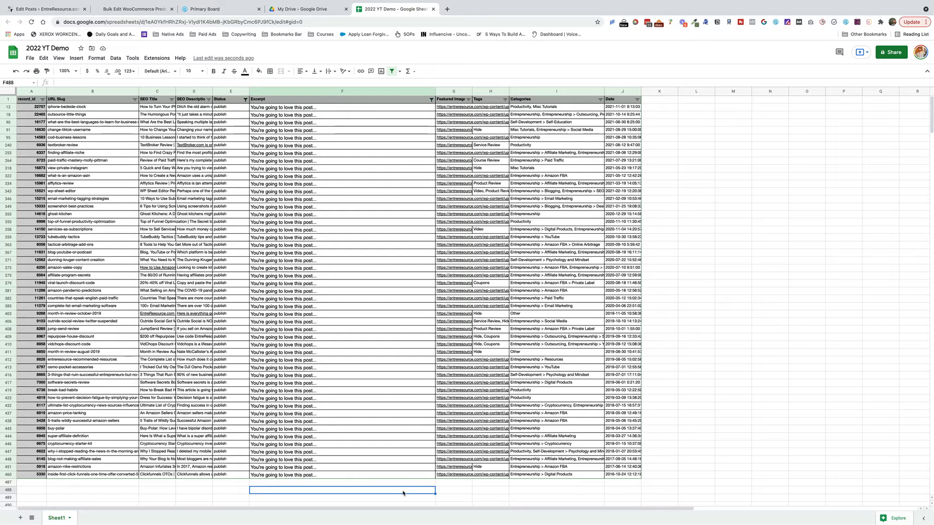
- Undo the placeholder text entered and filled down the Excerpt column
key(ctrl+shift+Up)
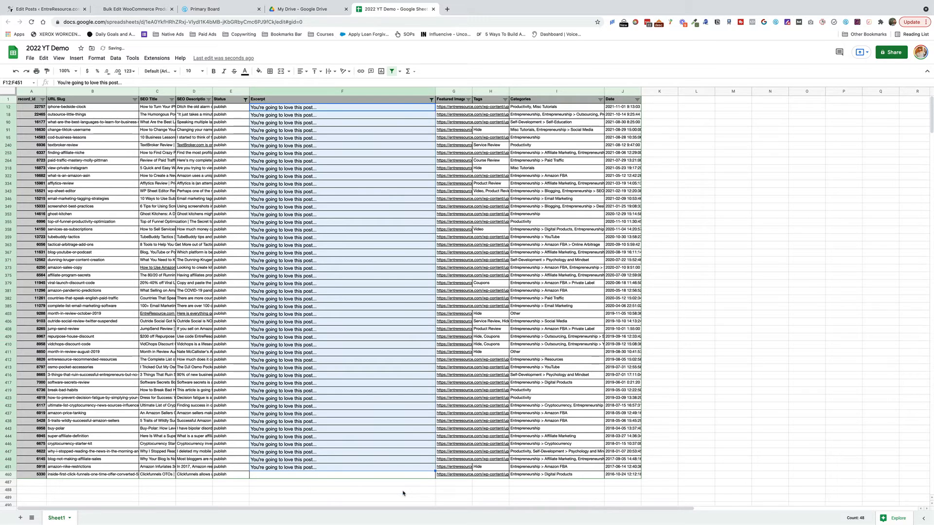
key(Delete)
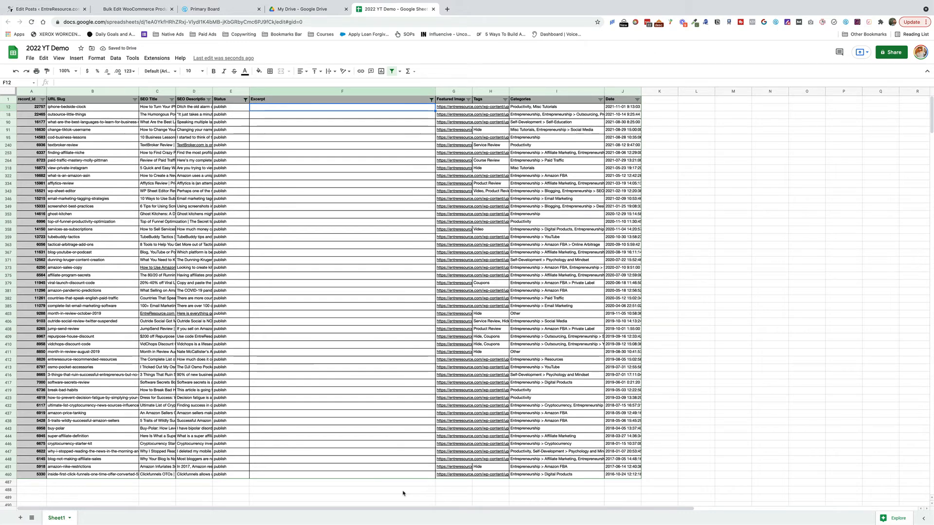
click(142, 10)
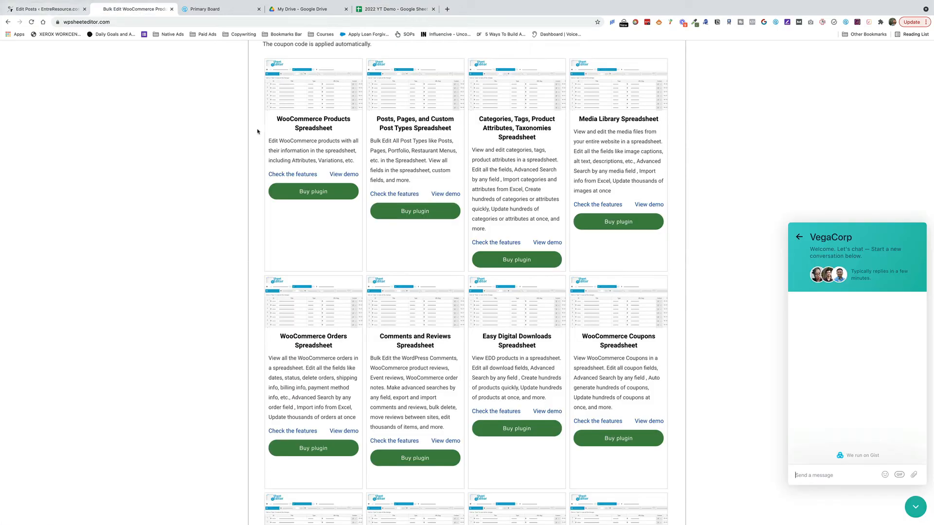
click(53, 9)
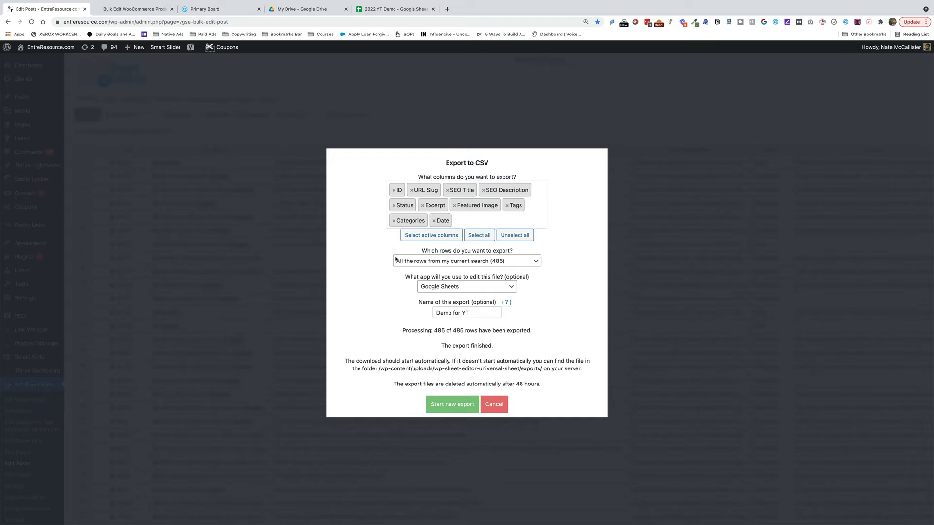
key(ctrl+Right)
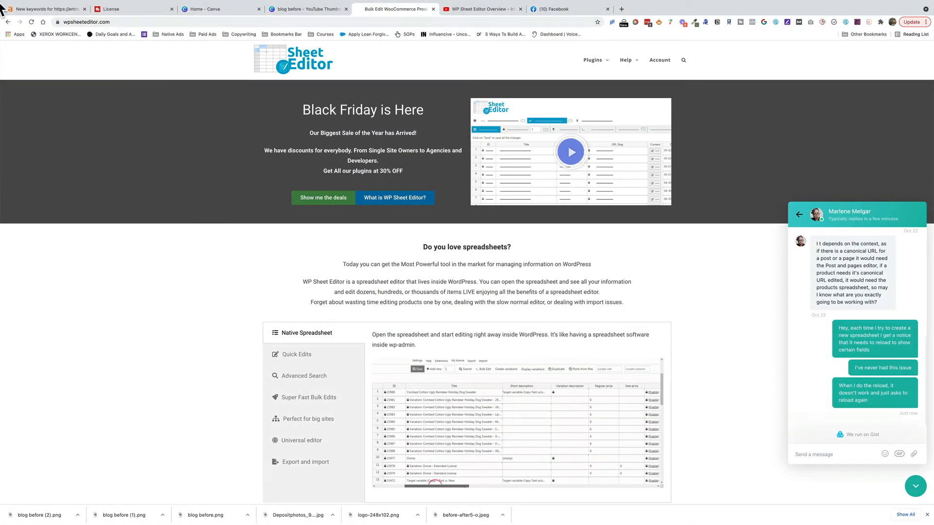
key(ctrl+Left)
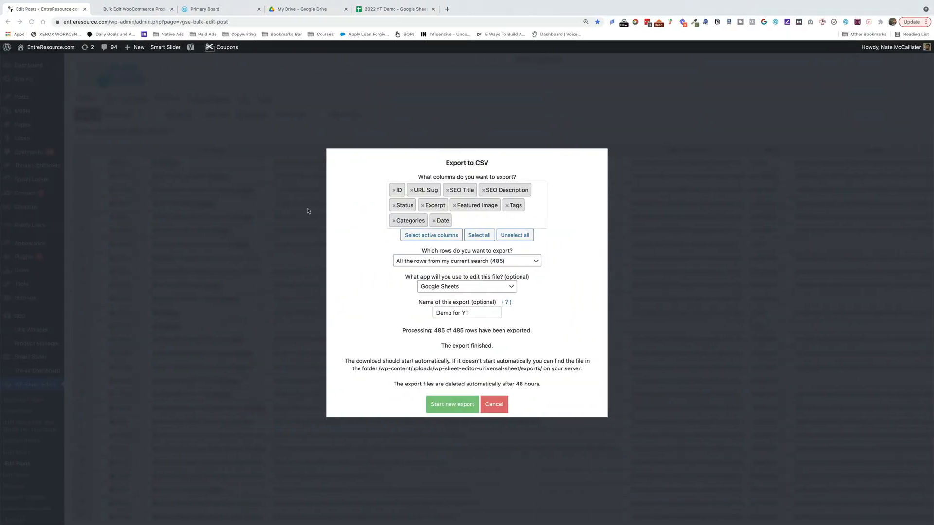
click(365, 11)
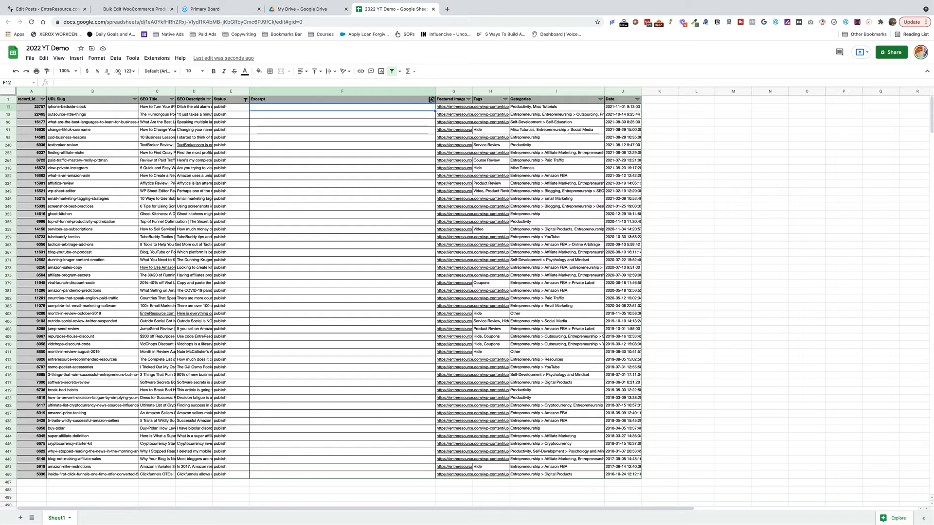
- Reset the Excerpt filter to include all values, and widen the URL Slug column
click(431, 99)
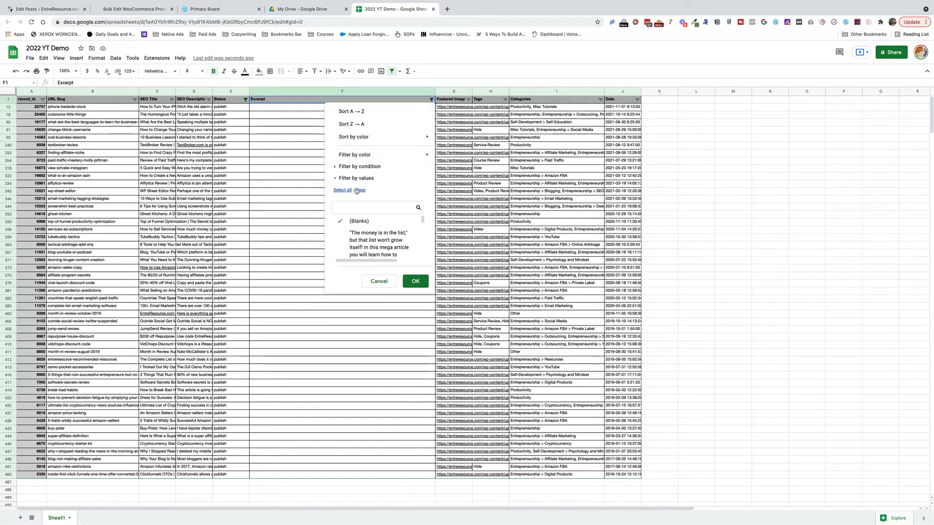
click(411, 281)
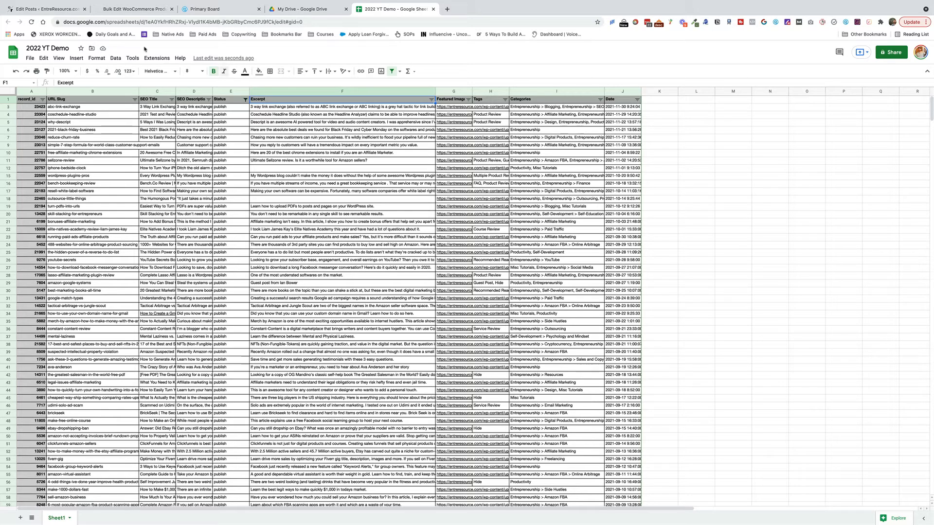
drag(139, 89, 258, 107)
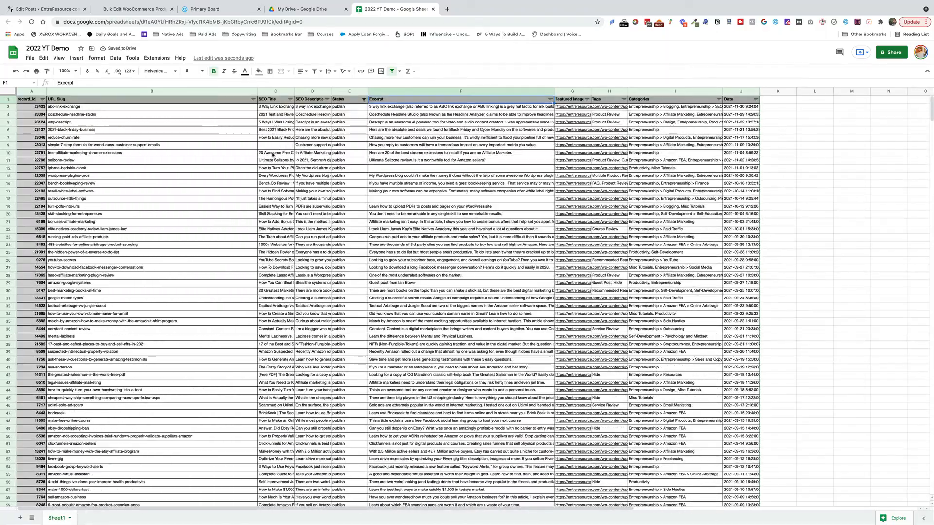
- Open the "Simple 7 Step Formula for World Class Customer Support Emails" post from the entreresource.com homepage in a new browser tab and copy its title
click(273, 146)
double_click(275, 145)
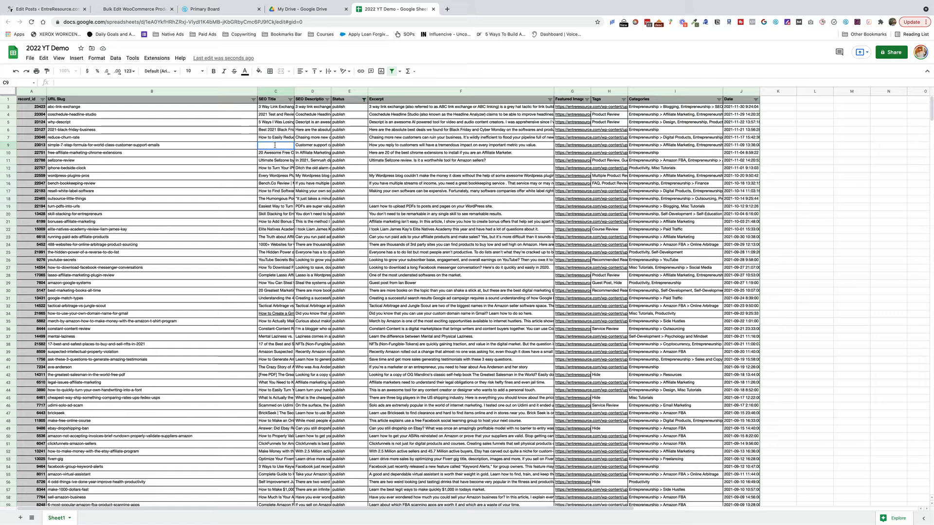
click(186, 148)
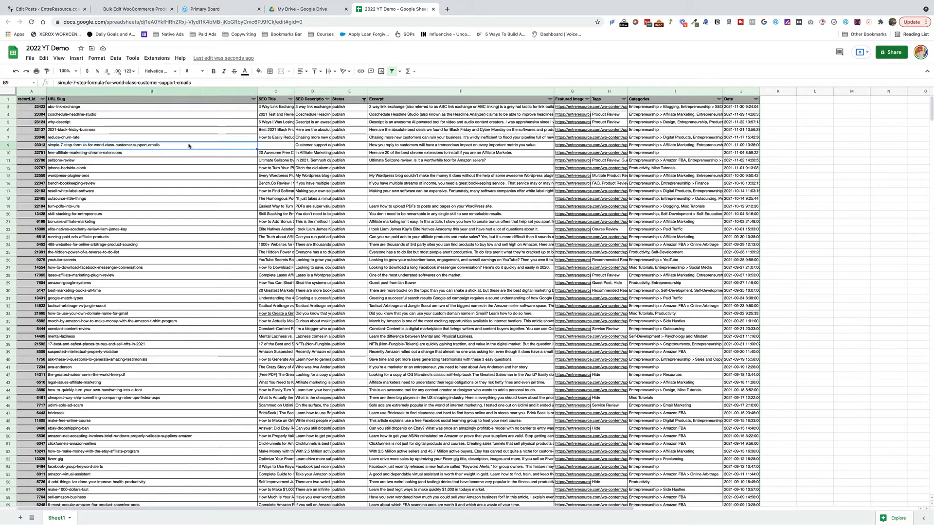
click(447, 10)
text(ENT)
key(Return)
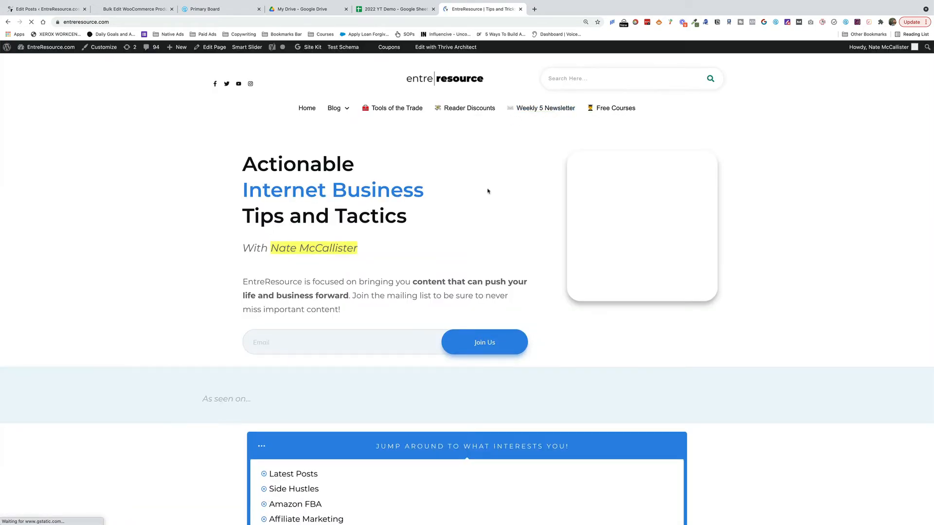
scroll(486, 192, down, 5)
scroll(486, 193, down, 5)
scroll(484, 196, up, 3)
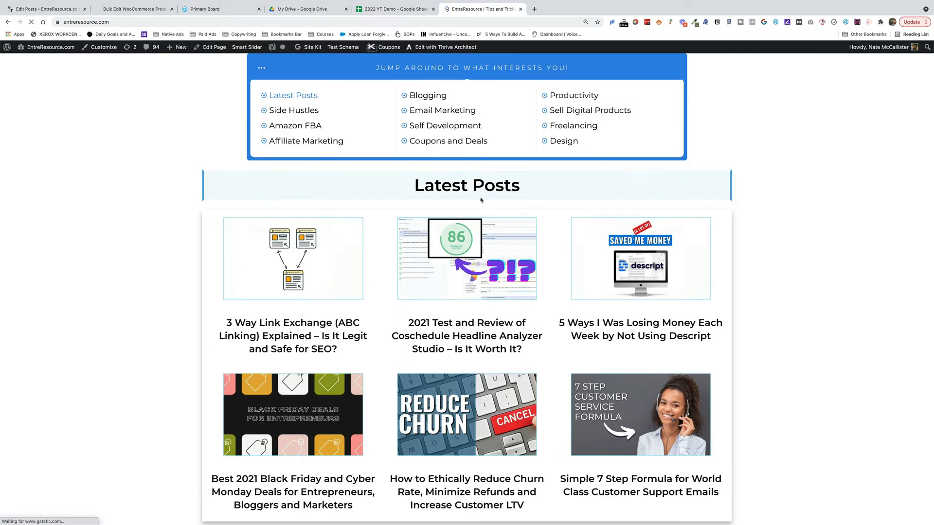
click(641, 429)
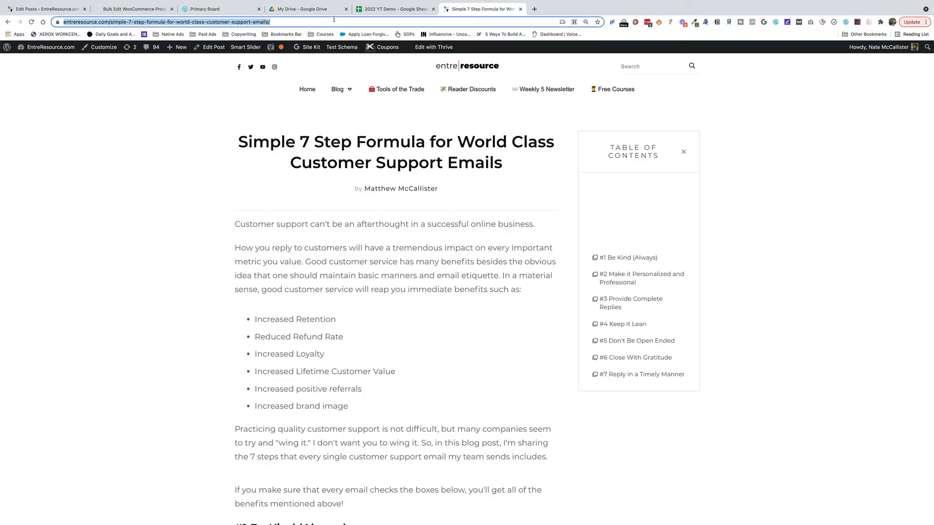
triple_click(330, 163)
key(ctrl+c)
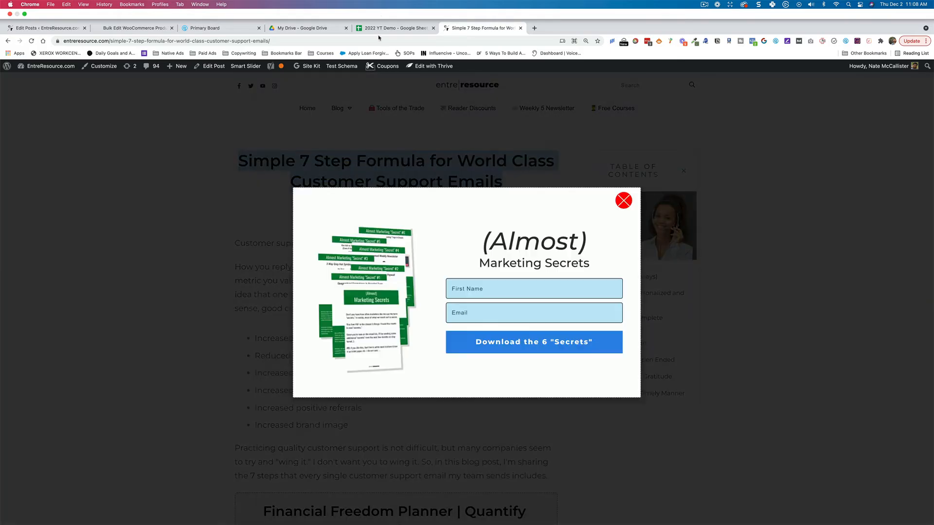
- Back in Google Sheets, paste the copied post title into the blank SEO Title cell in row 9 and set its font size to 9
click(395, 9)
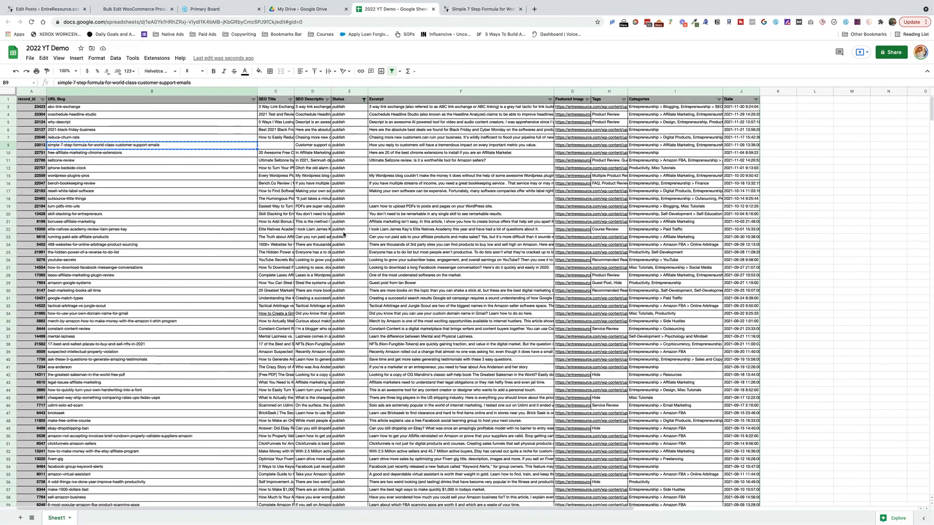
click(275, 145)
key(ctrl+v)
key(ctrl+z)
key(ctrl+shift+v)
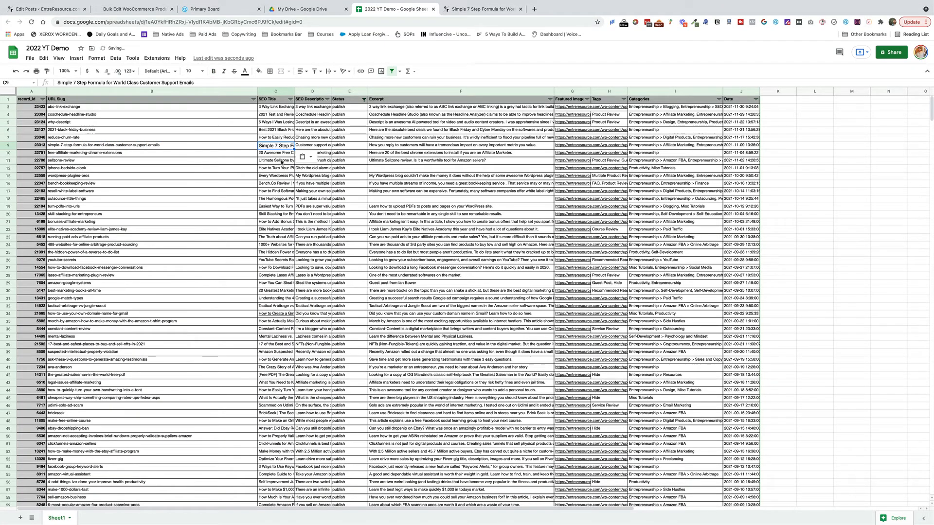
right_click(288, 91)
click(286, 152)
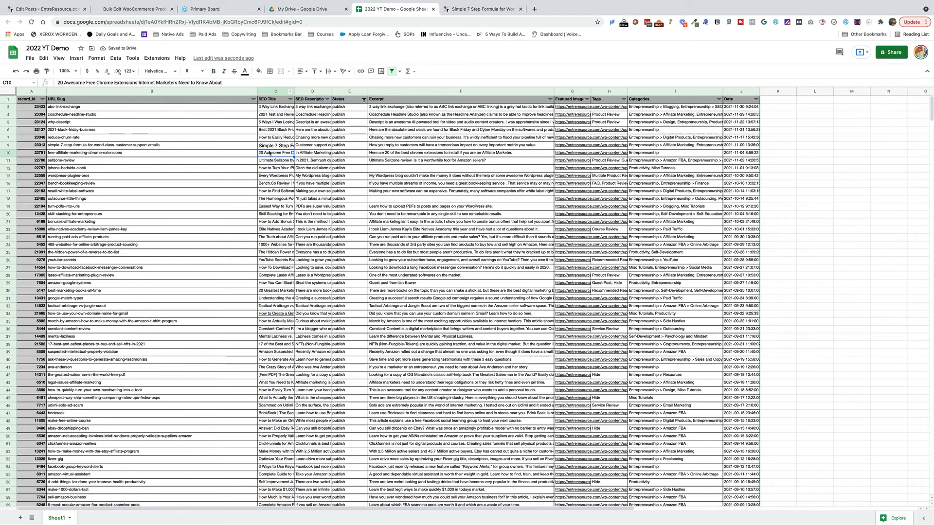
click(277, 146)
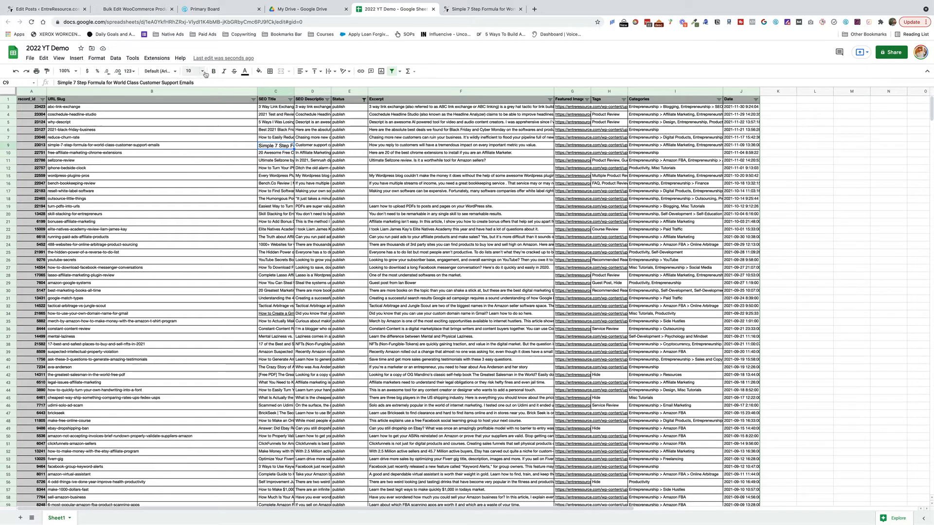
click(189, 71)
click(192, 120)
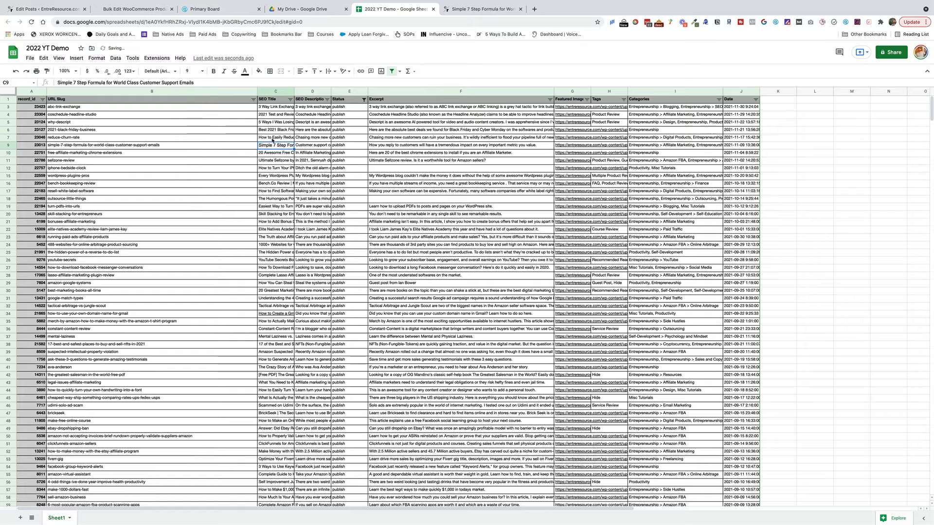
- Copy the reduce-churn-rate post's SEO Title cell onto the SEO Title cell in row 9 to reuse its formatting
click(273, 138)
key(ctrl+c)
click(275, 146)
key(ctrl+v)
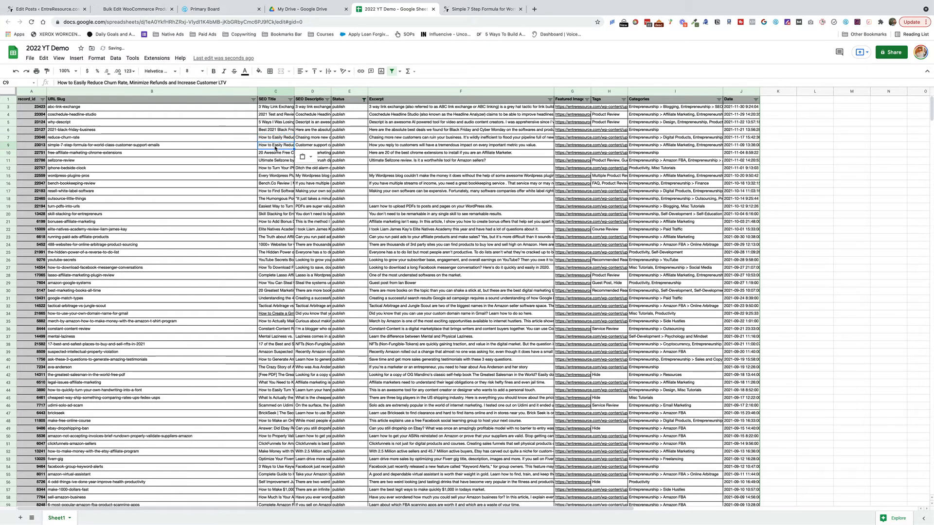
- Replace the SEO Title in row 9 with "Simple 7 Step Formula for World Class Customer Support Emails", copied from the post's page
double_click(275, 146)
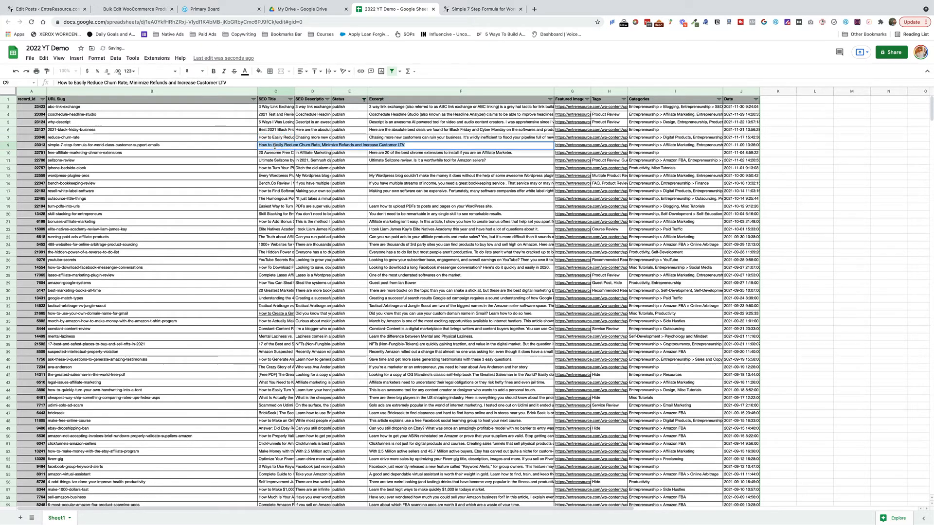
click(470, 8)
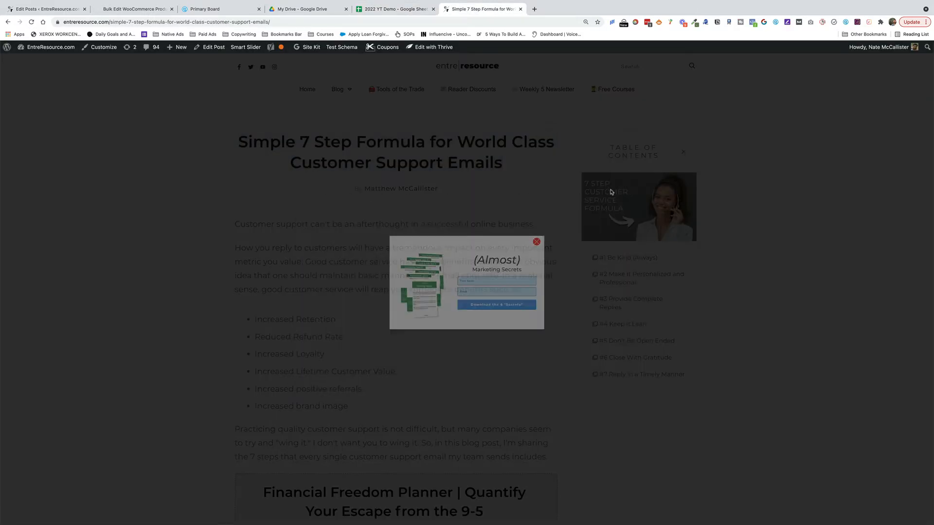
click(627, 193)
triple_click(446, 166)
click(384, 9)
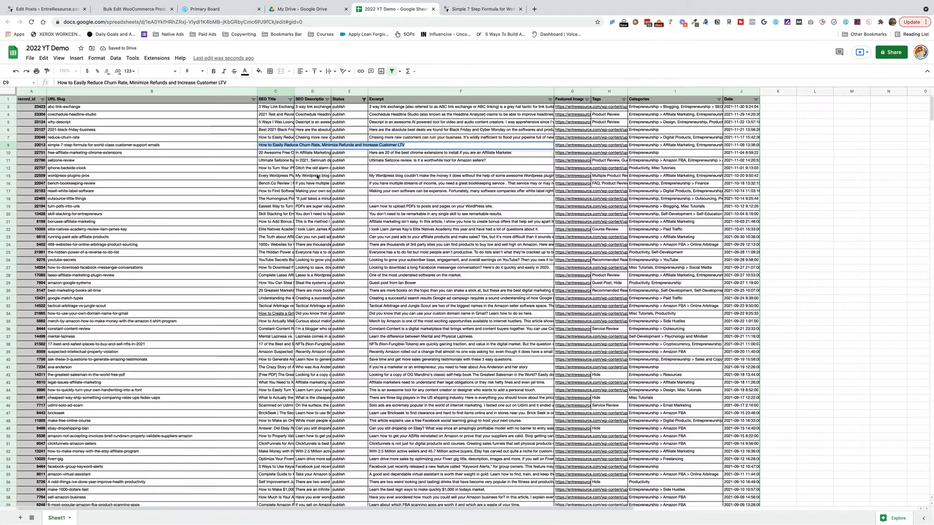
key(Escape)
key(ctrl+v)
click(222, 159)
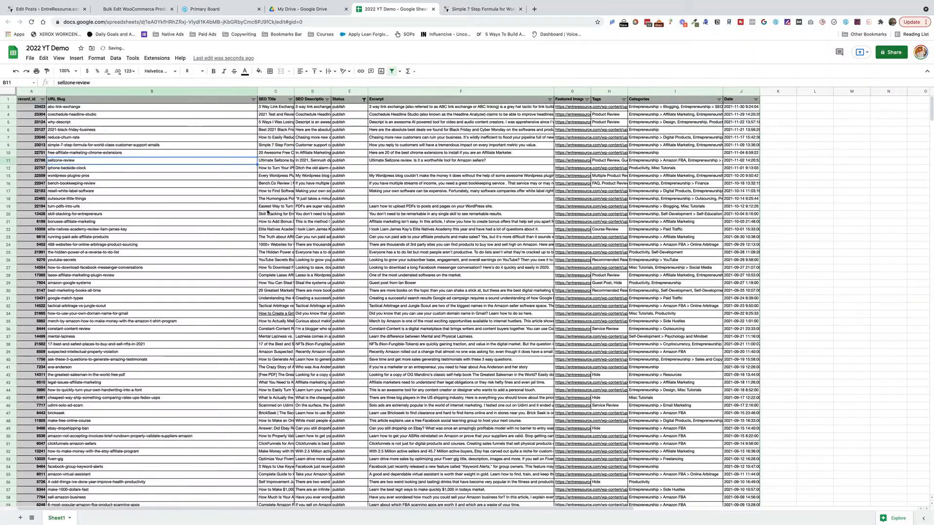
- Examine the SEO Title column and its filter values for missing titles, leaving the filter as it is
scroll(273, 211, down, 10)
scroll(273, 211, up, 10)
click(290, 99)
scroll(246, 235, down, 5)
scroll(245, 236, down, 3)
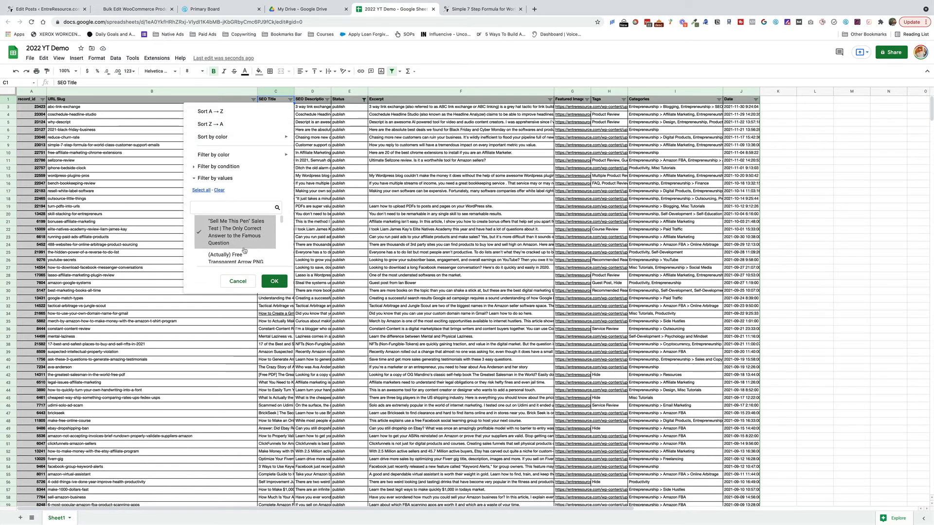
click(241, 280)
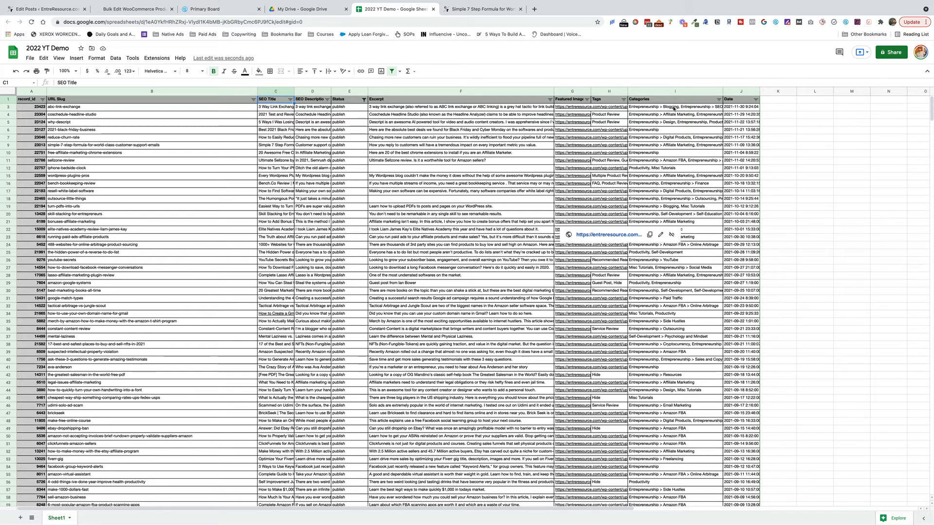
- Widen the Categories column and review its filter values without applying a filter
click(634, 108)
drag(735, 91, 831, 91)
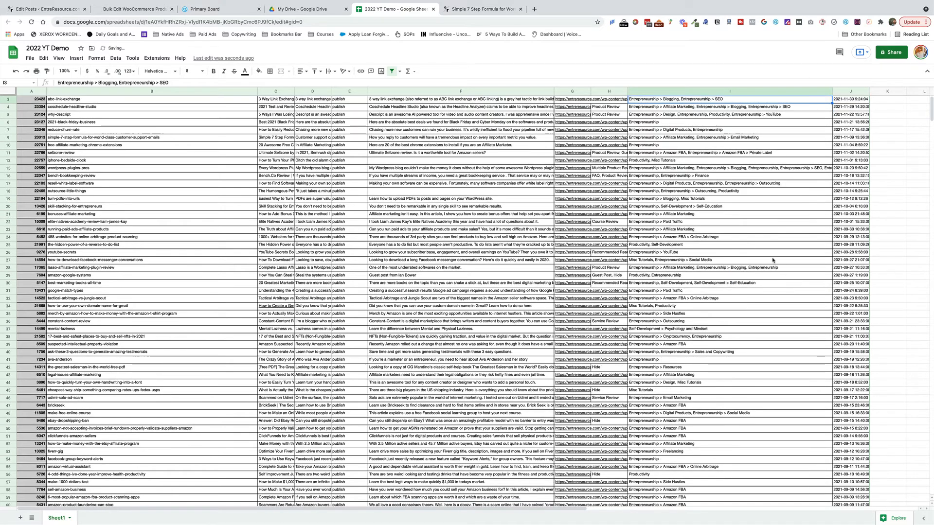
scroll(702, 210, down, 2)
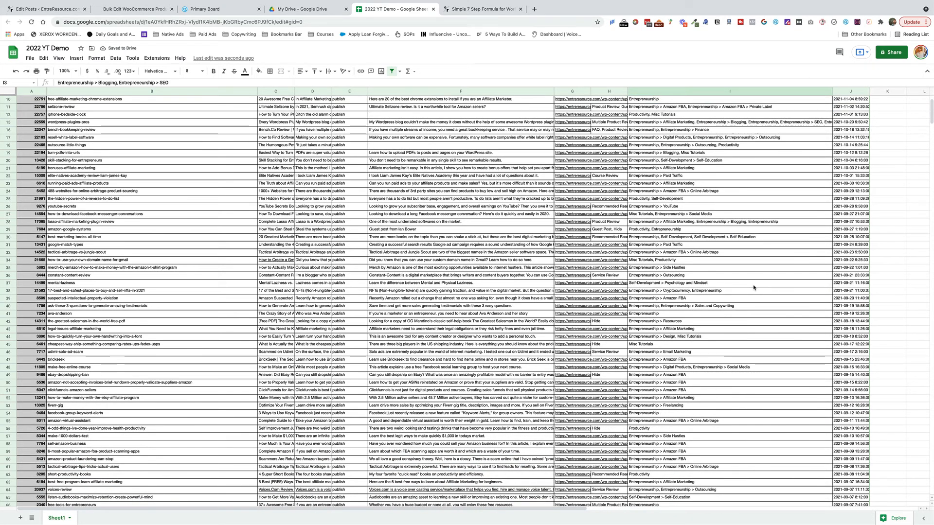
scroll(702, 210, up, 3)
click(828, 99)
scroll(787, 234, down, 4)
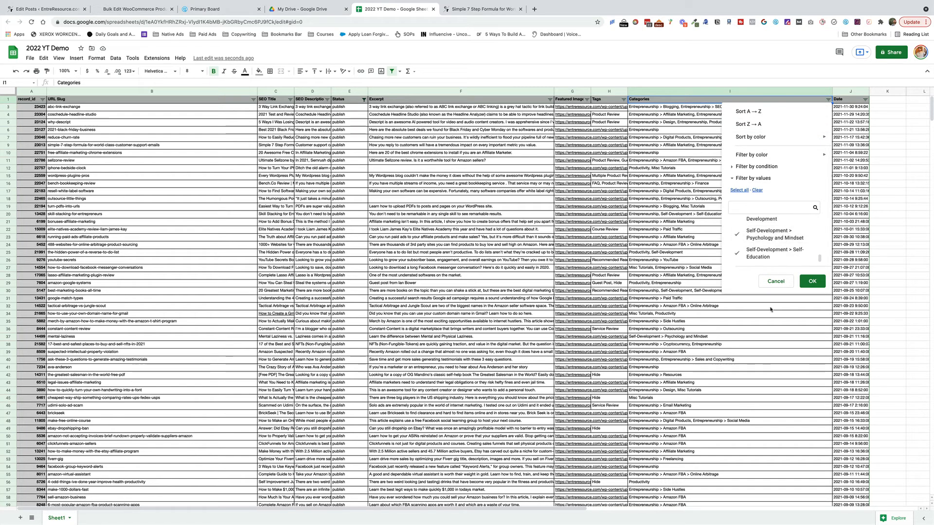
click(775, 281)
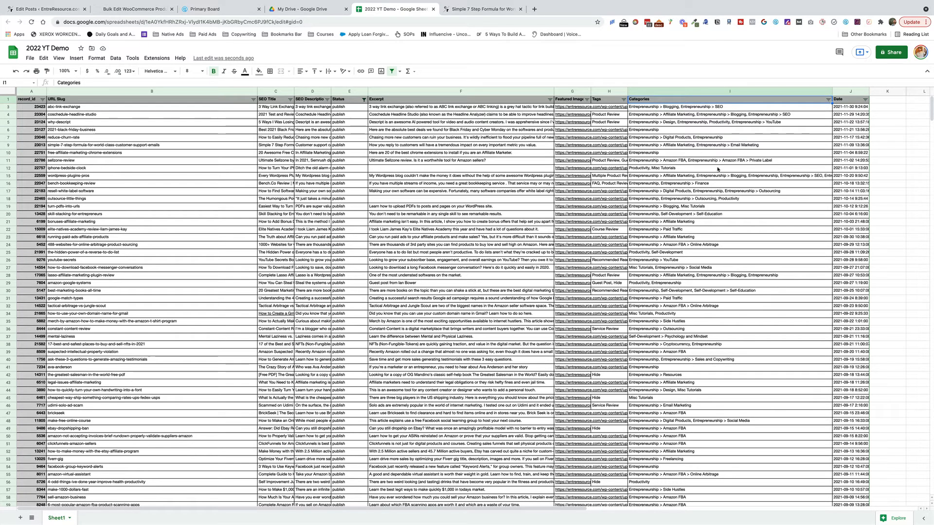
- Try to overwrite the Entrepreneurship category of the 2021-black-friday post, and undo the edit
click(679, 128)
double_click(676, 129)
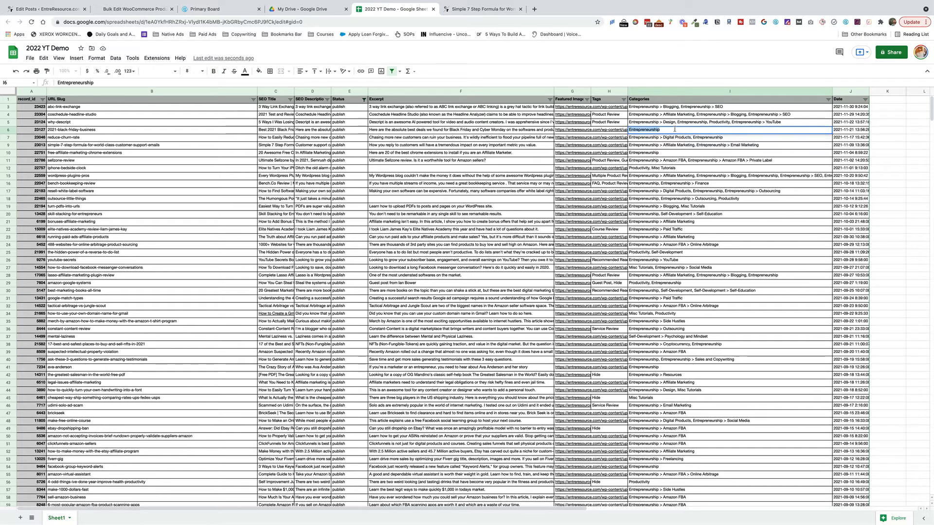
text(p)
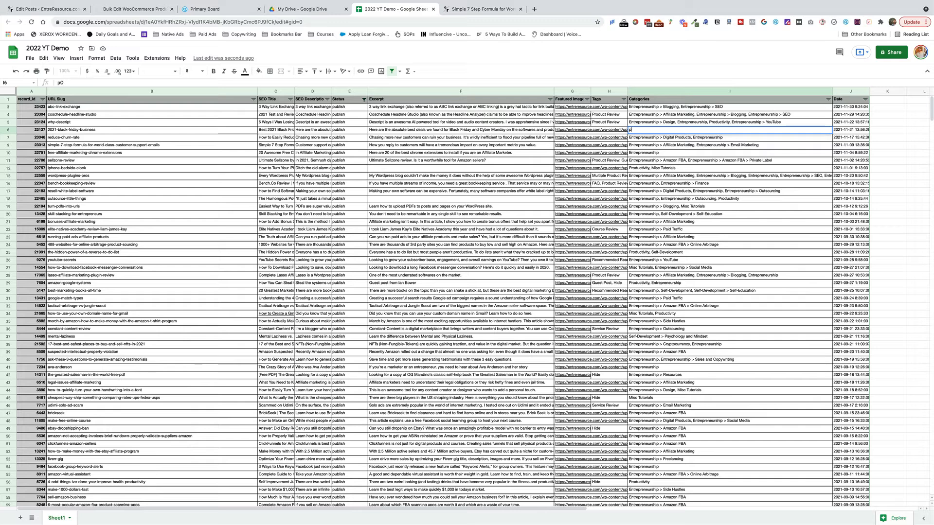
text(Hide)
key(BackSpace)
key(BackSpace)
key(BackSpace)
key(BackSpace)
click(664, 139)
key(super+z)
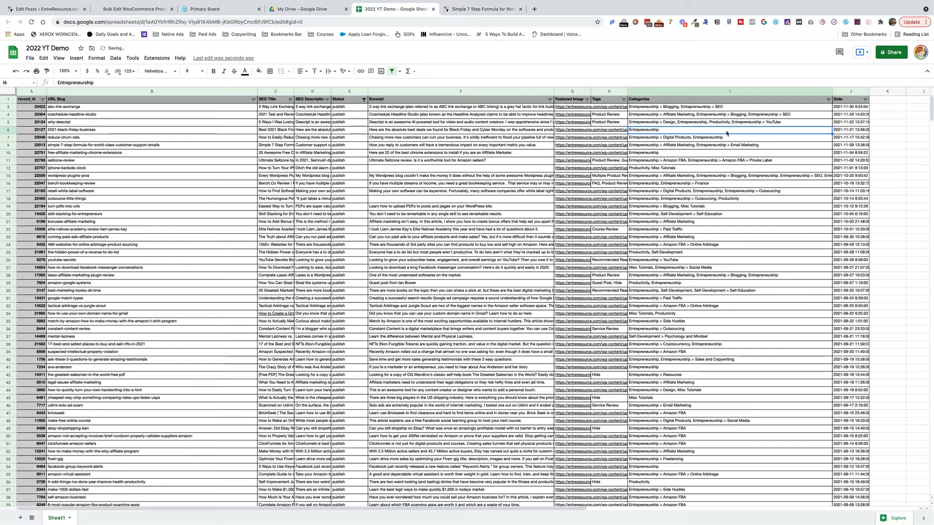
- Clear the category of the 2021-black-friday post and widen the Tags and Featured Image columns
key(BackSpace)
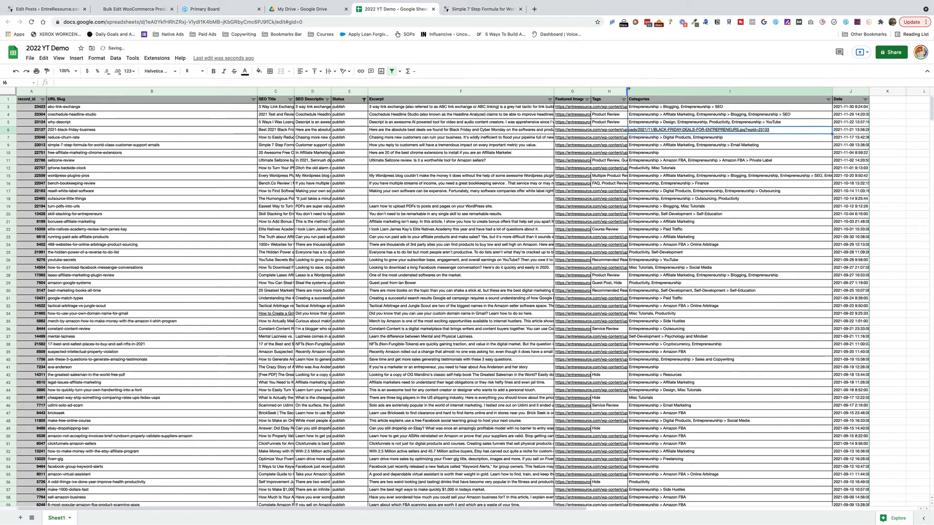
drag(628, 91, 729, 91)
click(642, 122)
drag(590, 90, 783, 91)
- Enter Hide as the tag of the 2021-black-friday post
click(819, 130)
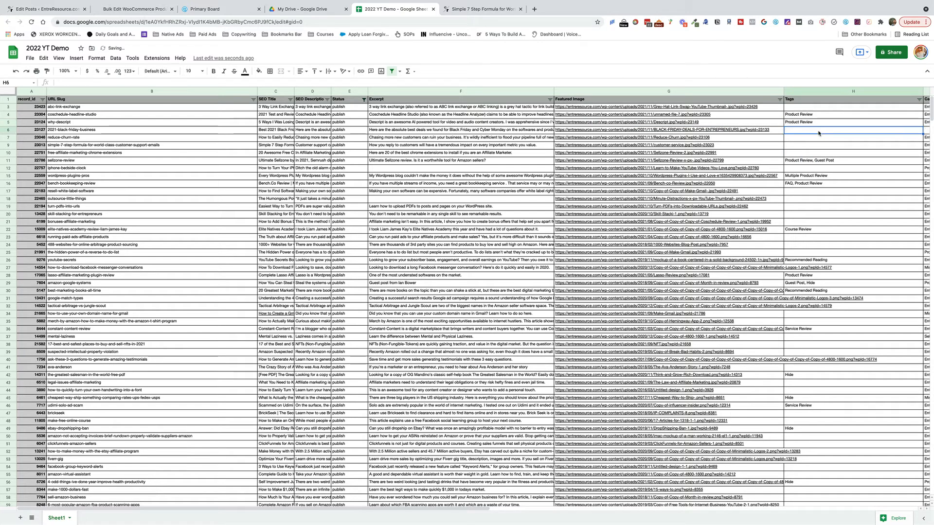
text(Hide)
click(818, 147)
click(812, 132)
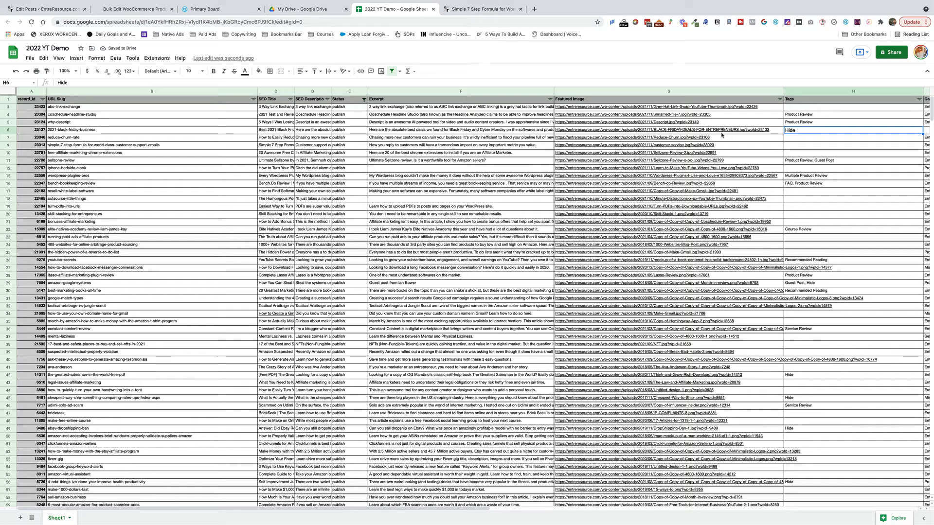
- Copy the Product Review tag cell above onto the 2021-black-friday post's tag cell for matching formatting, and replace its text with Hide
click(808, 124)
key(super+c)
click(809, 132)
key(super+v)
double_click(809, 131)
text(Hide)
key(Return)
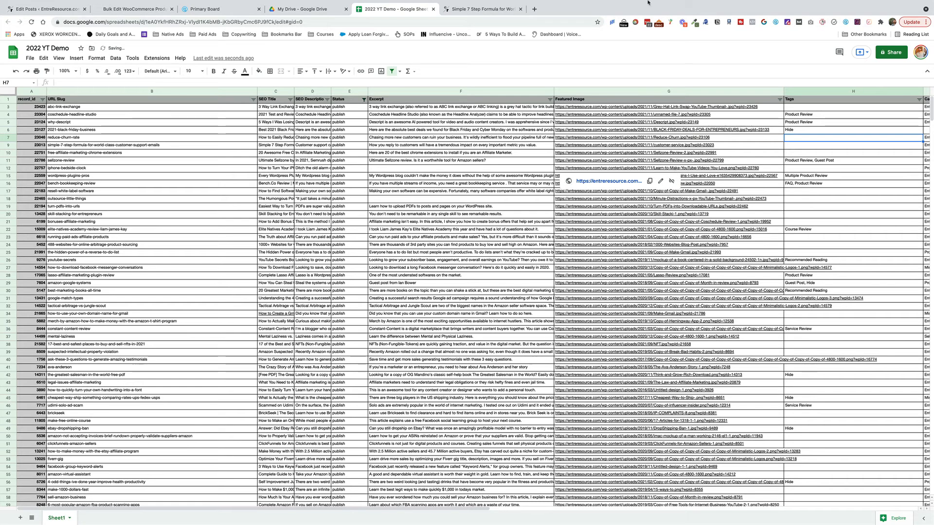
- Switch to the blog's browser tab, load the entreresource.com homepage and look at the Black Friday post under Latest Posts
click(482, 9)
click(488, 22)
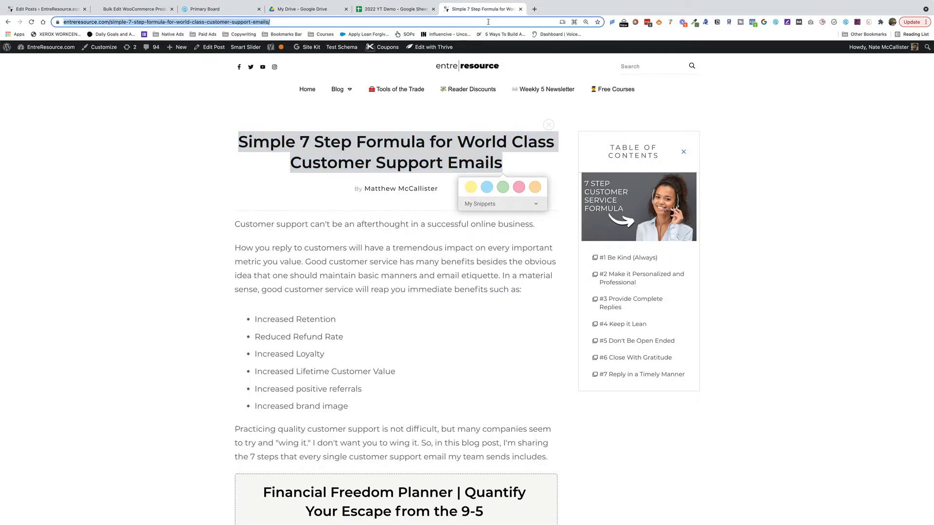
text(entreresource.com)
key(Return)
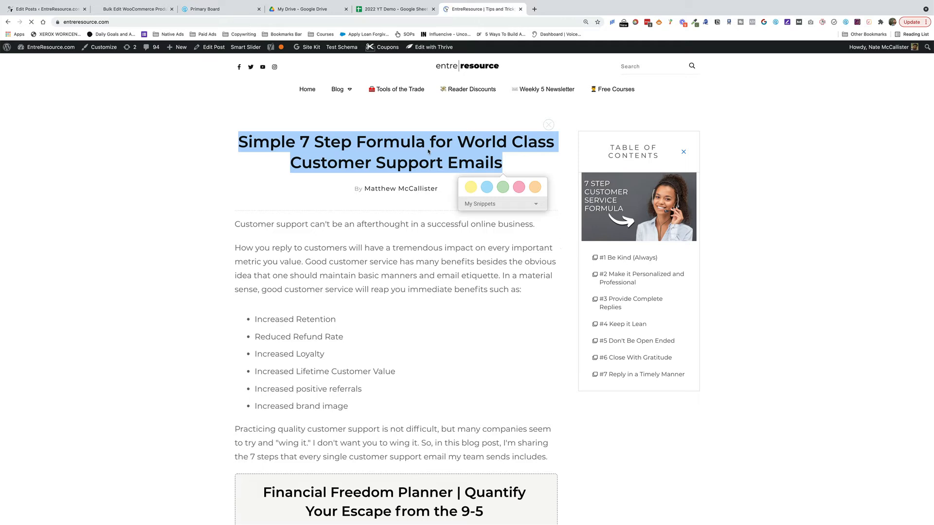
scroll(457, 268, down, 10)
scroll(457, 270, down, 3)
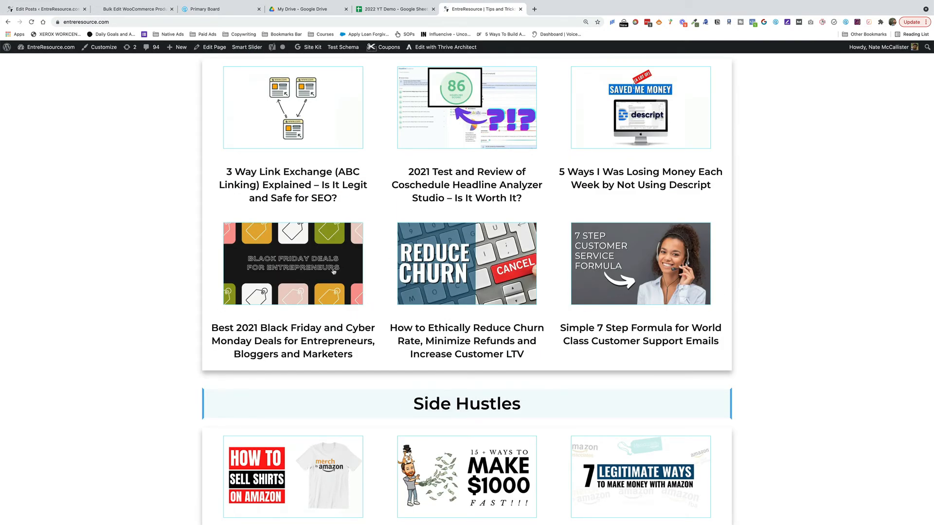
- Switch back to the 2022 YT Demo spreadsheet and narrow the URL Slug column to bring the Categories column into view
scroll(365, 267, up, 2)
scroll(535, 171, down, 1)
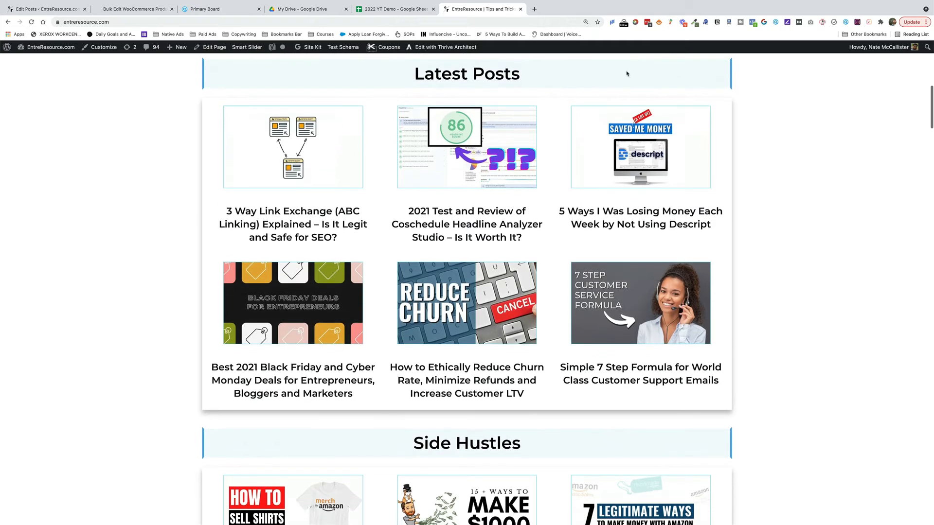
click(381, 9)
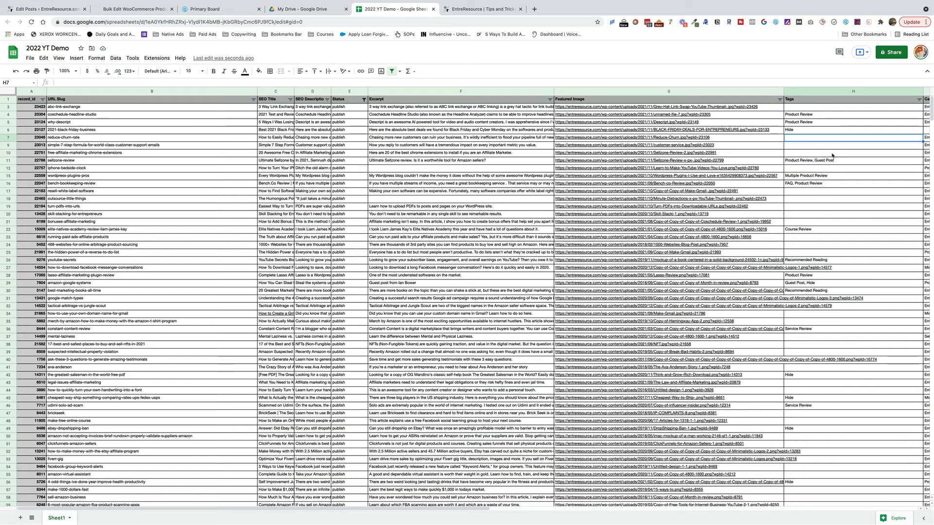
click(764, 92)
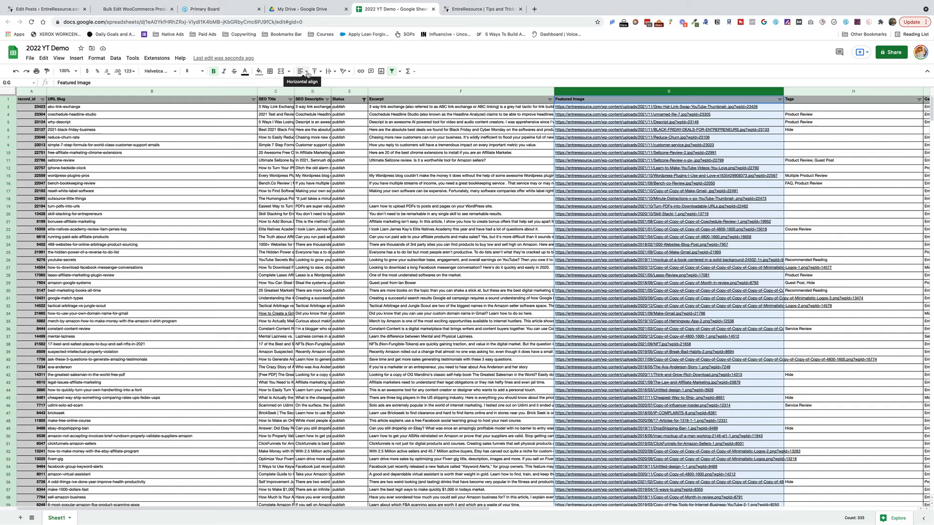
click(428, 170)
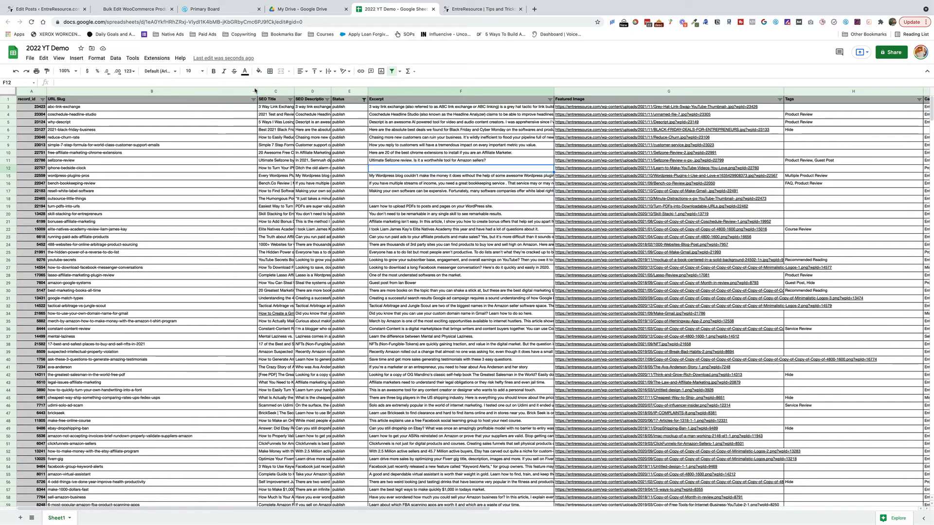
drag(256, 91, 193, 93)
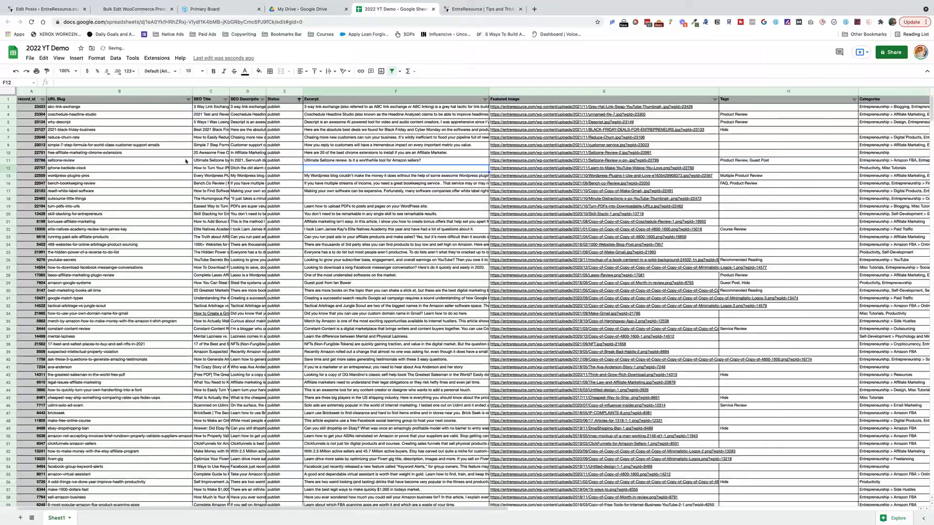
- Filter the Excerpt column by values so that only posts with blank excerpts are listed
scroll(162, 389, down, 15)
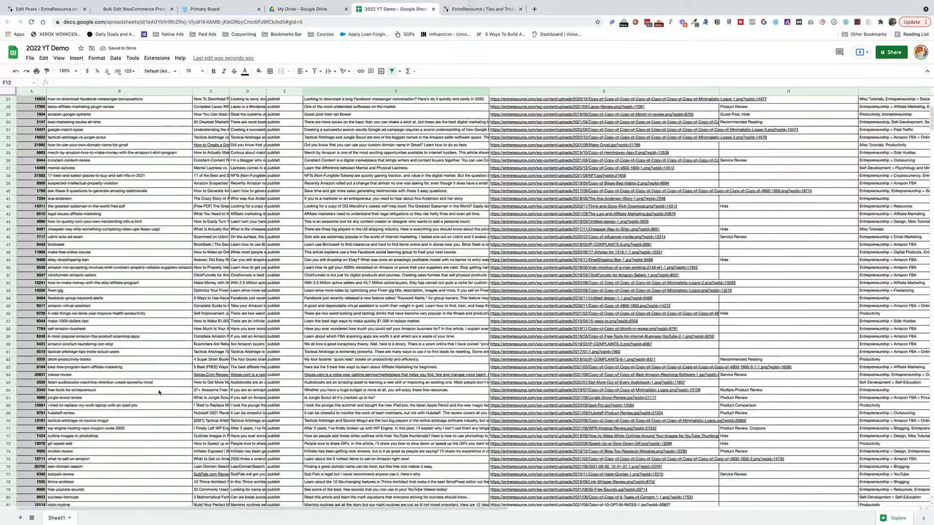
scroll(162, 389, down, 20)
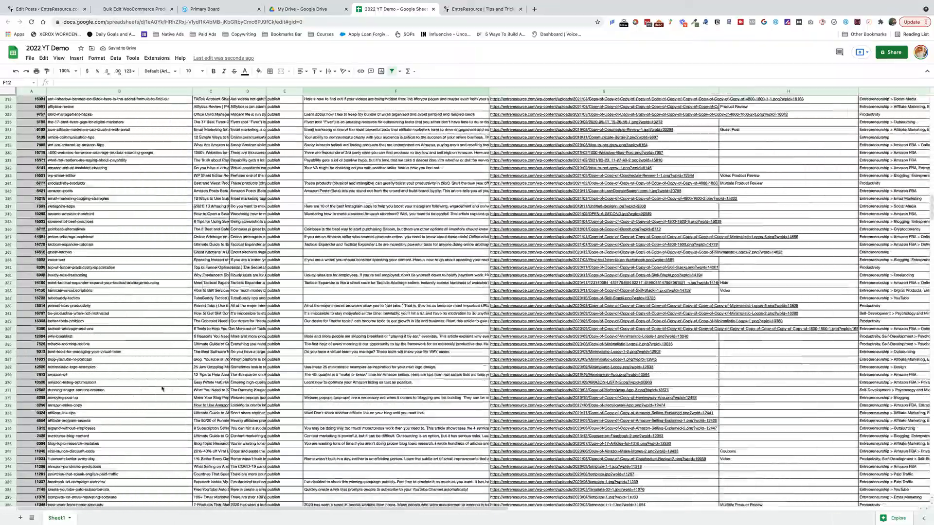
scroll(162, 390, up, 20)
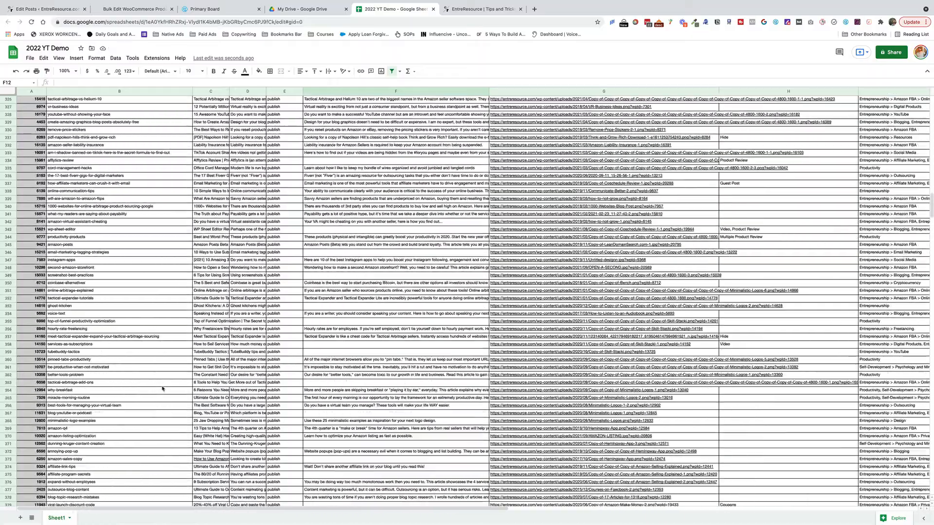
scroll(163, 389, up, 15)
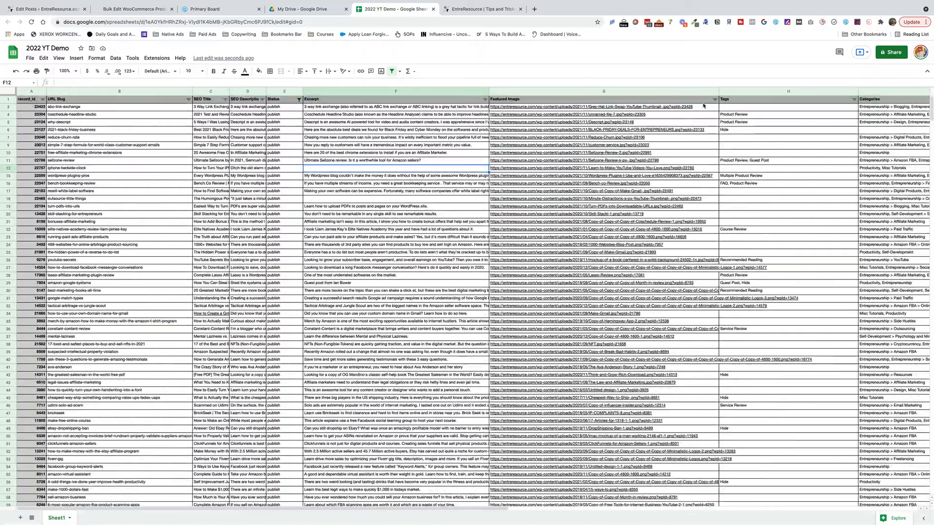
click(426, 100)
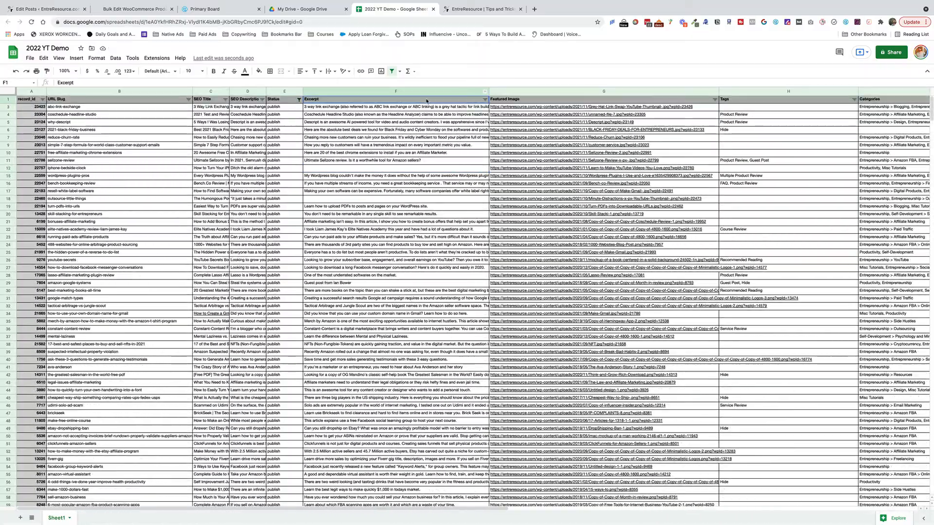
click(484, 99)
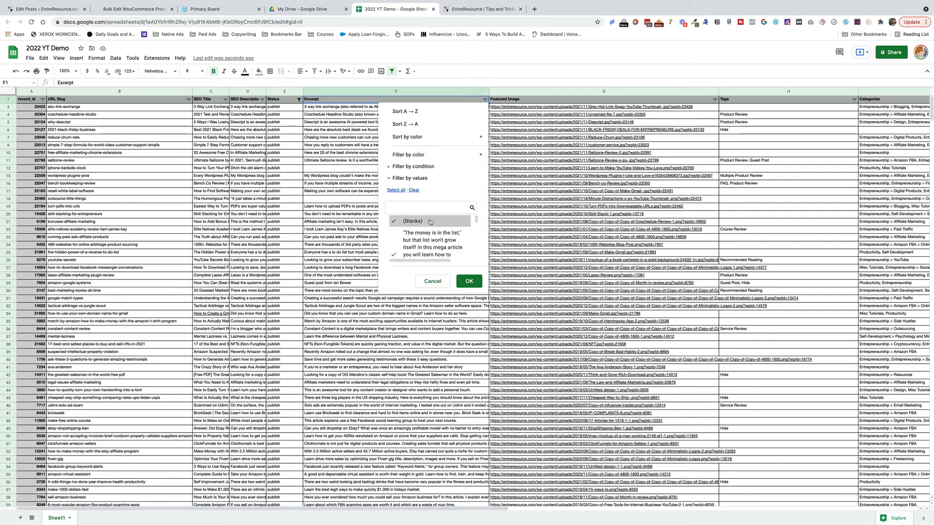
click(402, 191)
click(416, 190)
click(406, 222)
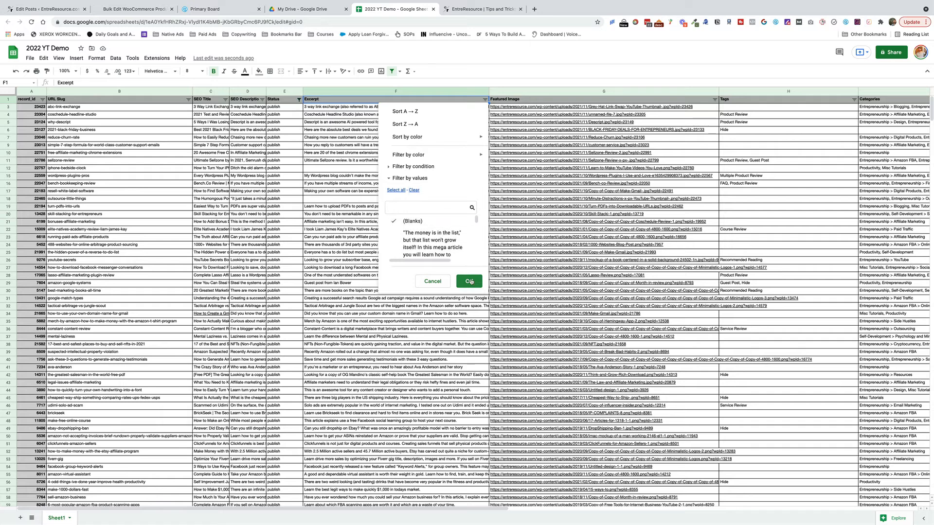
click(469, 282)
- Enter "Cool trick to turn an old iphone into a beautiful looking bedside clock (TikTok loved this)" as the iphone-bedside-clock post's excerpt
click(361, 108)
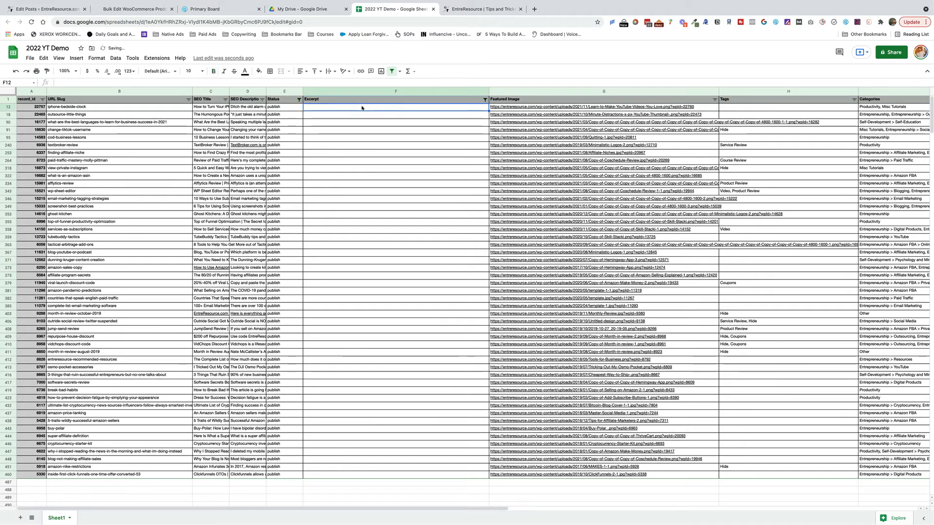
text(Cool tr)
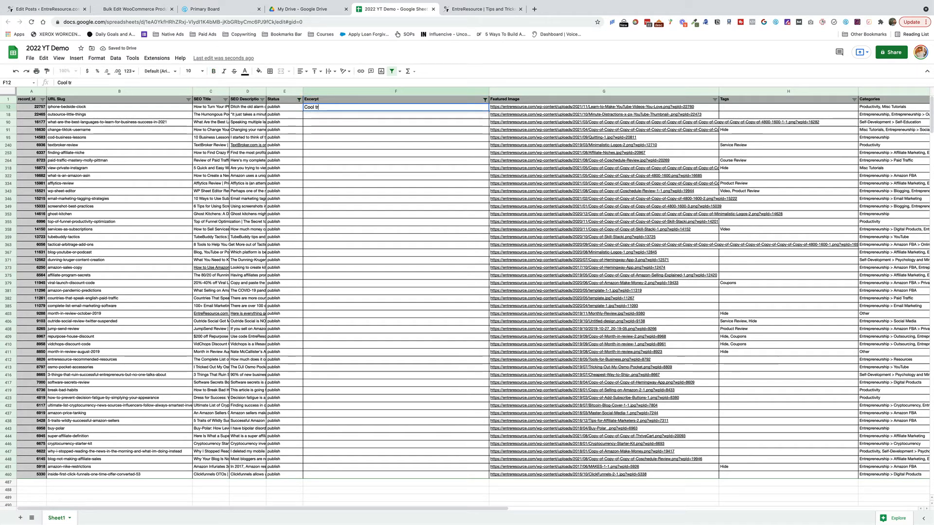
text(ick to tur)
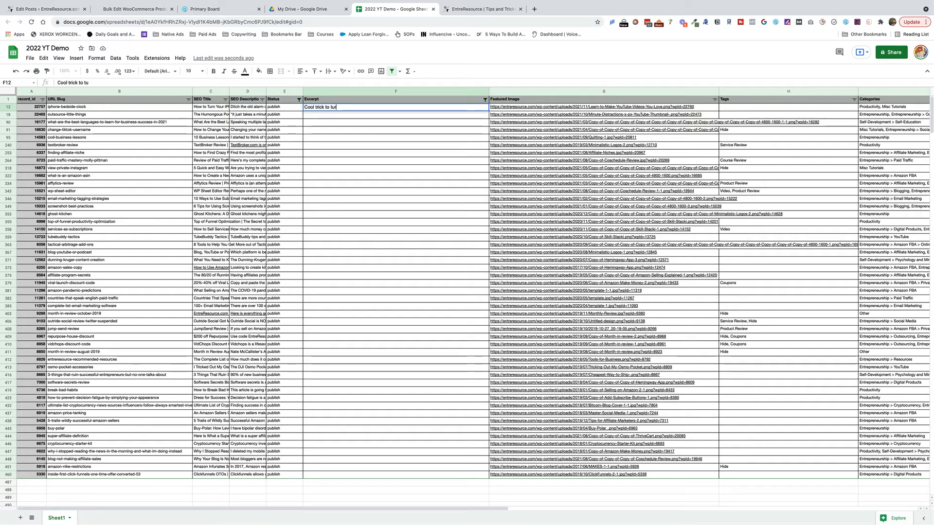
text(n an old iphone into a beautiful )
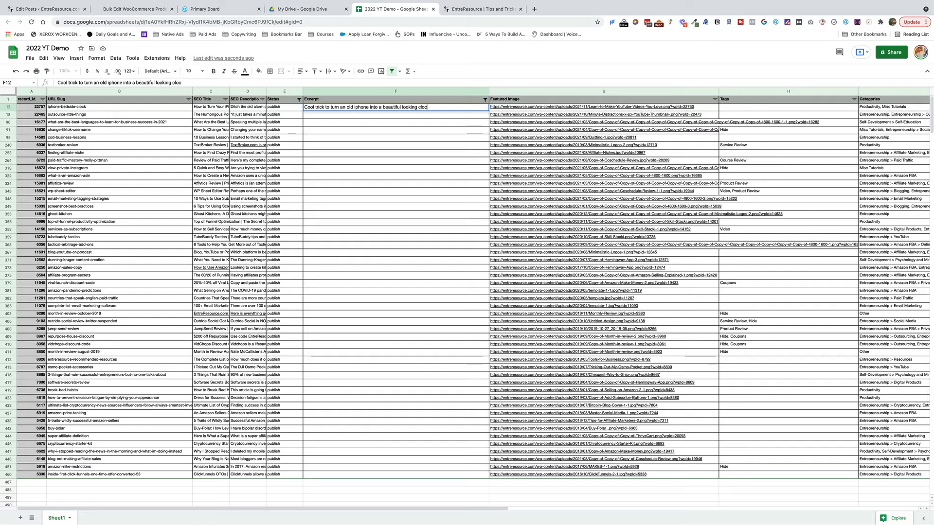
text(looking bedside )
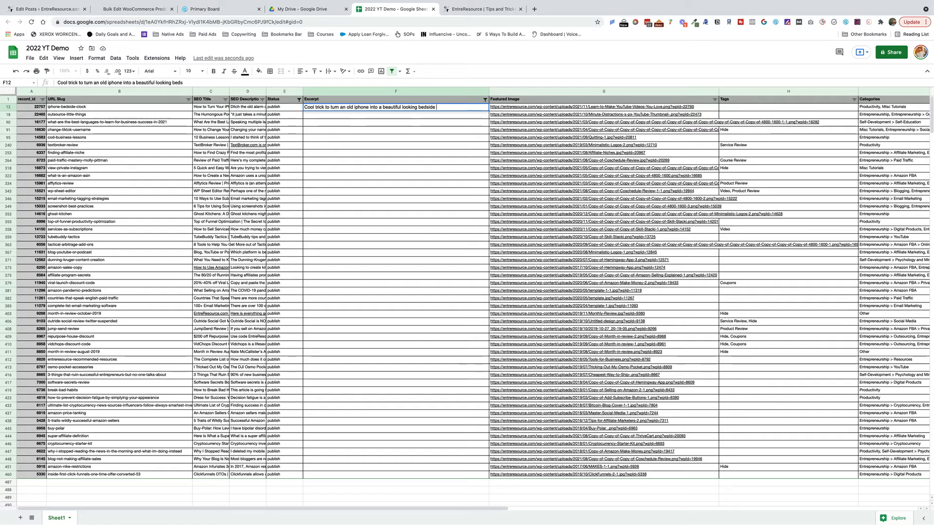
text(clock (TikTok loved this).)
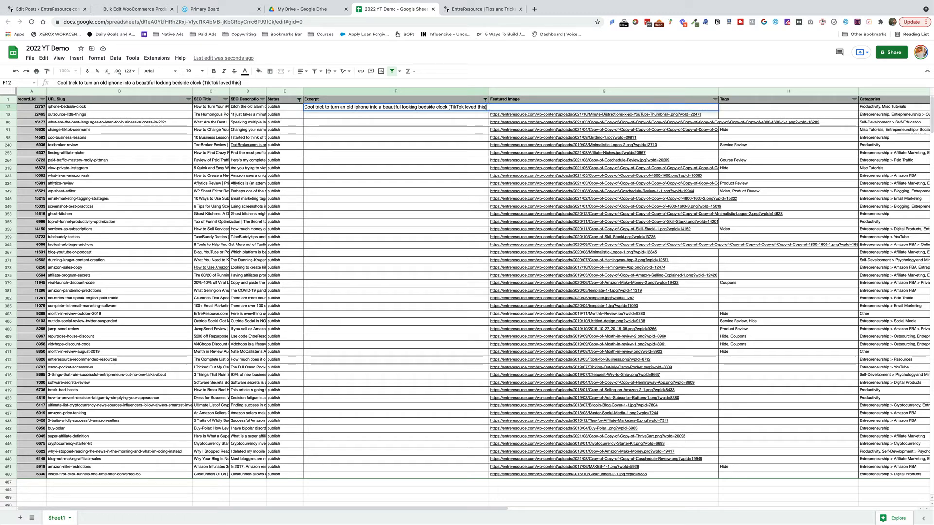
key(Return)
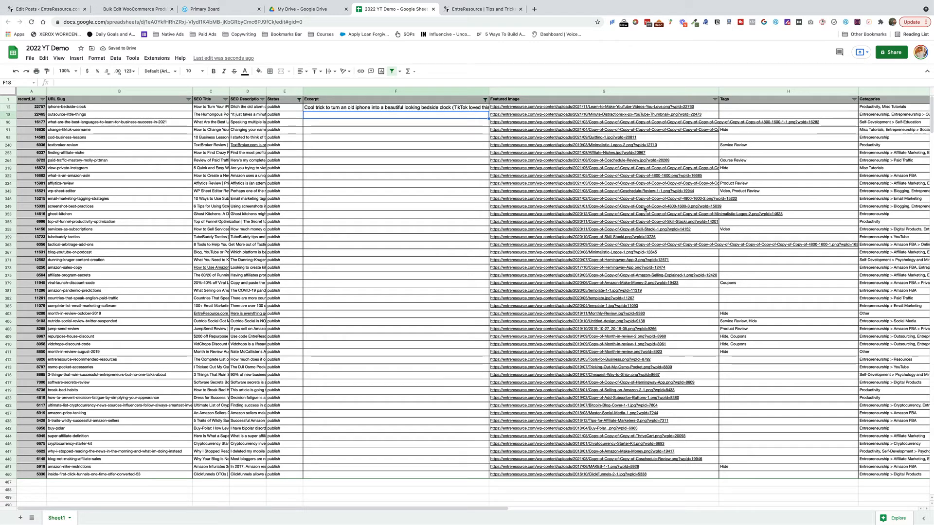
- Open the change-tiktok-username post's featured image link to view the picture, and return to the 2022 YT Demo spreadsheet
click(603, 130)
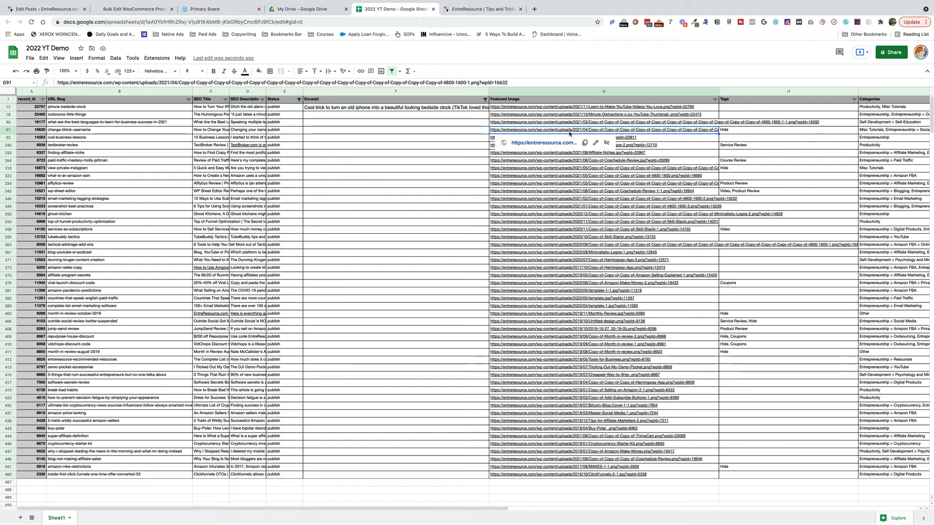
click(556, 143)
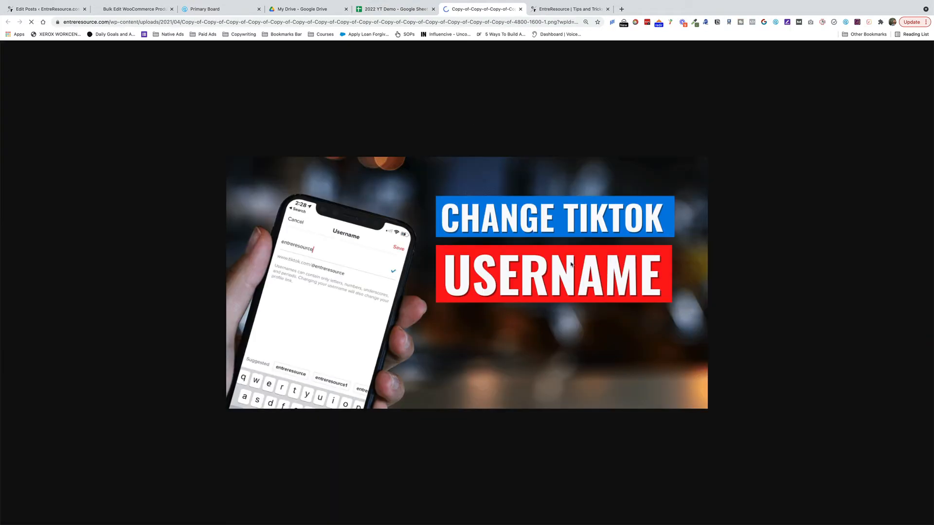
click(398, 9)
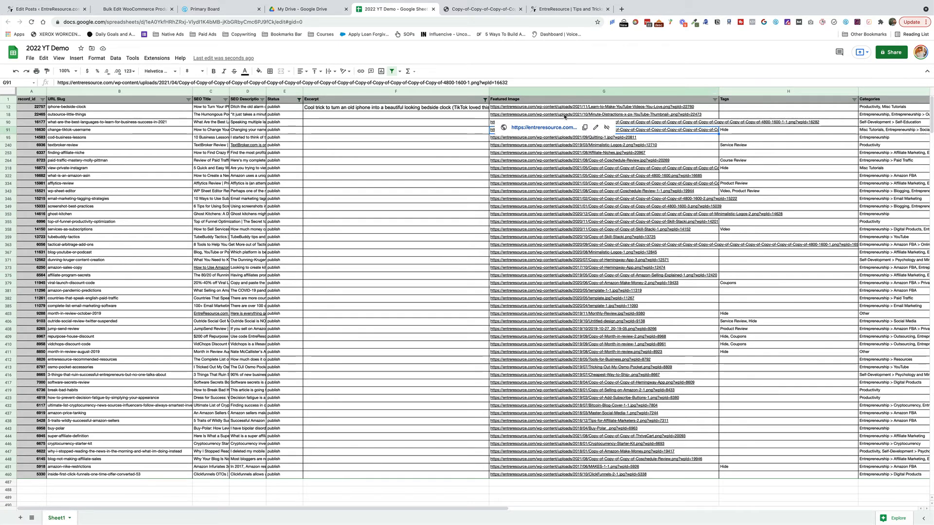
- Switch to the Edit Posts browser tab, close the finished CSV export dialog and bring the Featured Image column into view
click(152, 10)
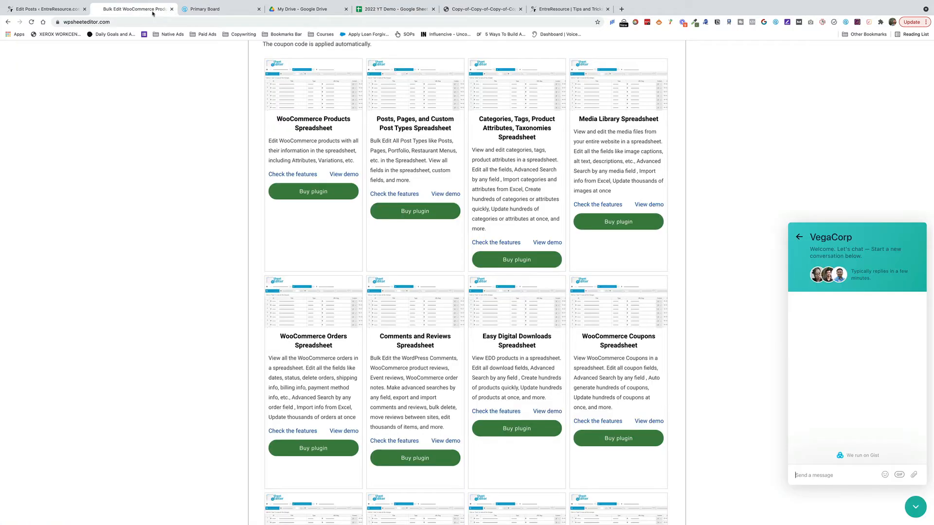
click(44, 10)
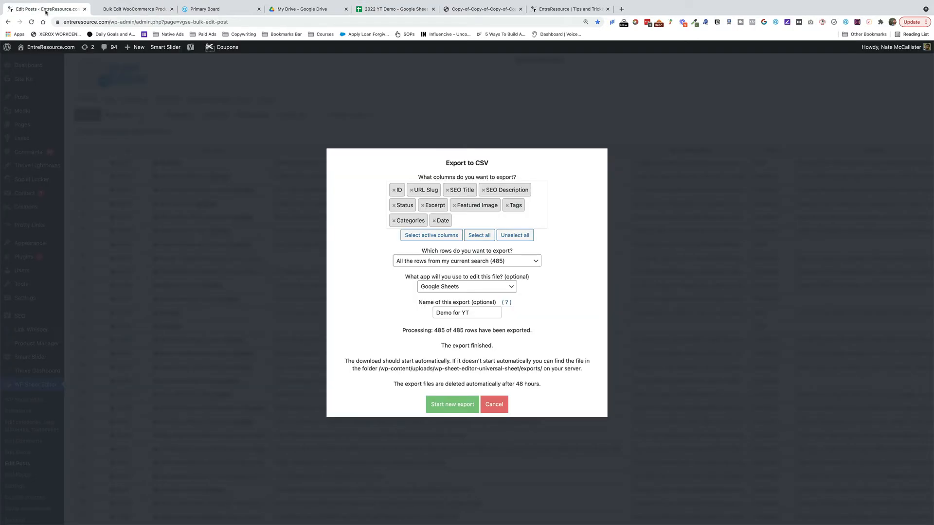
click(484, 406)
scroll(549, 207, right, 10)
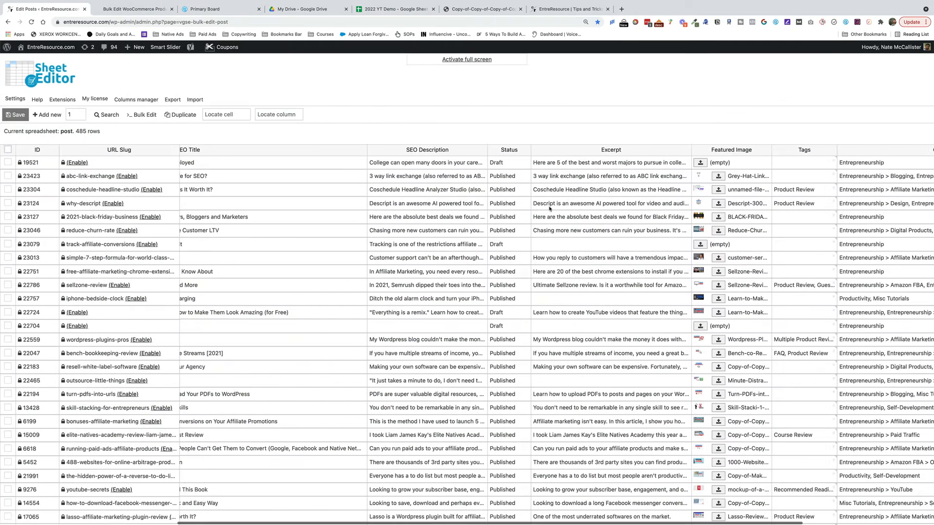
- Open the media library for the abc-link-exchange post's featured image, select the Grey-Hat-Link-Swap-.gif image and leave without inserting it
click(514, 177)
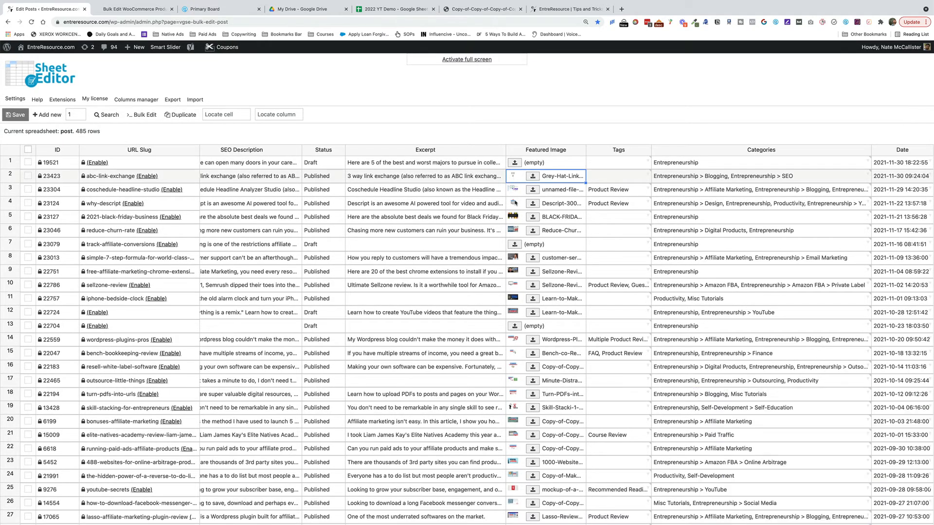
click(534, 177)
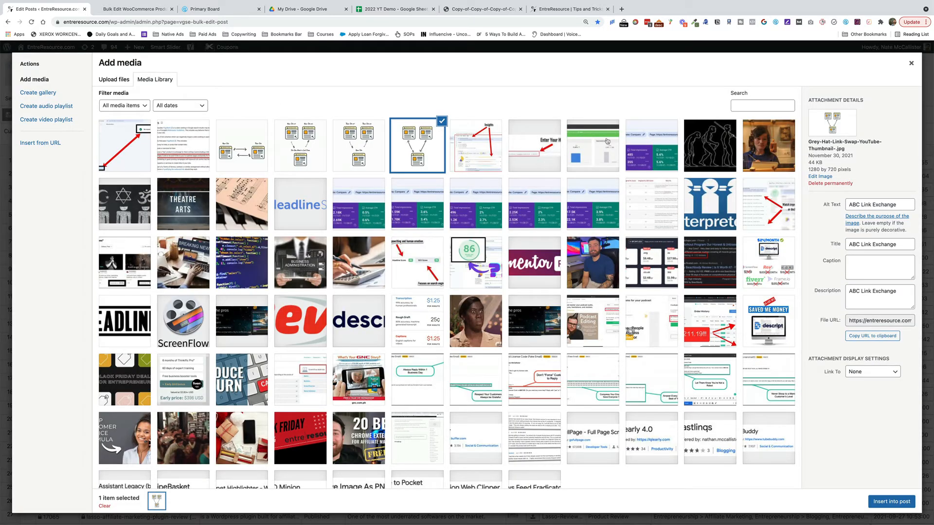
click(367, 138)
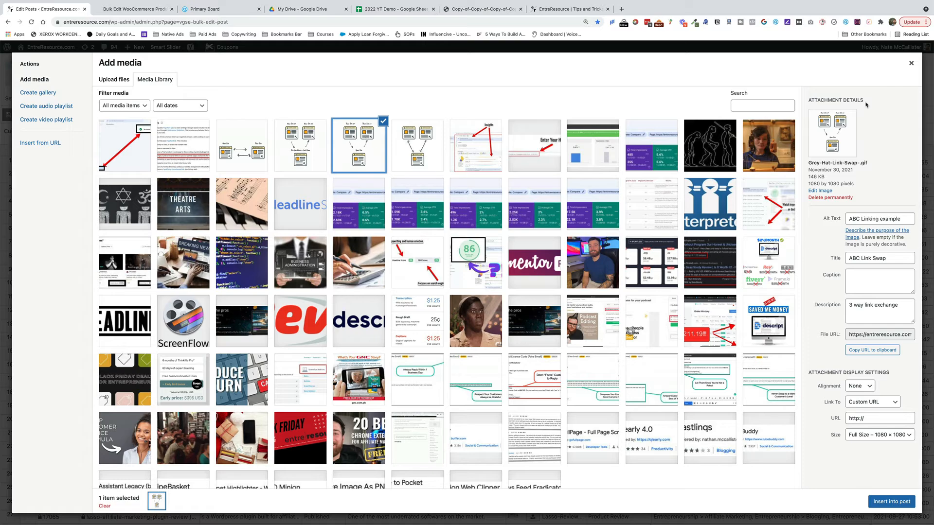
click(911, 63)
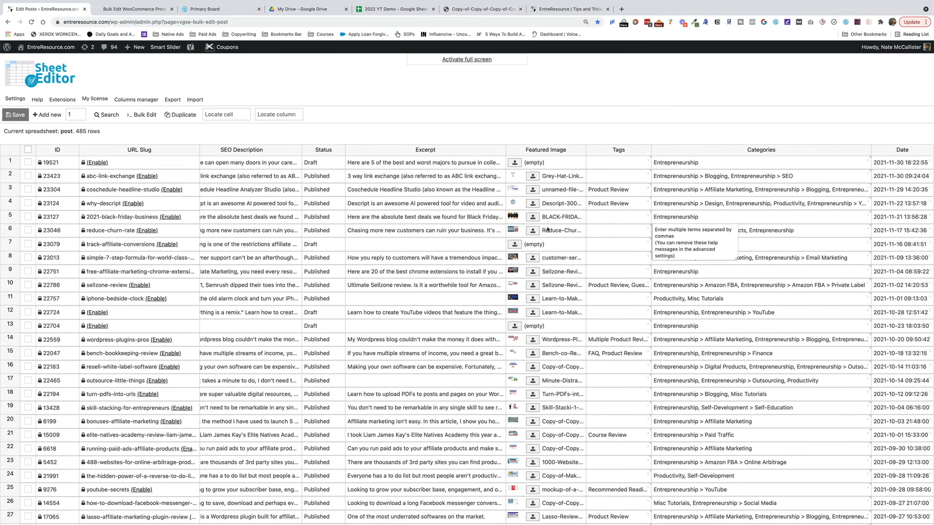
- Switch back to the 2022 YT Demo spreadsheet and look across the filtered posts' columns through Date
click(129, 8)
click(401, 11)
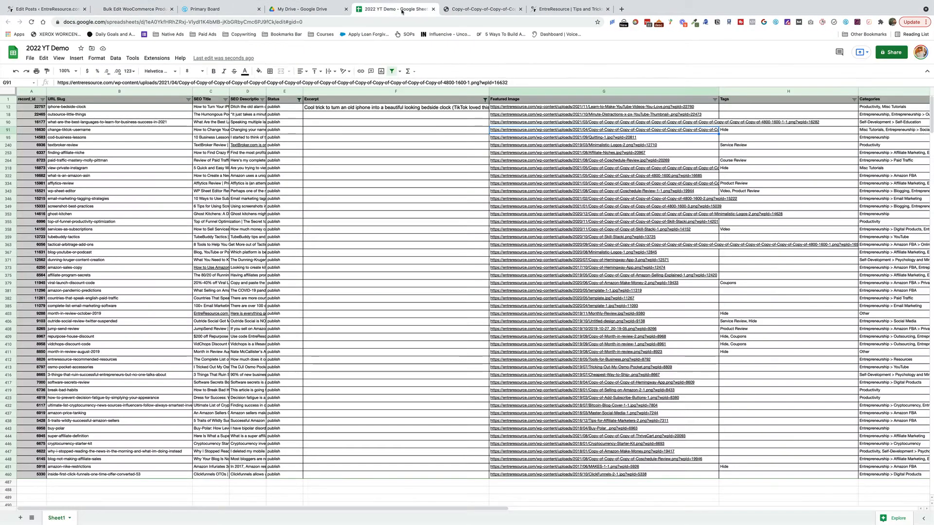
scroll(428, 153, right, 5)
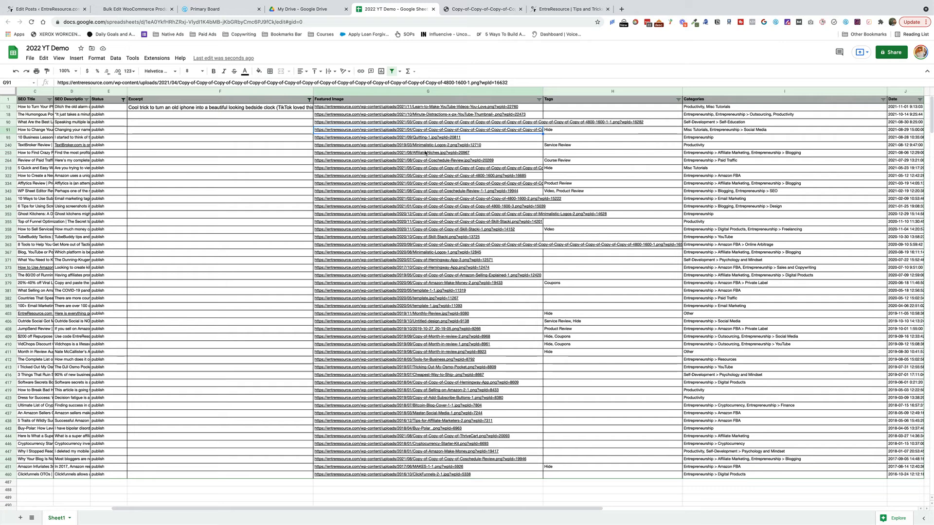
scroll(425, 153, left, 5)
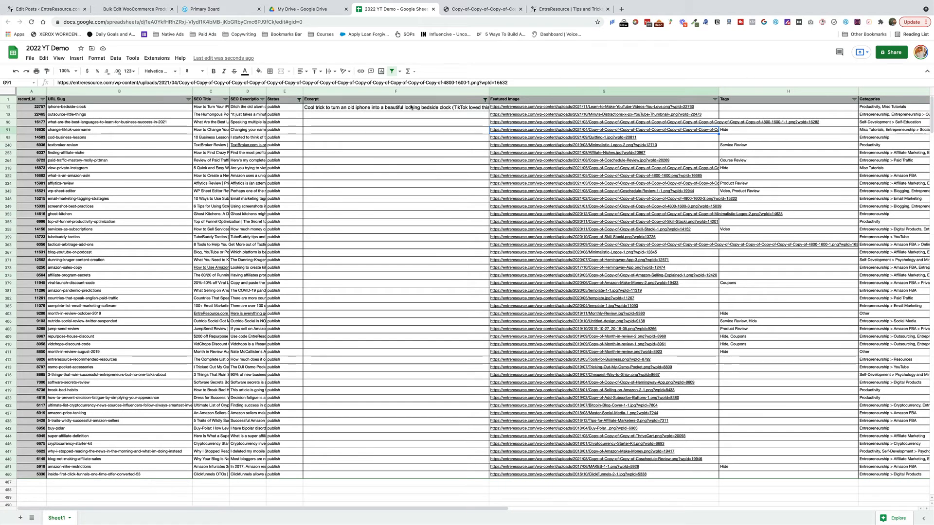
click(33, 59)
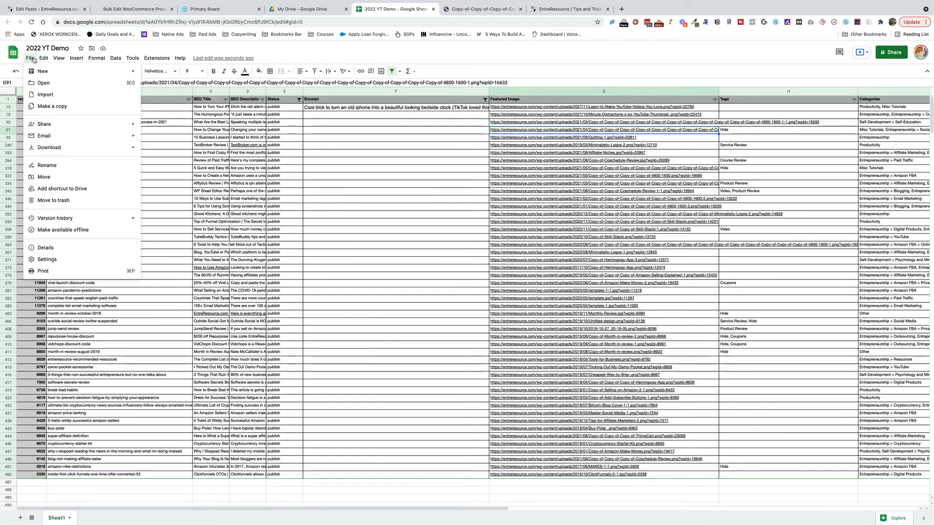
click(74, 97)
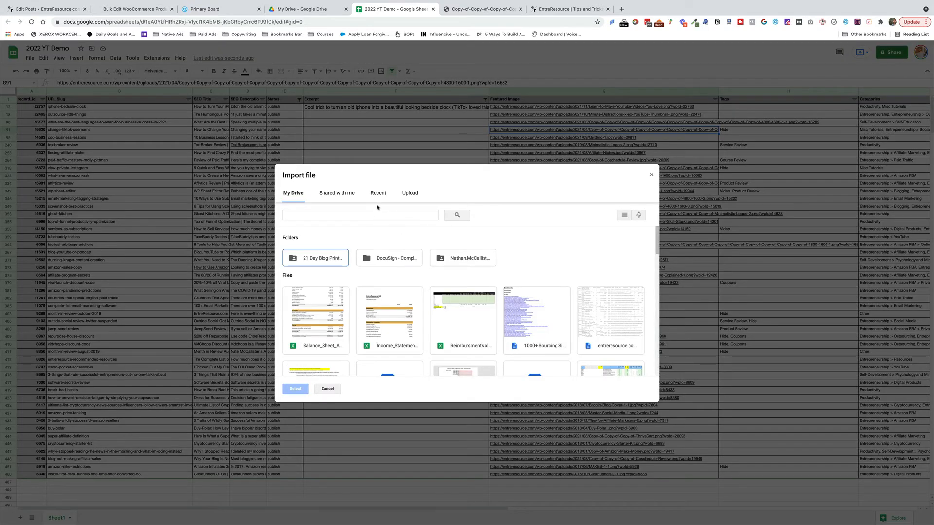
click(652, 176)
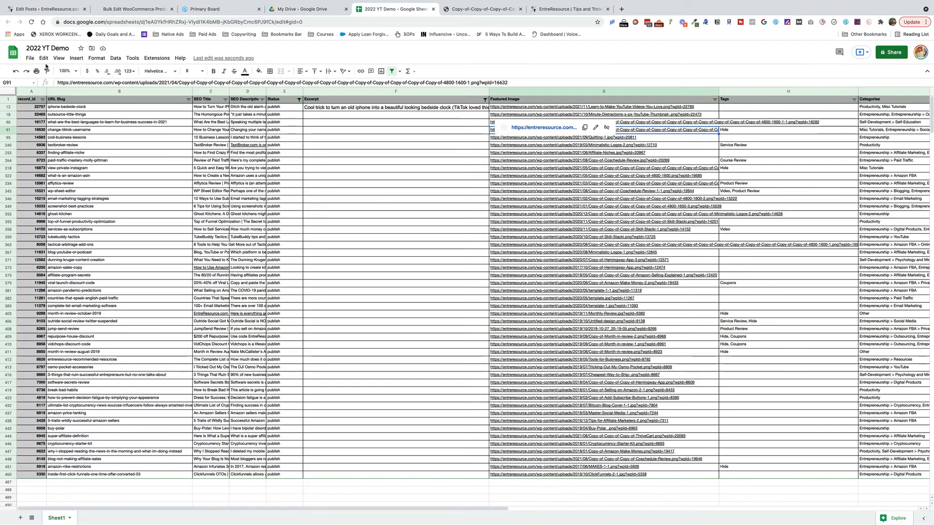
- Download the current sheet of 2022 YT Demo as a comma-separated values (.csv) file
click(30, 58)
mouse_move(77, 148)
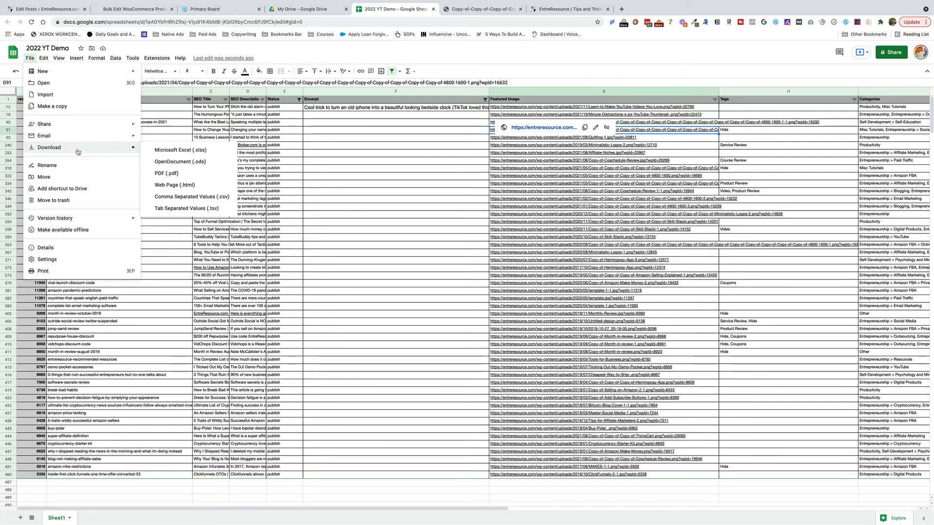
click(175, 196)
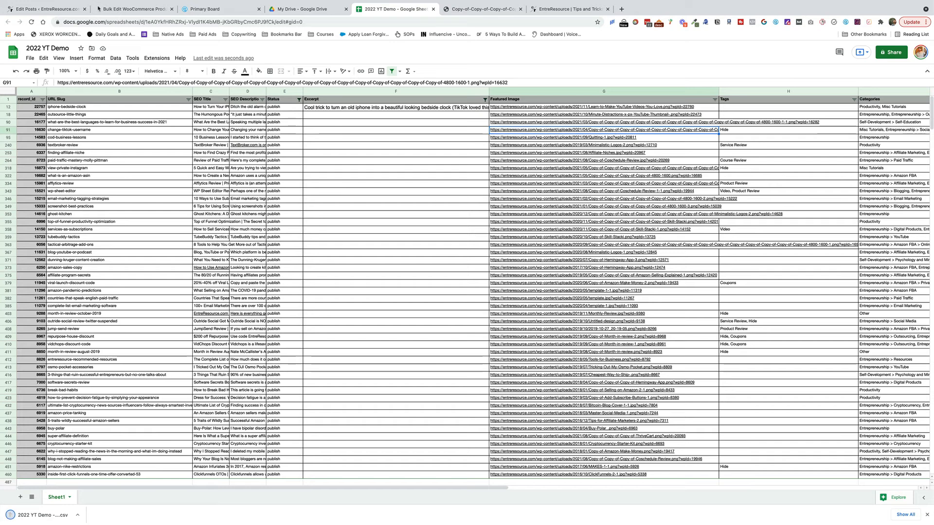
- Switch to the Edit Posts browser tab and start a CSV import with "CSV file from my computer" as the source
click(132, 9)
click(36, 8)
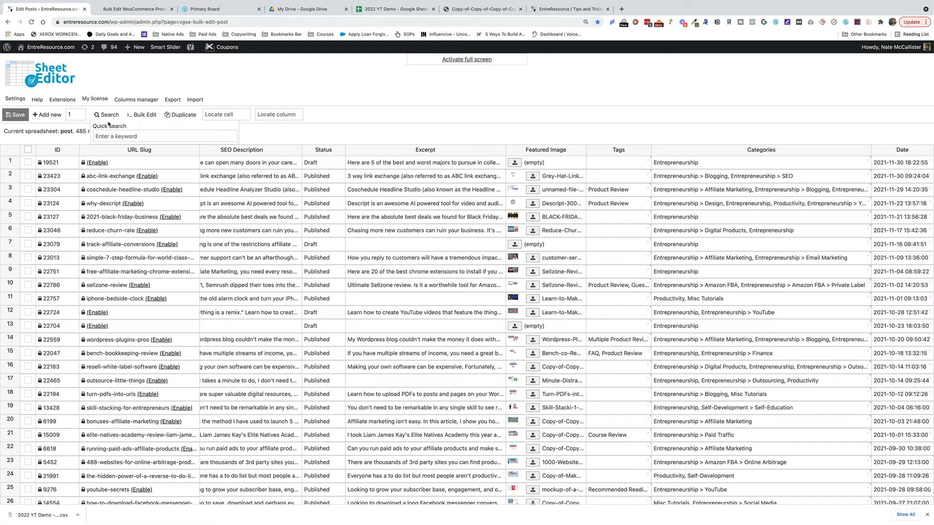
mouse_move(140, 117)
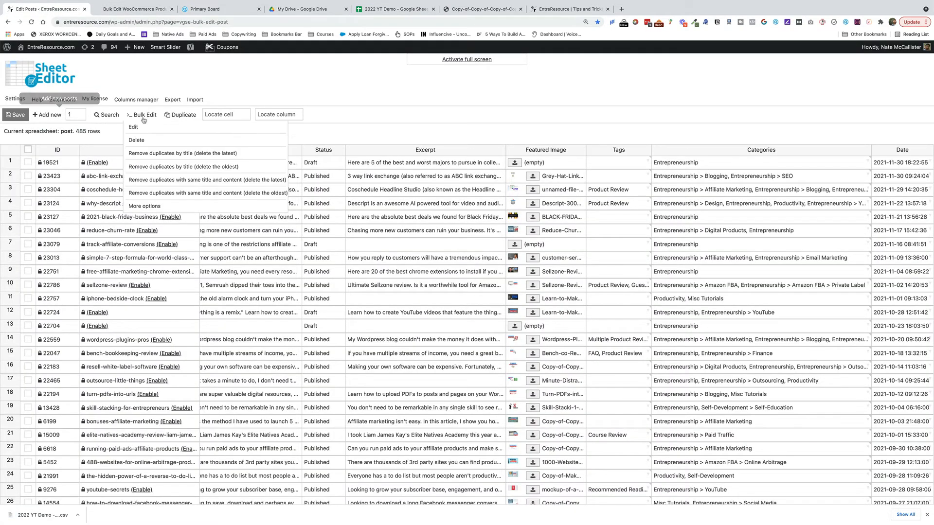
click(195, 100)
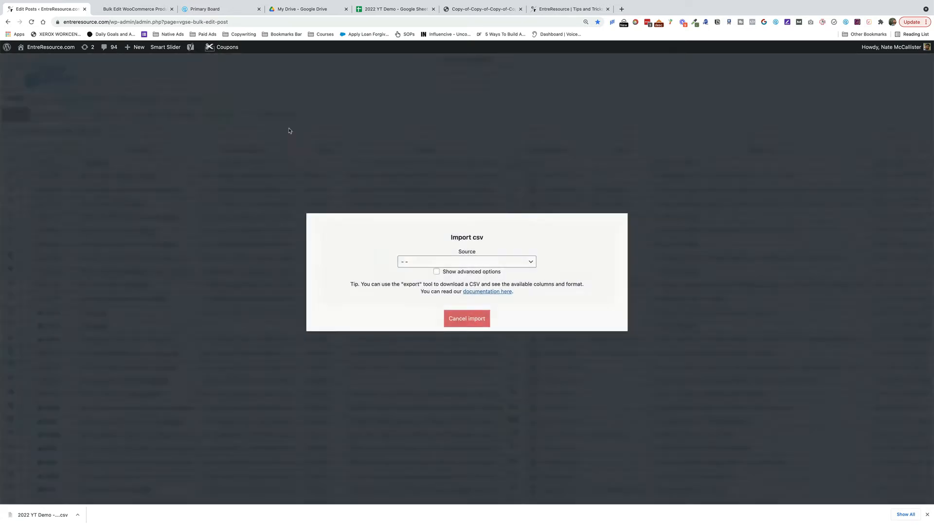
click(456, 263)
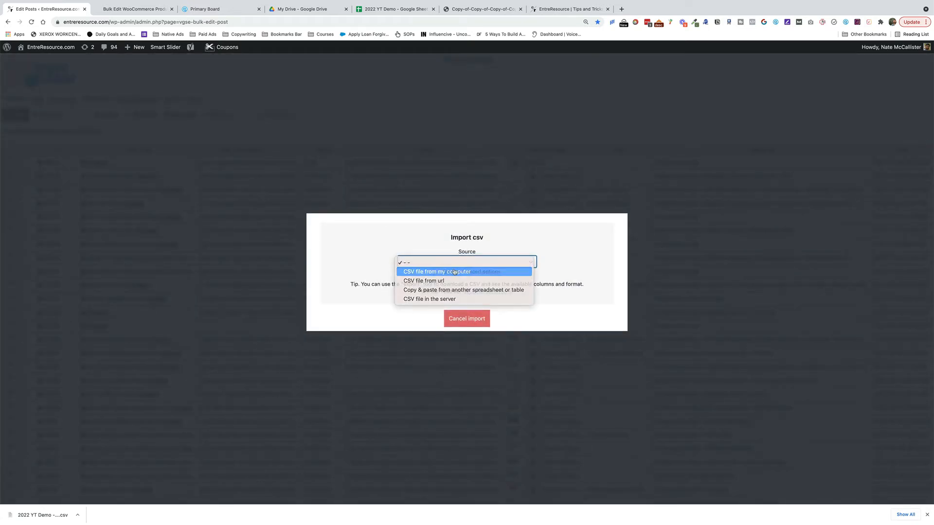
click(454, 272)
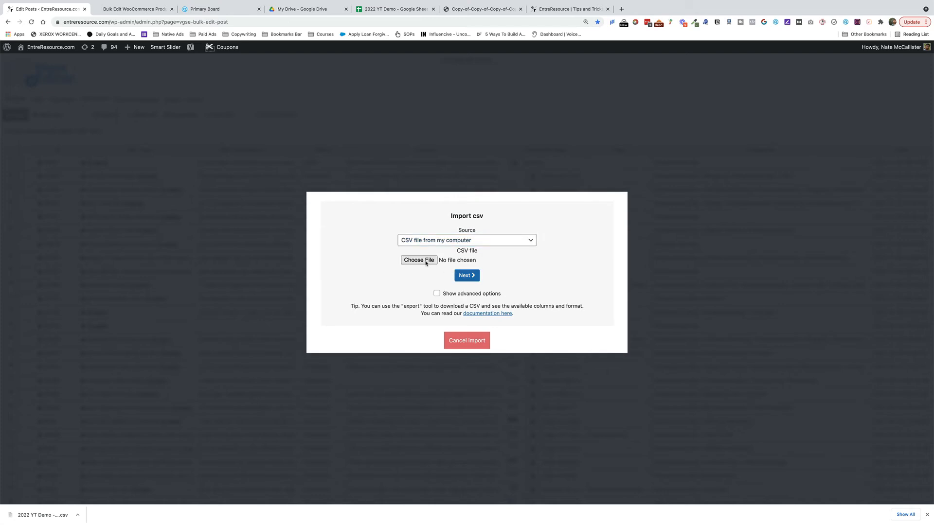
- Choose 2022 YT Demo - Sheet1.csv from the Desktop as the import file and continue to the column selection
click(418, 260)
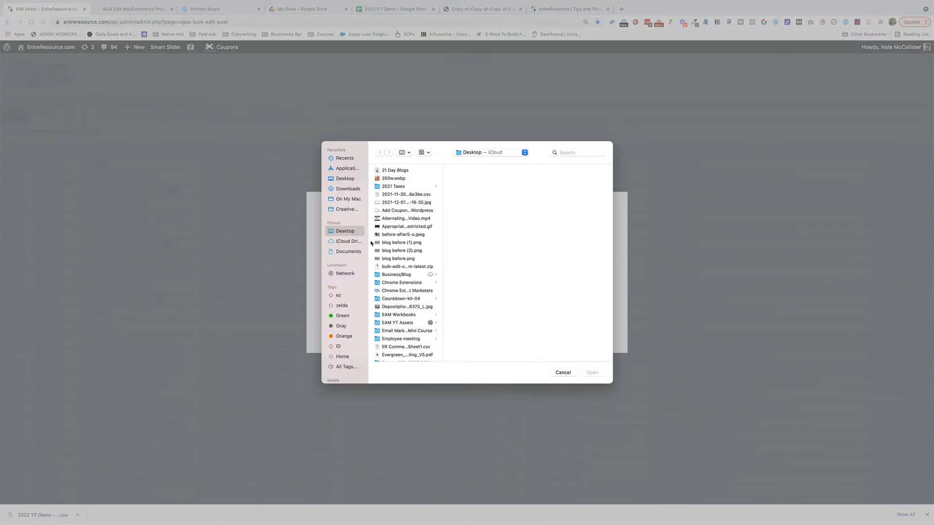
click(346, 180)
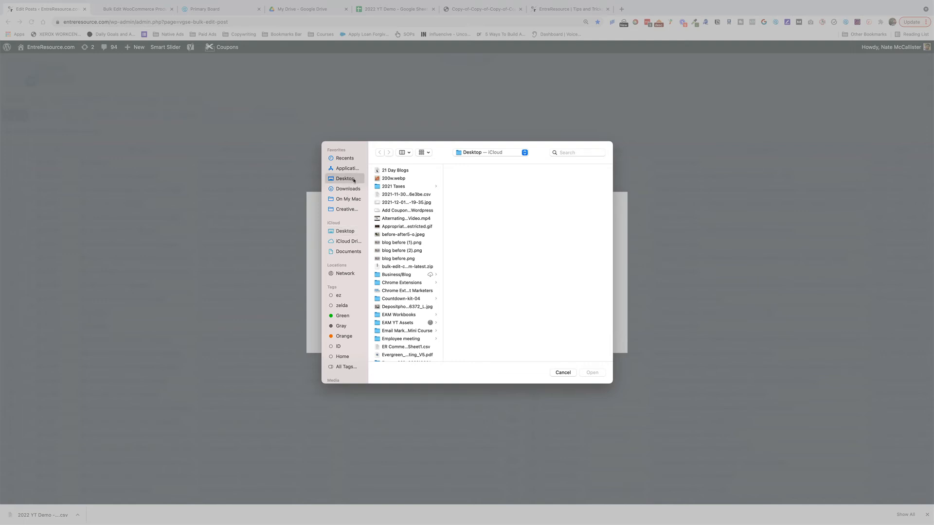
click(408, 219)
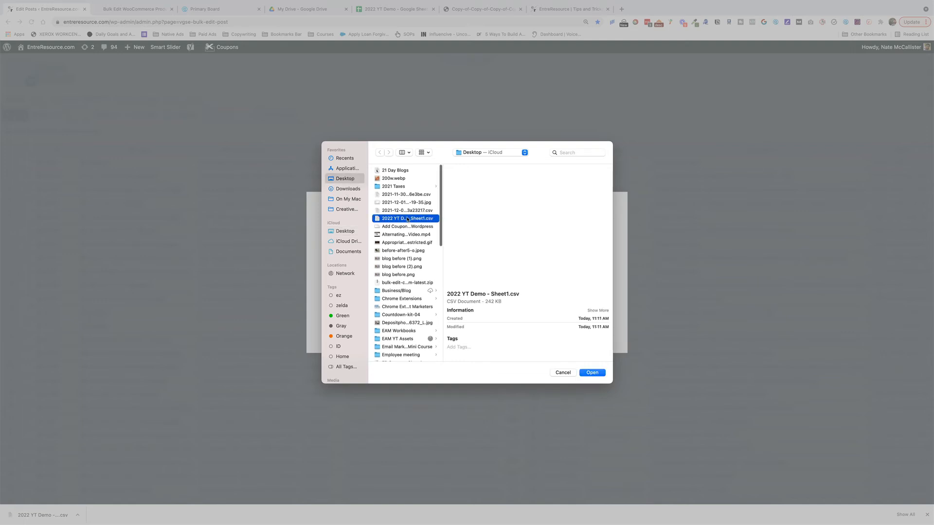
click(593, 375)
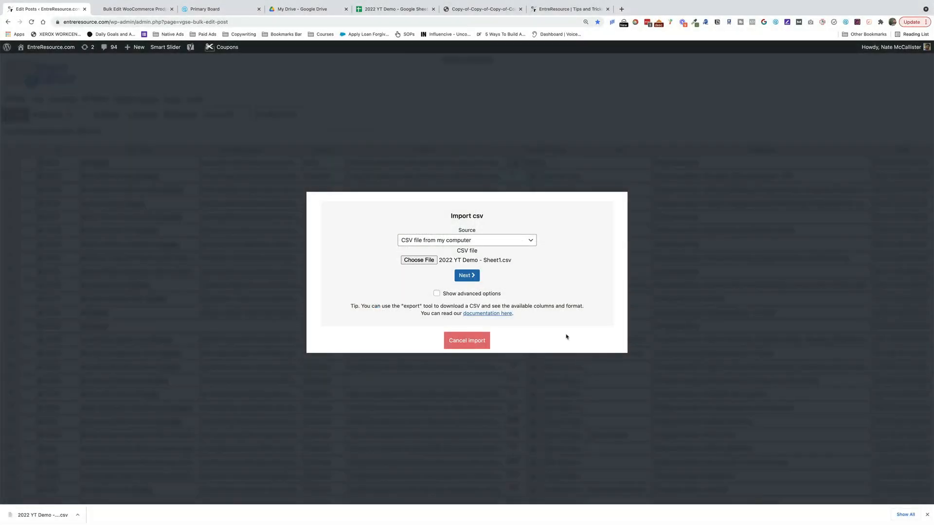
click(468, 276)
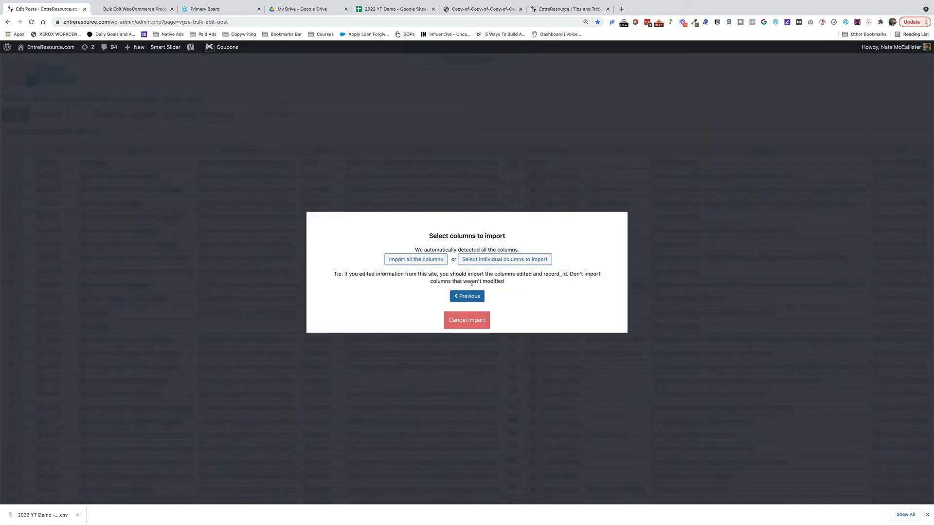
- Import all the columns, set "Update existing items, ignore new items", match record_id to the WordPress ID, and proceed to the preview
click(417, 259)
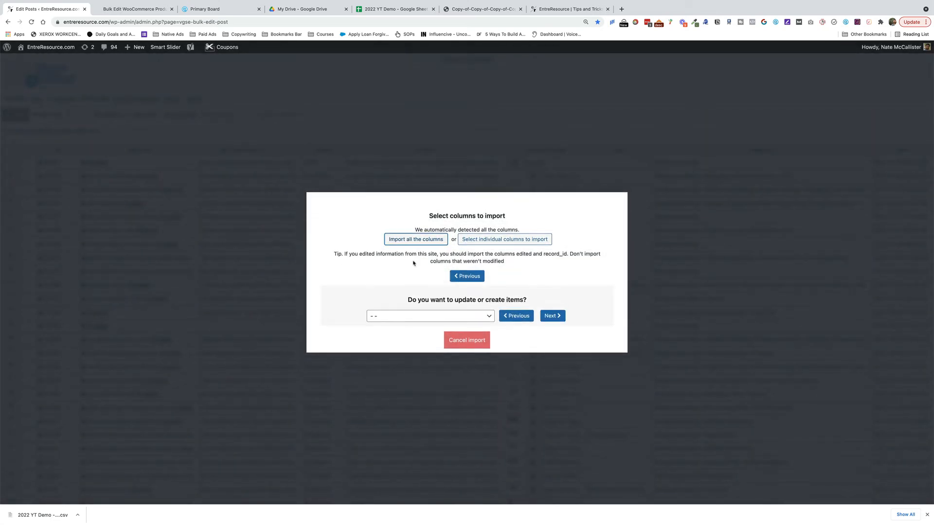
click(442, 275)
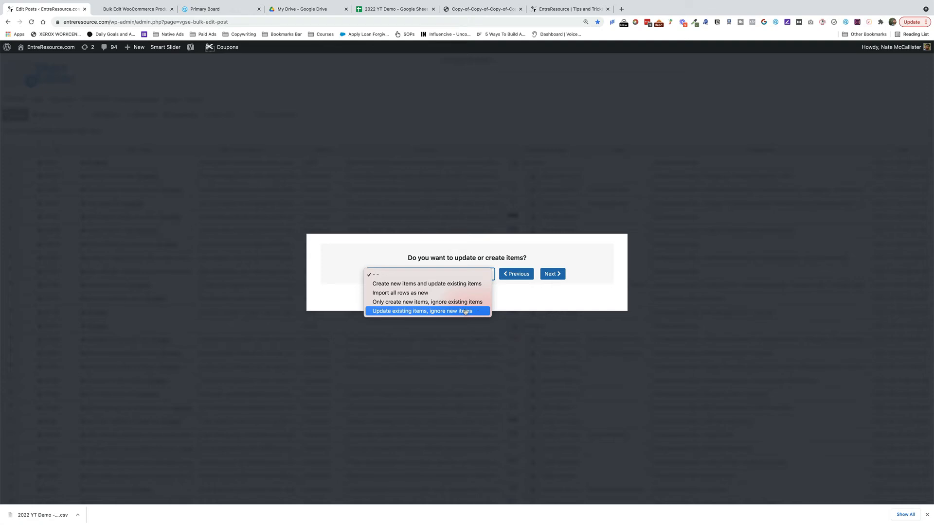
click(466, 312)
click(406, 300)
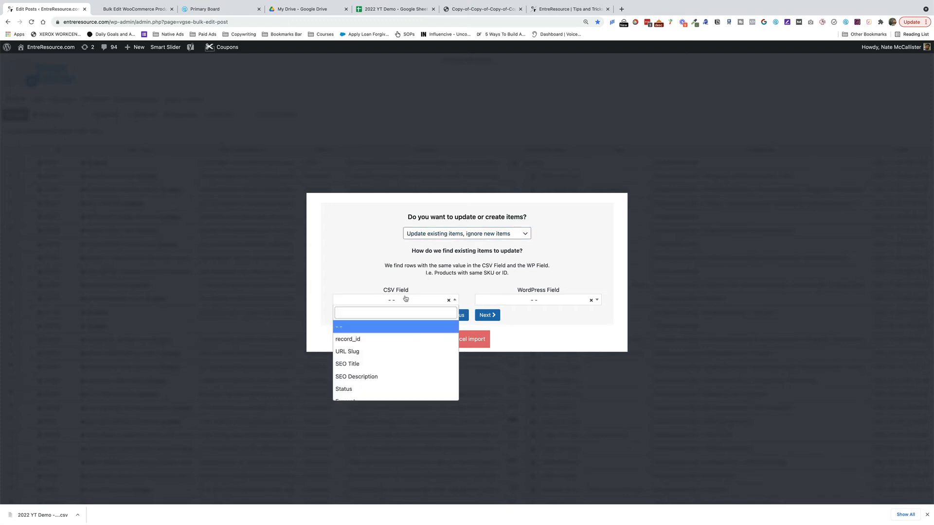
click(411, 339)
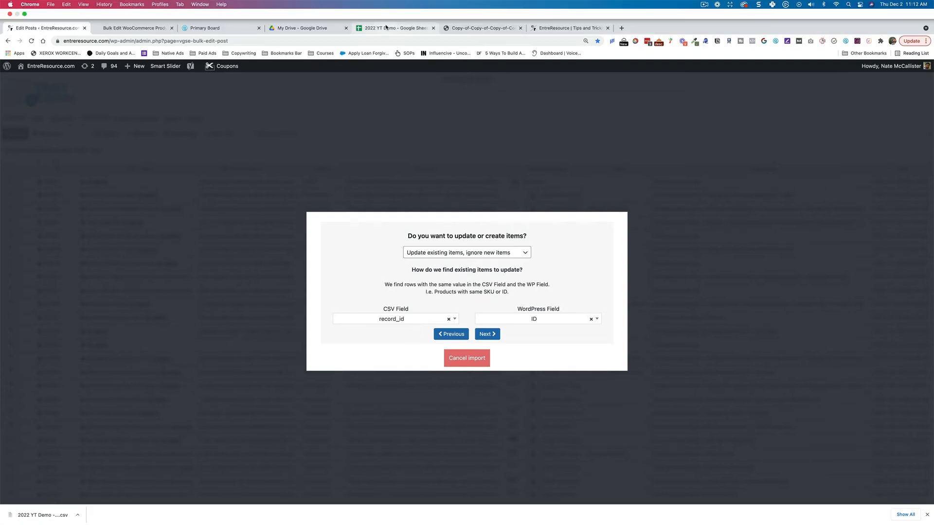
click(375, 27)
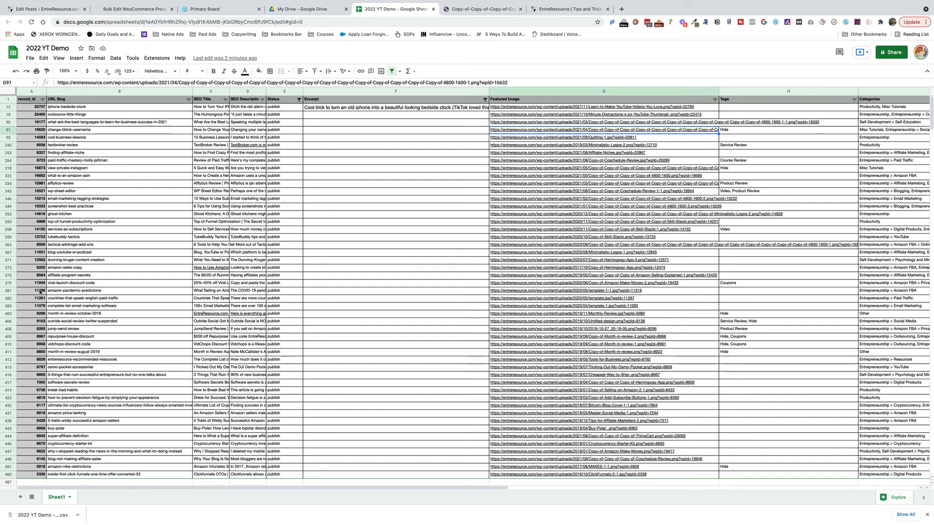
click(65, 10)
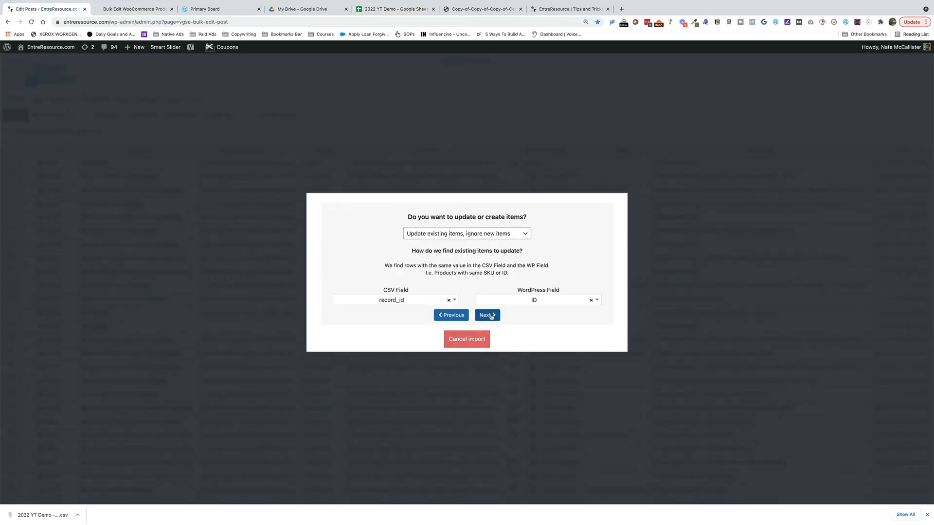
click(492, 317)
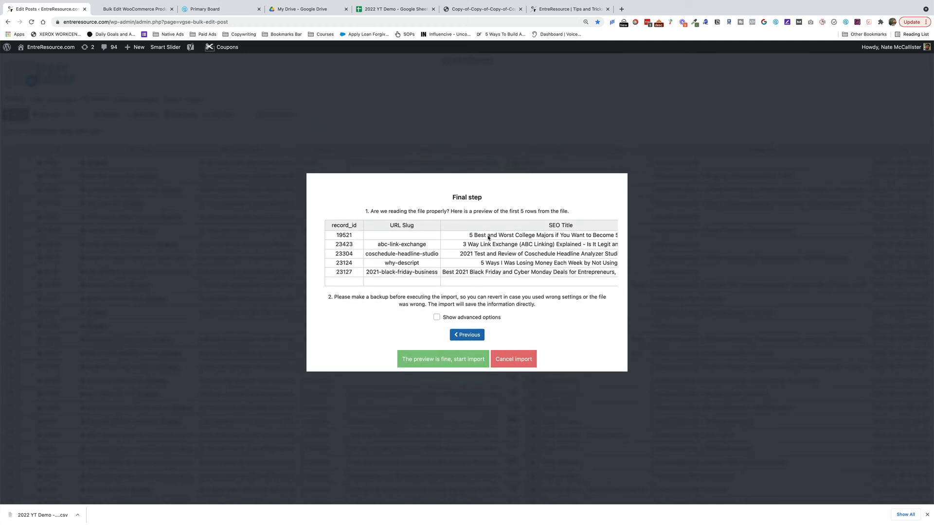
- Look across the columns in the preview of the first 5 rows and start the import
scroll(488, 238, right, 5)
scroll(447, 248, right, 10)
scroll(446, 248, right, 10)
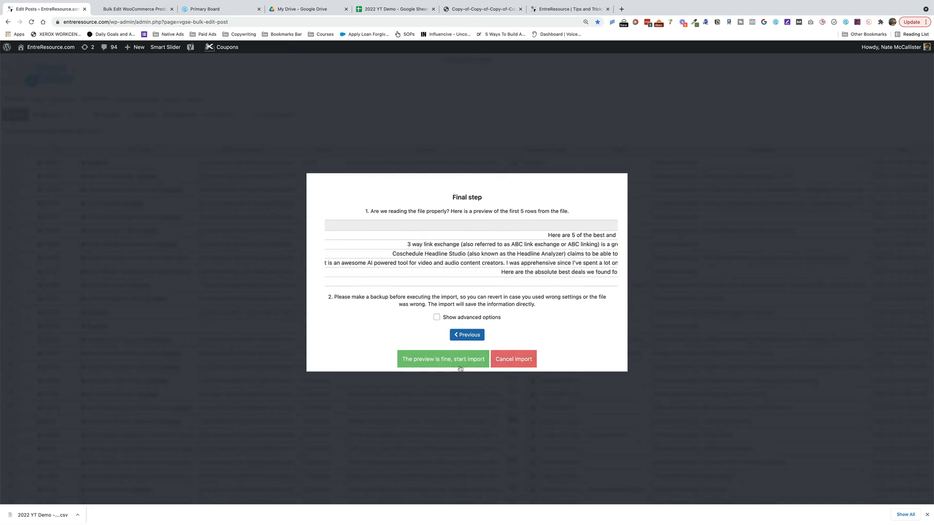
click(460, 367)
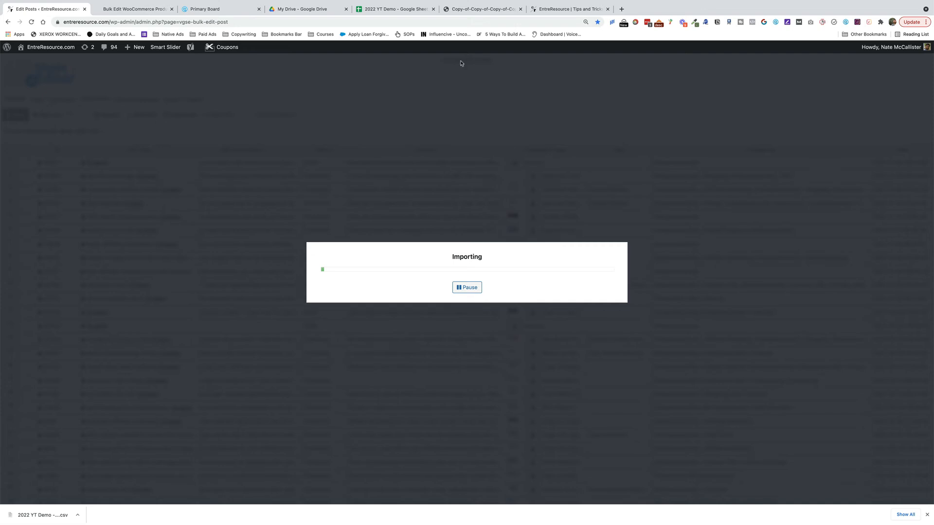
- In the 2022 YT Demo spreadsheet, copy all the filtered posts and paste only their values into a new sheet from cell A1
click(394, 8)
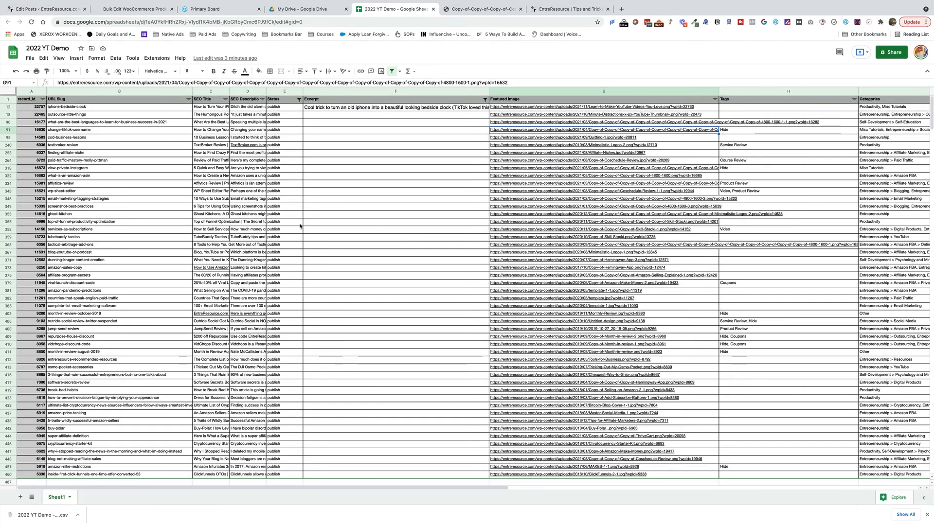
click(7, 114)
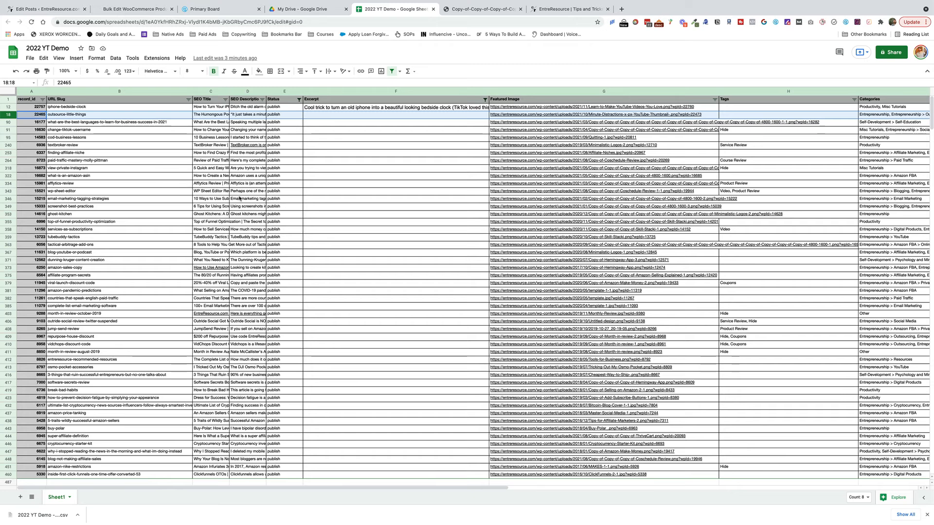
click(26, 107)
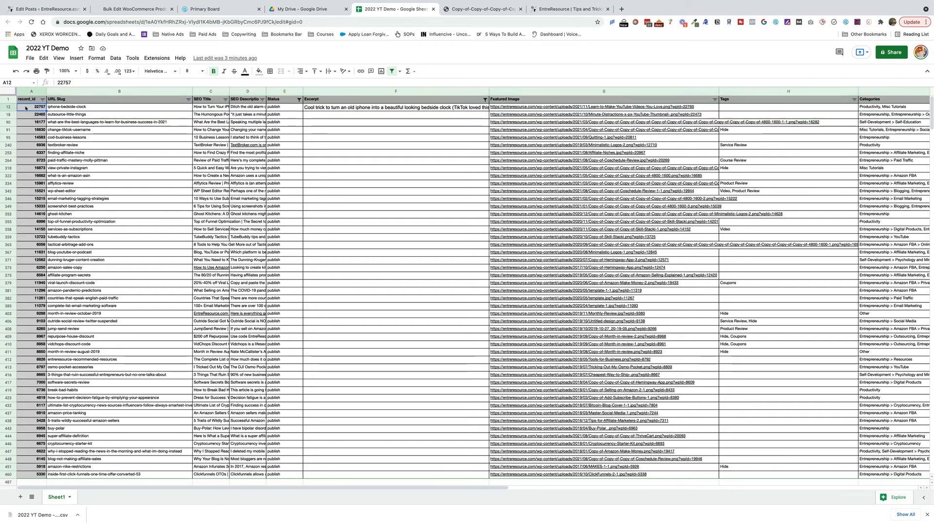
key(ctrl+a)
click(20, 497)
right_click(37, 100)
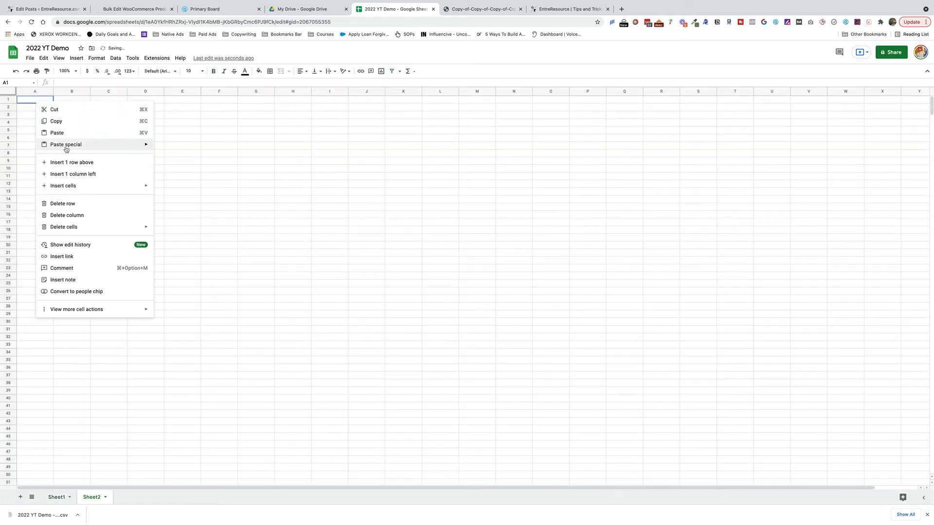
mouse_move(66, 146)
click(181, 146)
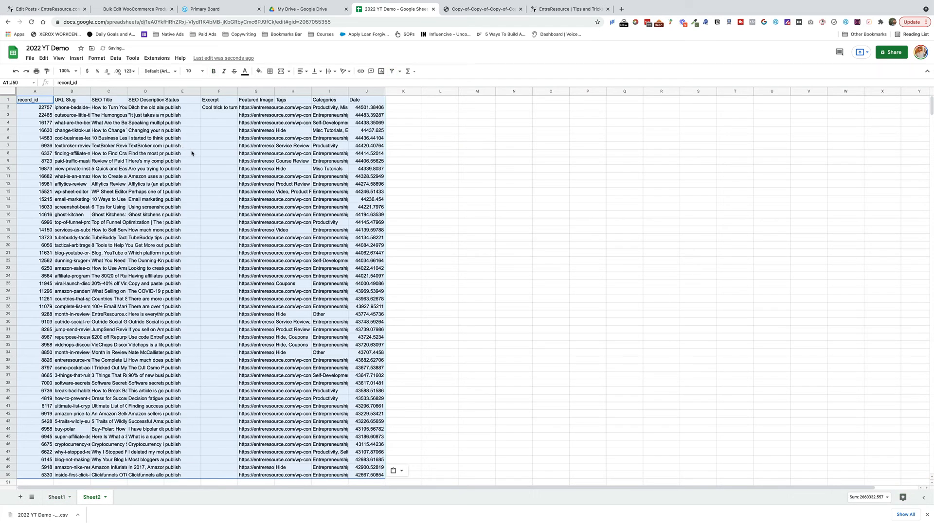
click(218, 169)
- Widen the Excerpt column in the new sheet to about four times its width
click(29, 57)
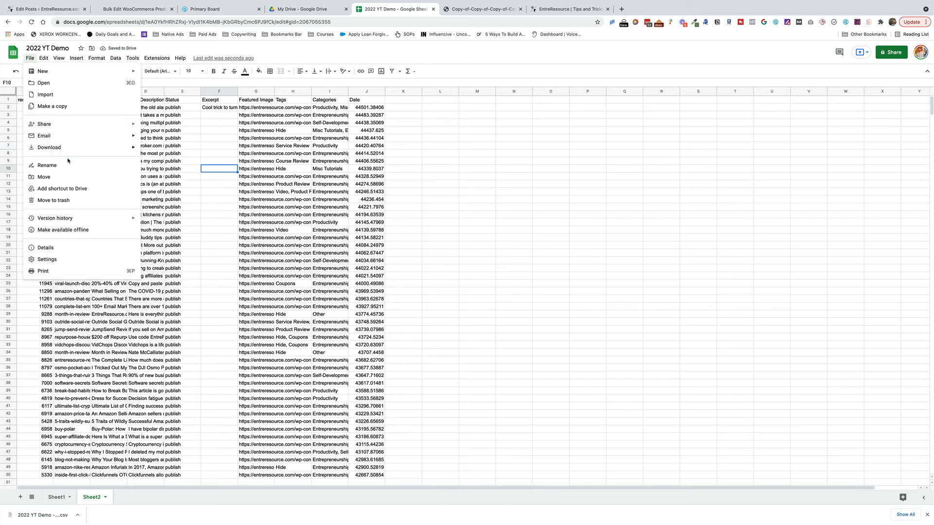
click(466, 184)
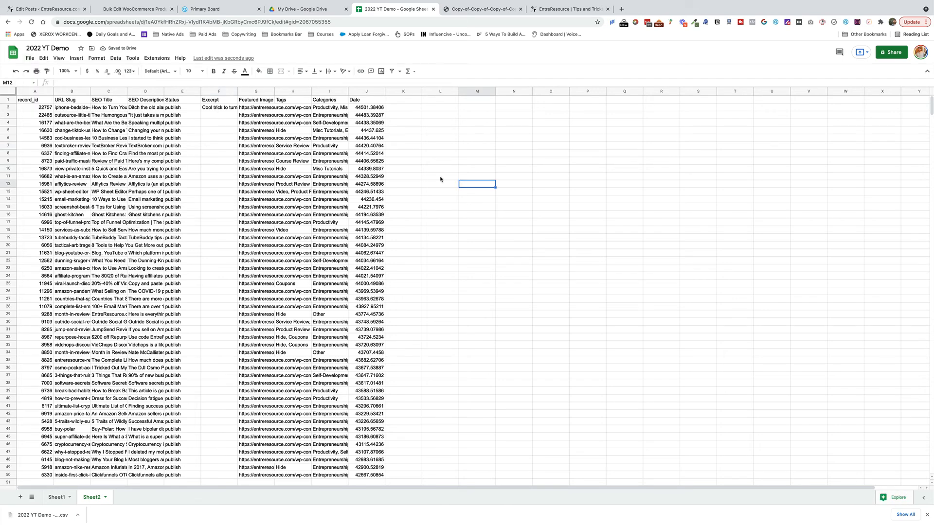
drag(238, 89, 347, 90)
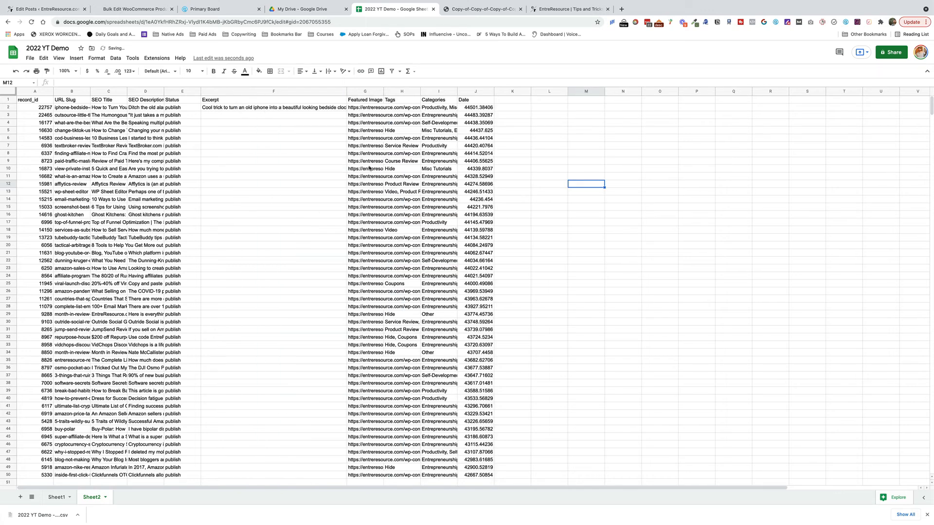
- Return to the Edit Posts browser tab, bring the SEO Title column into view and save the posts spreadsheet
click(63, 9)
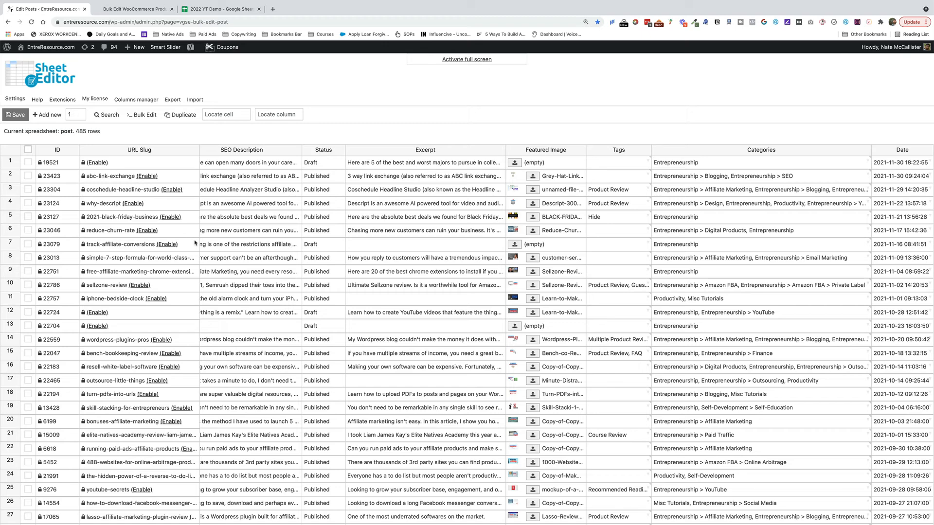
scroll(179, 232, left, 1)
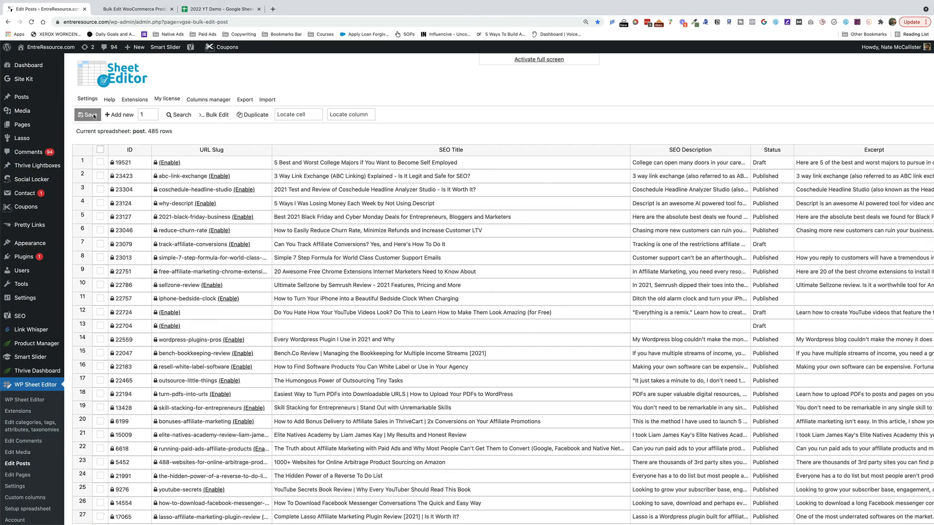
click(97, 118)
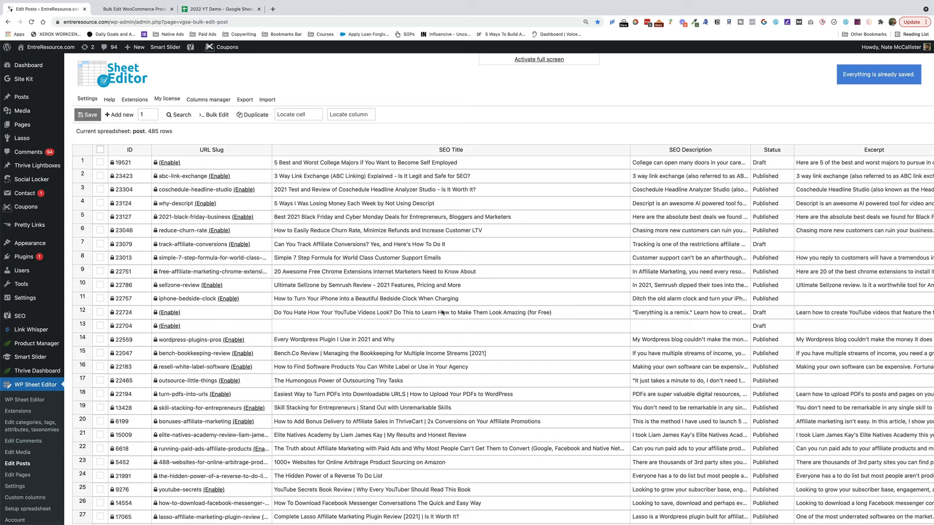
- Open the WordPress list of all posts and look over their categories and tags
click(328, 259)
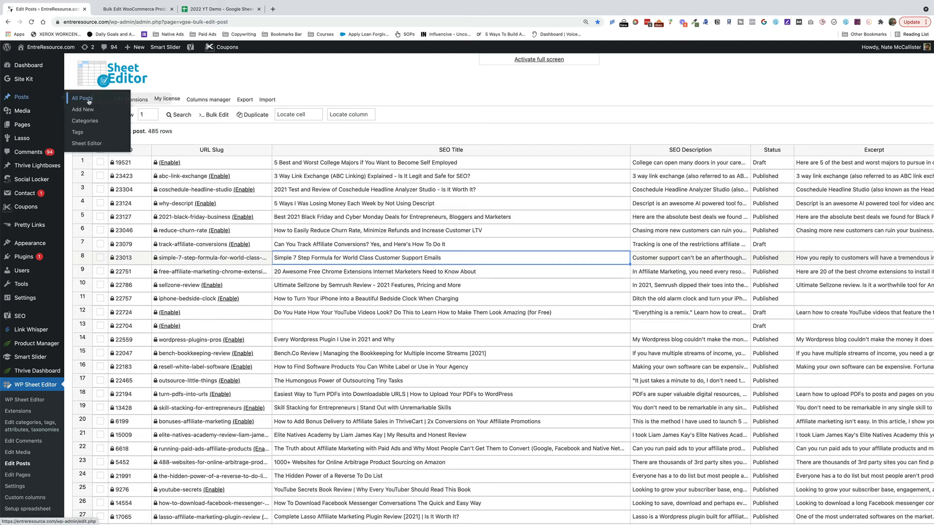
click(82, 98)
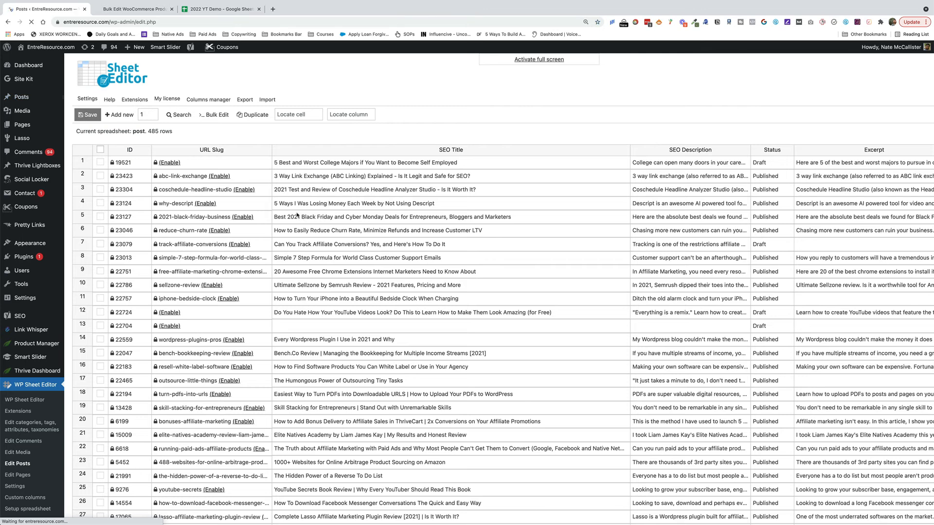
scroll(220, 204, down, 2)
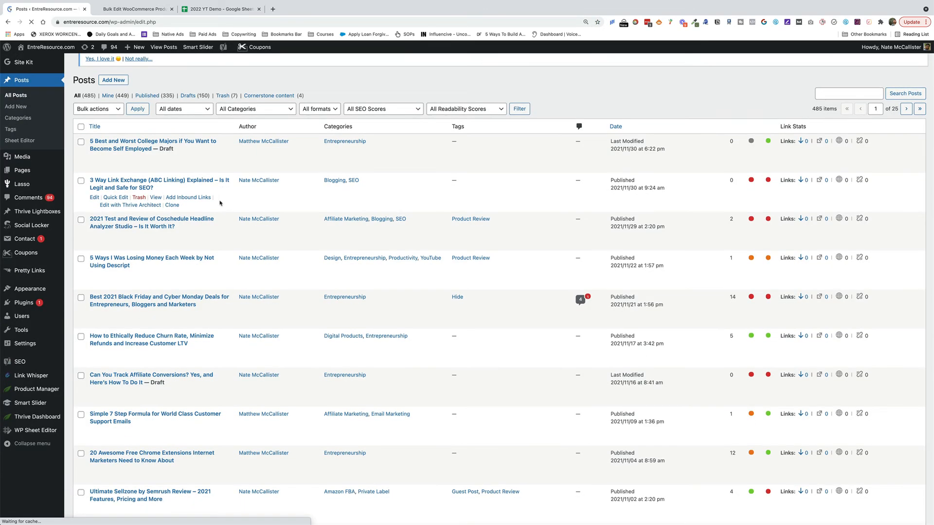
- Open Quick Edit for the post "Simple 7 Step Formula for World Class Customer Support Emails" and select its title text
scroll(200, 251, down, 2)
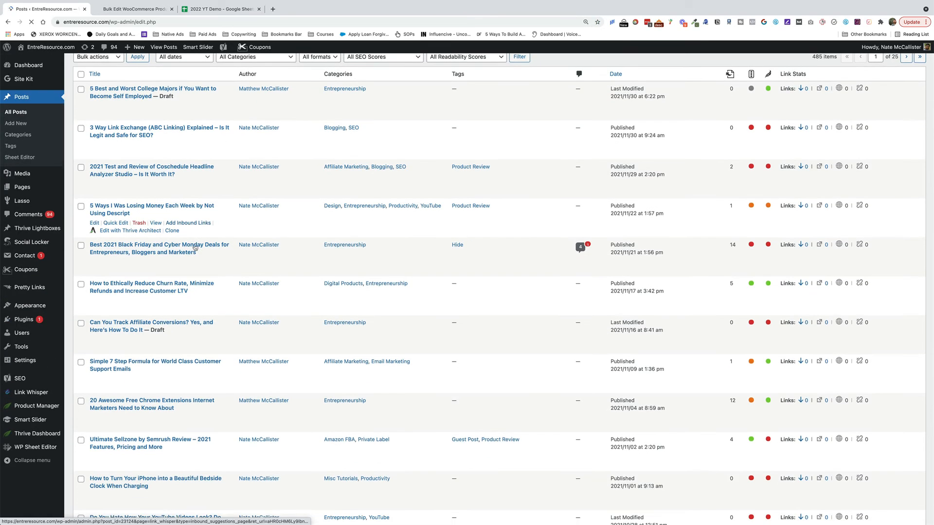
scroll(203, 309, down, 1)
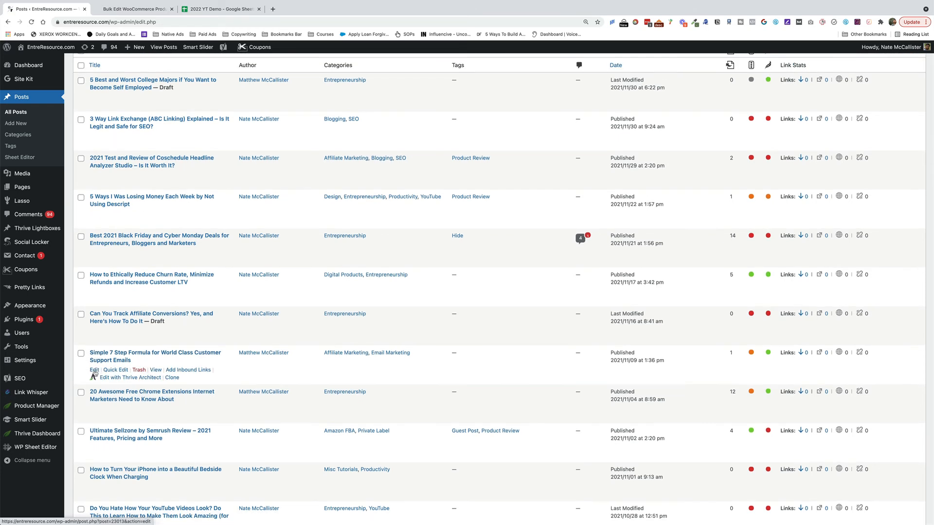
click(116, 370)
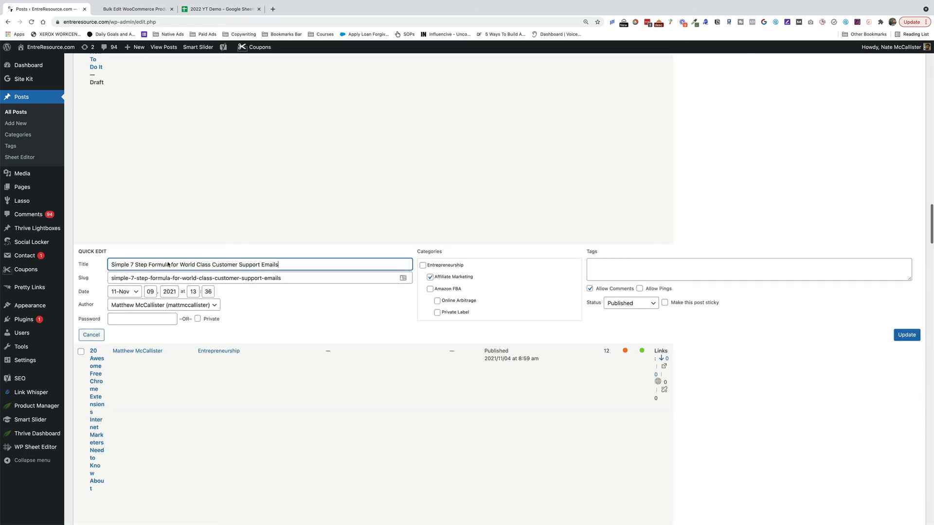
triple_click(134, 264)
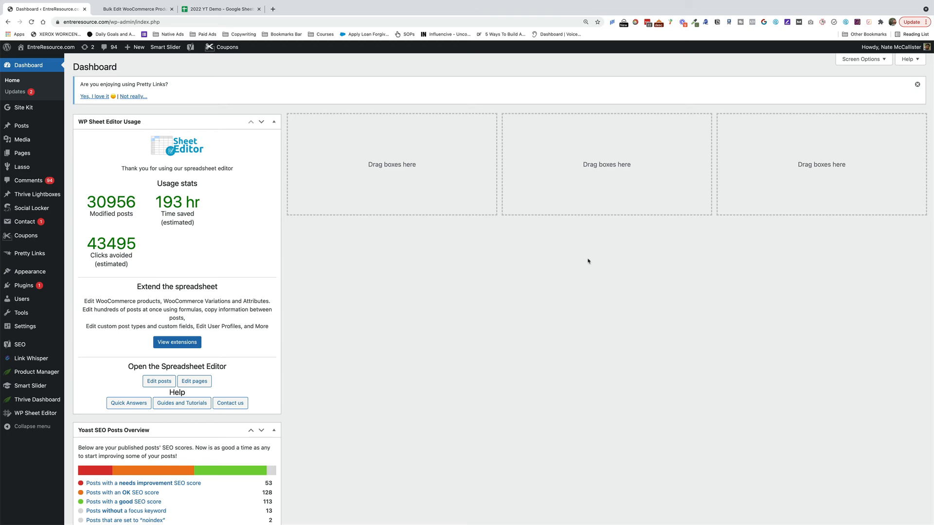
- Open the Google Search Console performance report for entreresource.com in a new browser tab
click(273, 8)
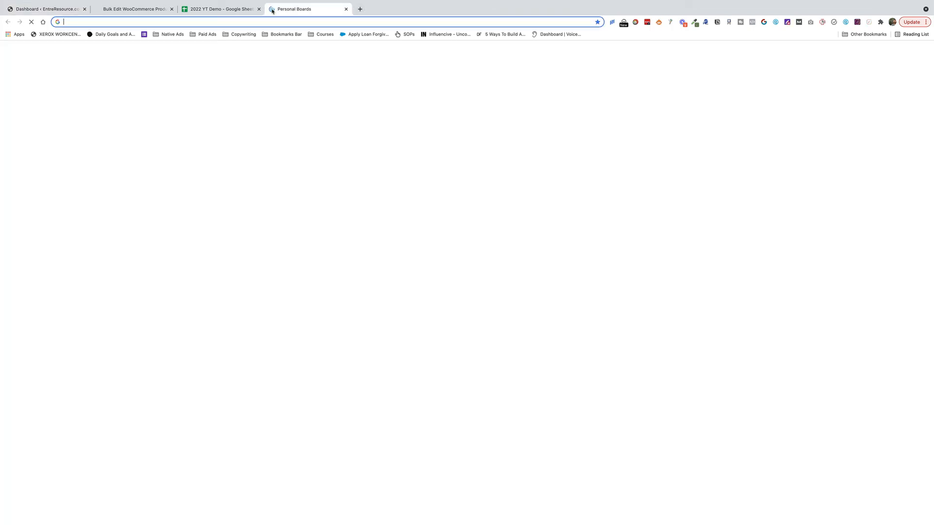
text(g)
key(BackSpace)
key(BackSpace)
text(sea)
key(Return)
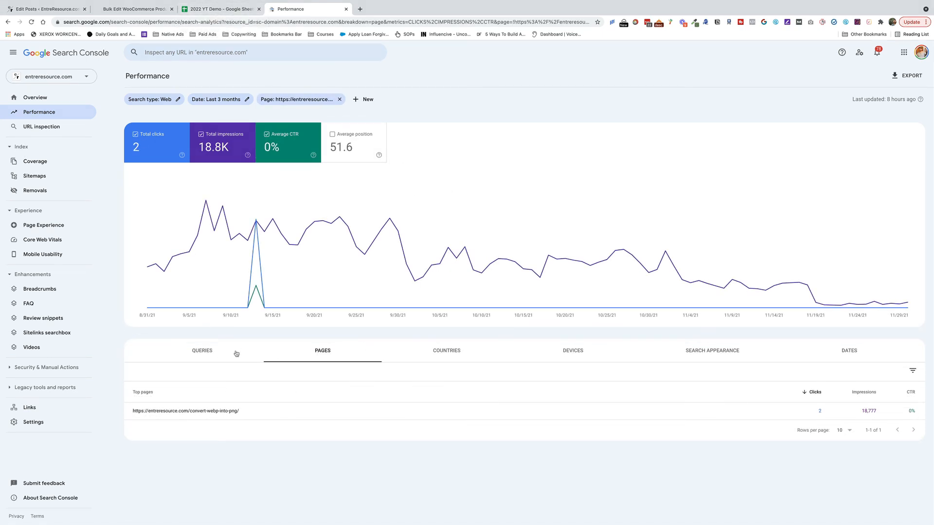
- Remove the page filter from the performance report and sort the top pages by CTR in ascending order
click(335, 100)
click(341, 100)
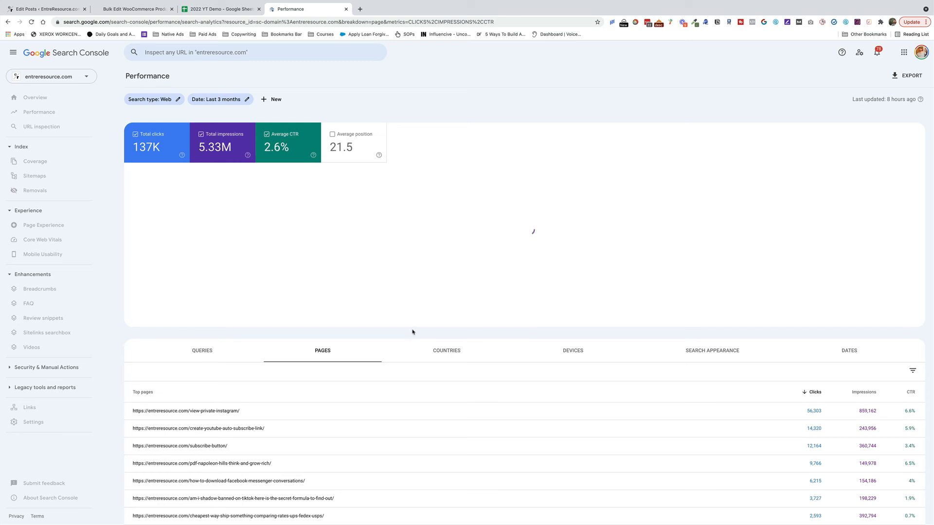
scroll(419, 293, down, 1)
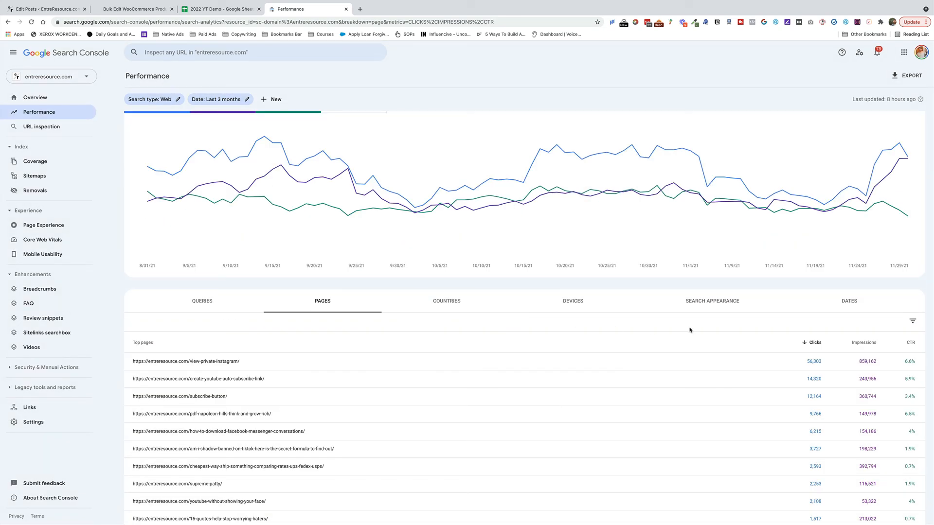
click(911, 343)
click(910, 342)
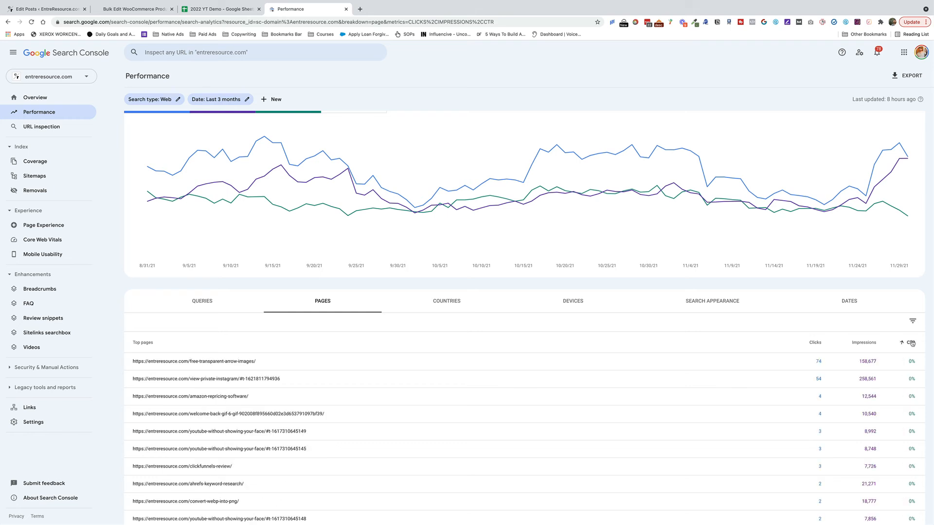
scroll(870, 360, down, 1)
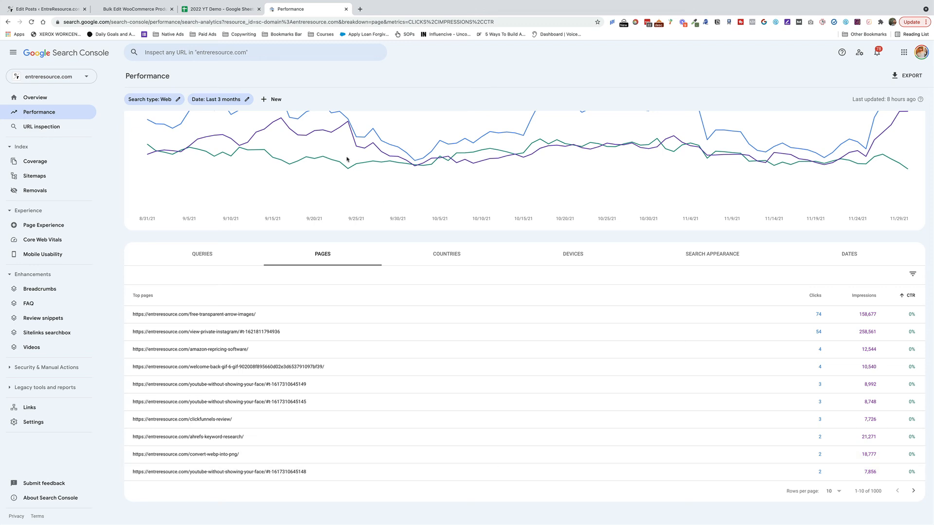
- Switch to the 2022 YT Demo spreadsheet and copy the post URLs in cells B2:B4 of Sheet3
click(217, 9)
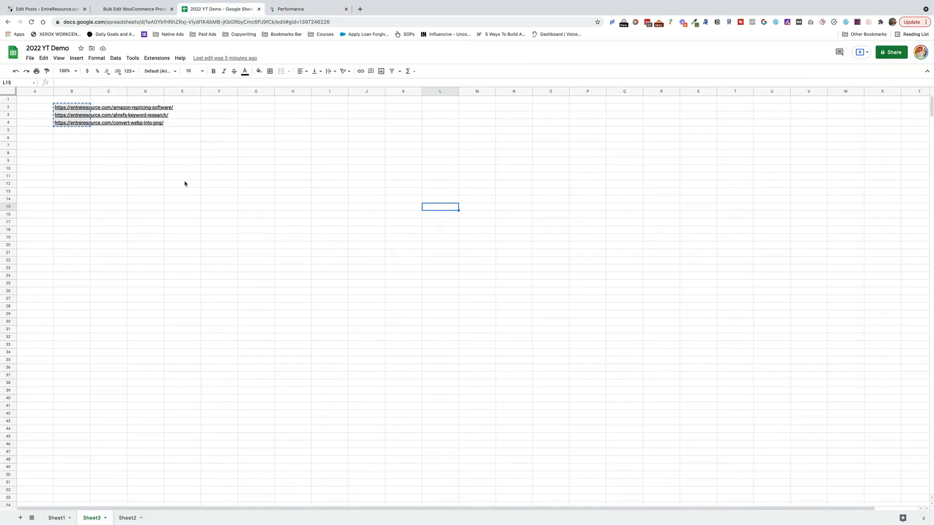
click(68, 176)
click(40, 108)
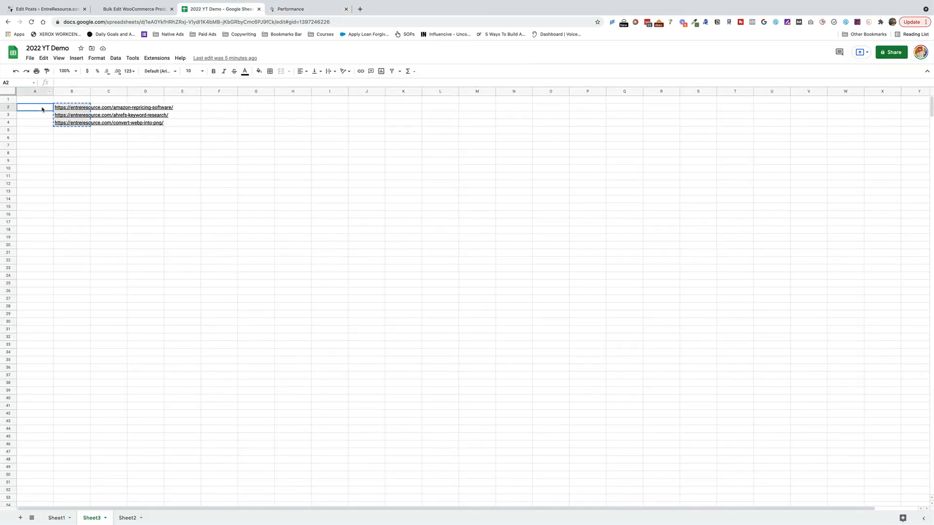
key(Right)
key(shift+Down)
key(shift+Down)
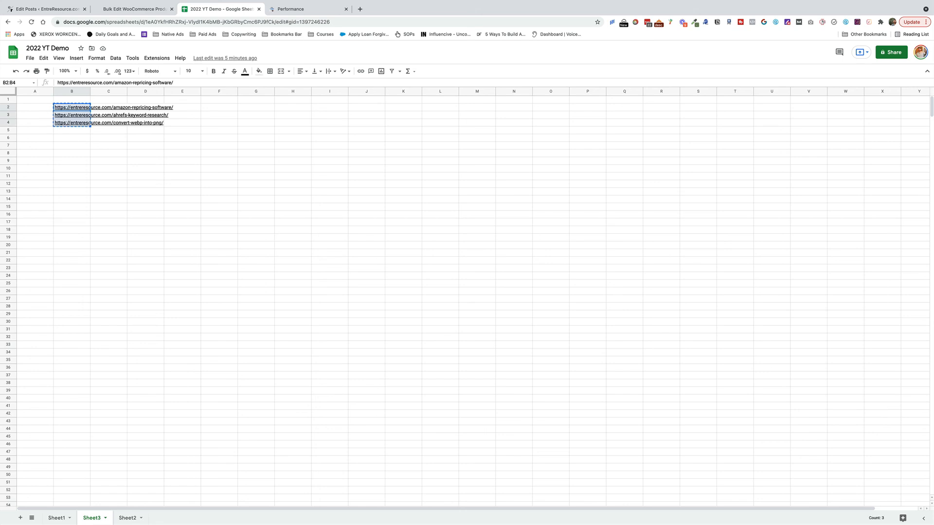
- In the Edit Posts browser tab, start a post search with advanced filters and paste the copied URLs as the URLs to find
click(47, 8)
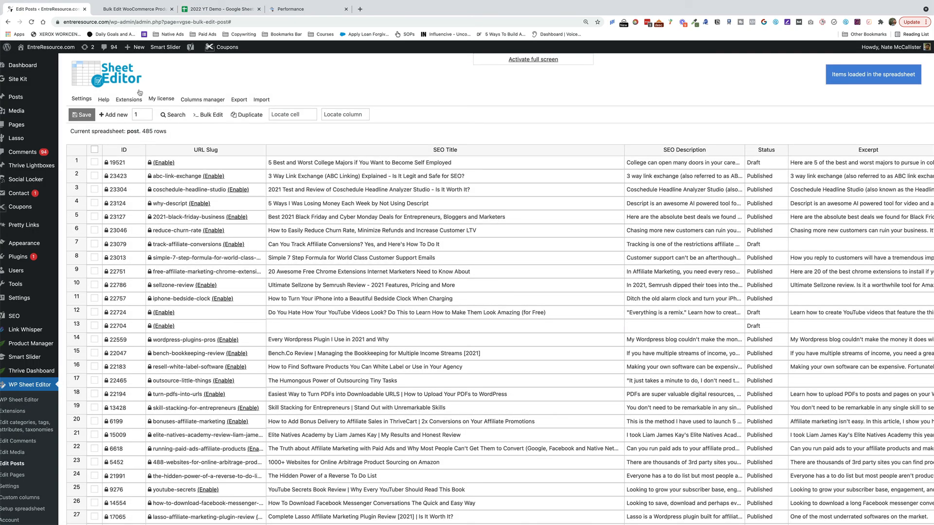
click(173, 116)
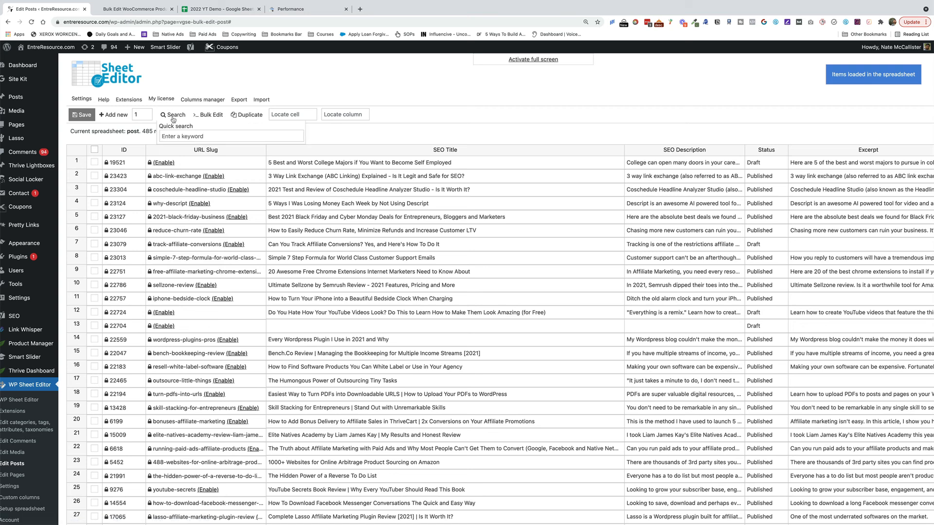
click(172, 117)
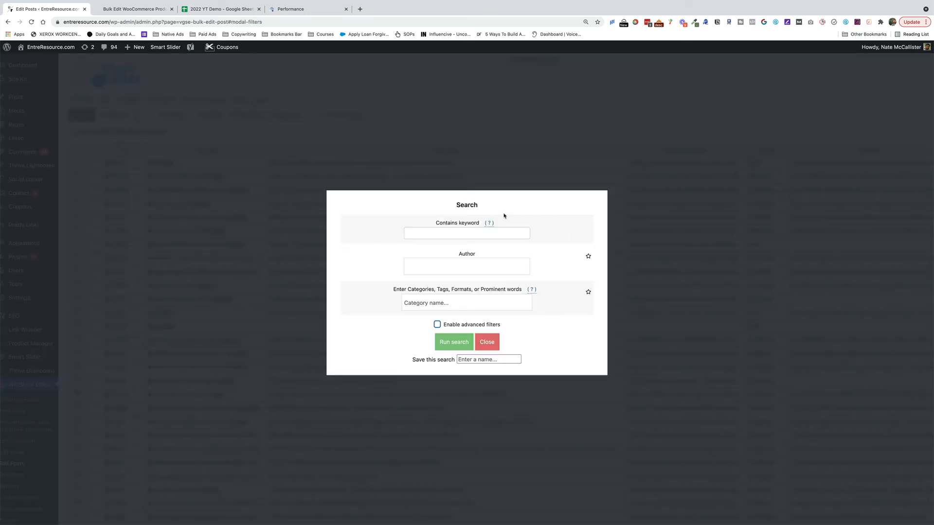
click(437, 325)
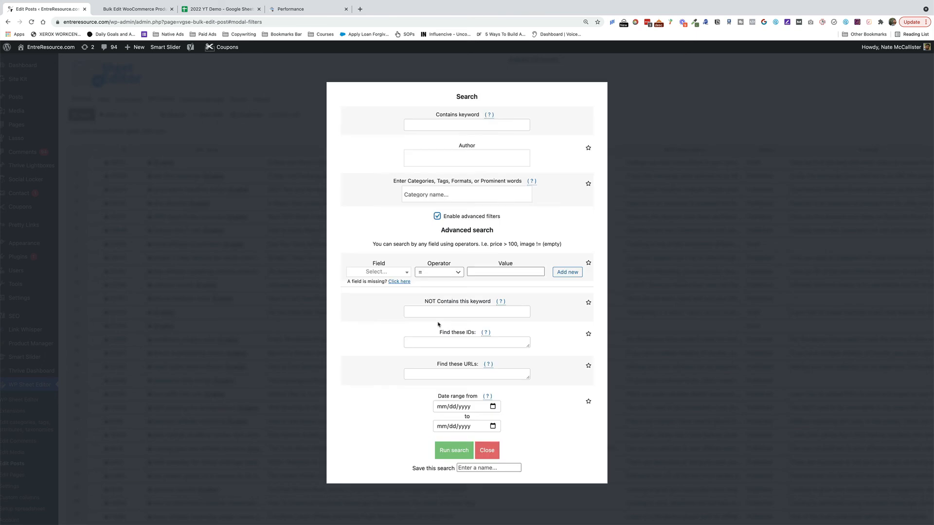
click(462, 375)
key(ctrl+v)
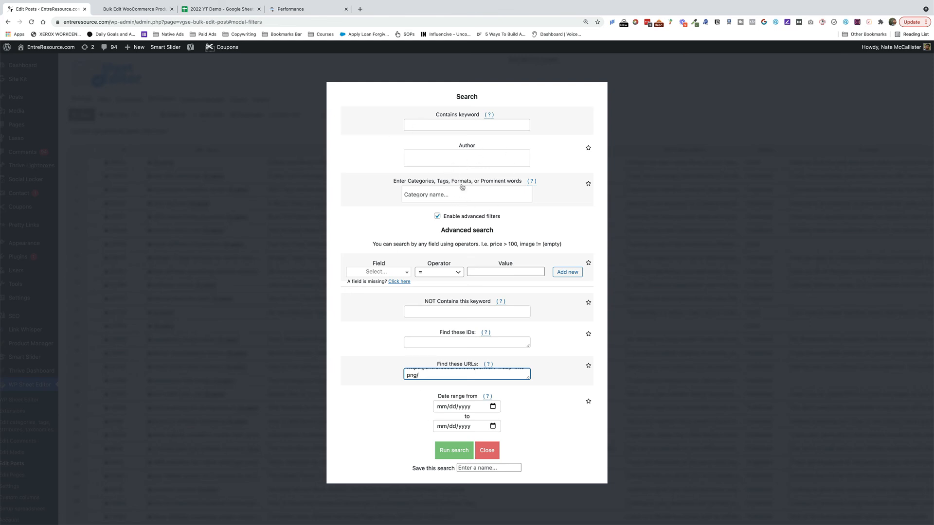
- Run the URL search and select the SEO Title cell of the ahrefs-keyword-research post
click(388, 273)
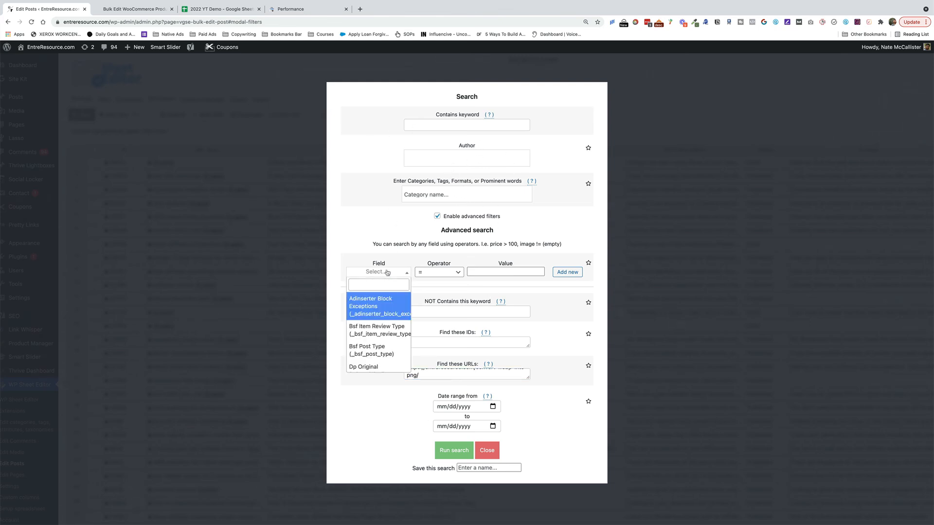
click(387, 273)
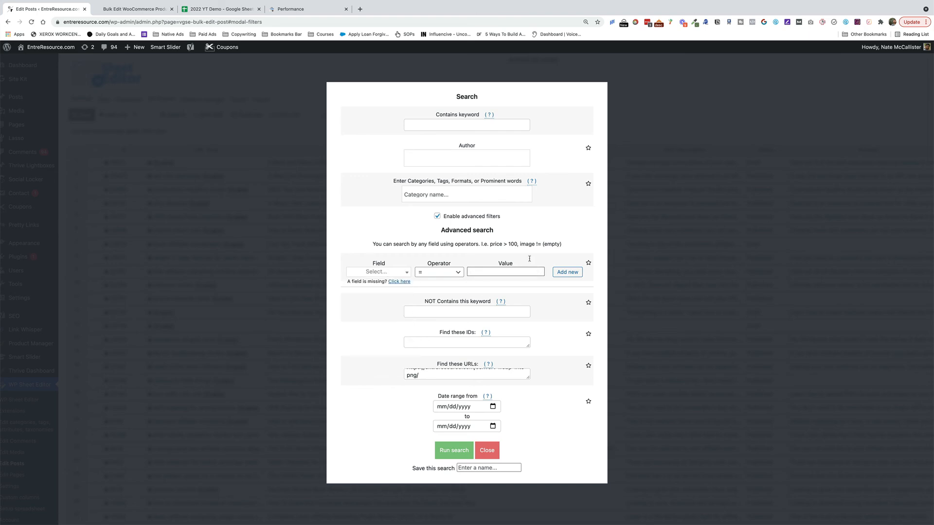
click(456, 452)
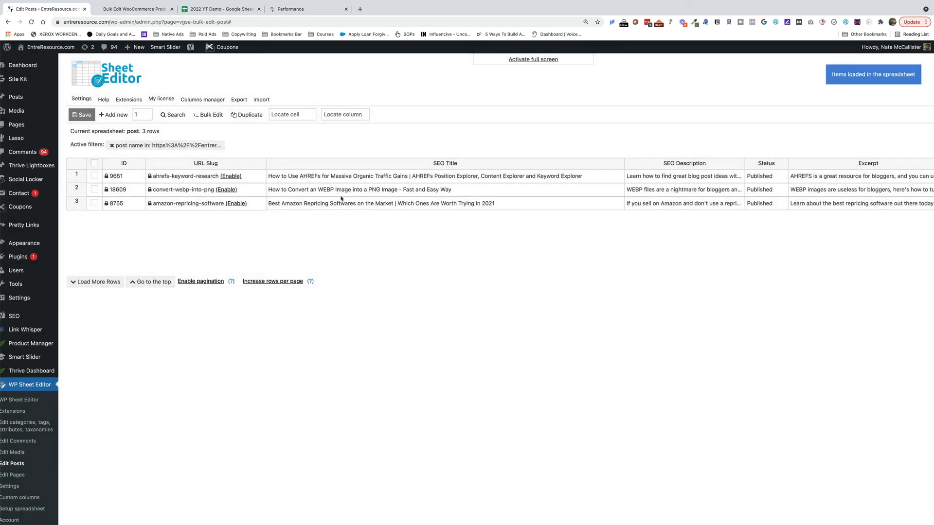
drag(364, 177, 363, 205)
click(374, 177)
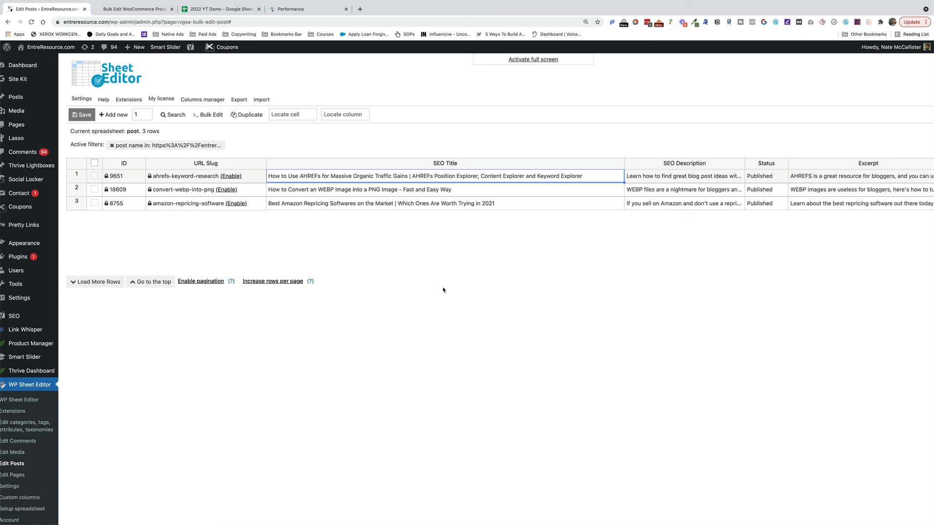
- Load wpsheeteditor.com in the Search Console browser tab and open its help articles
click(305, 11)
click(306, 22)
text(wpsheeteditor.com)
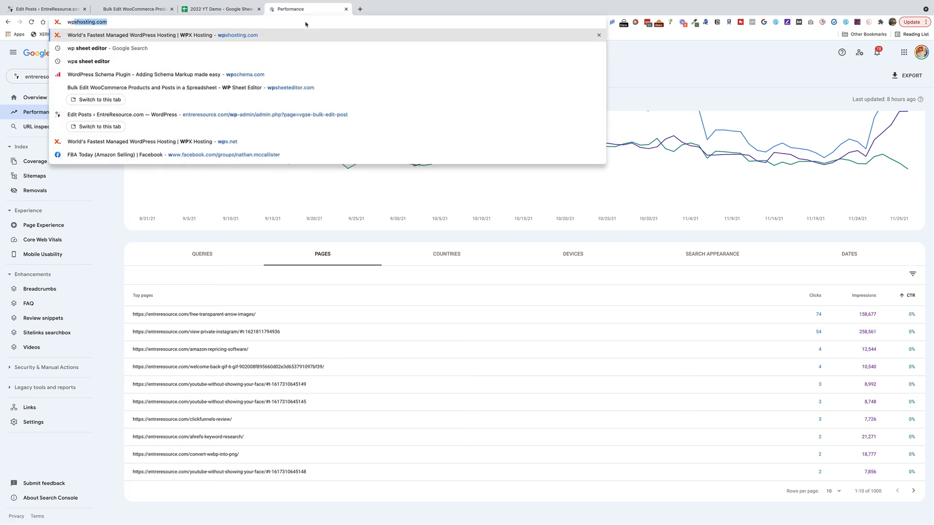
key(Return)
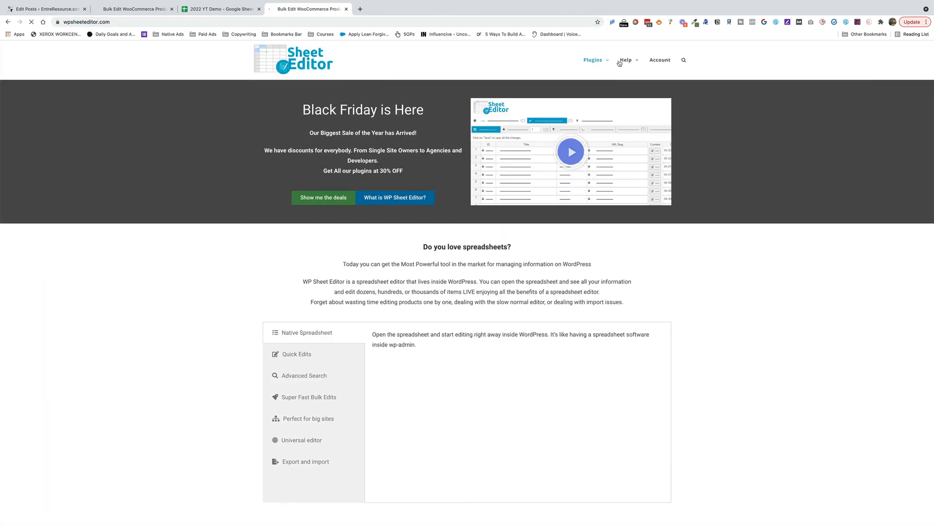
mouse_move(625, 60)
click(641, 89)
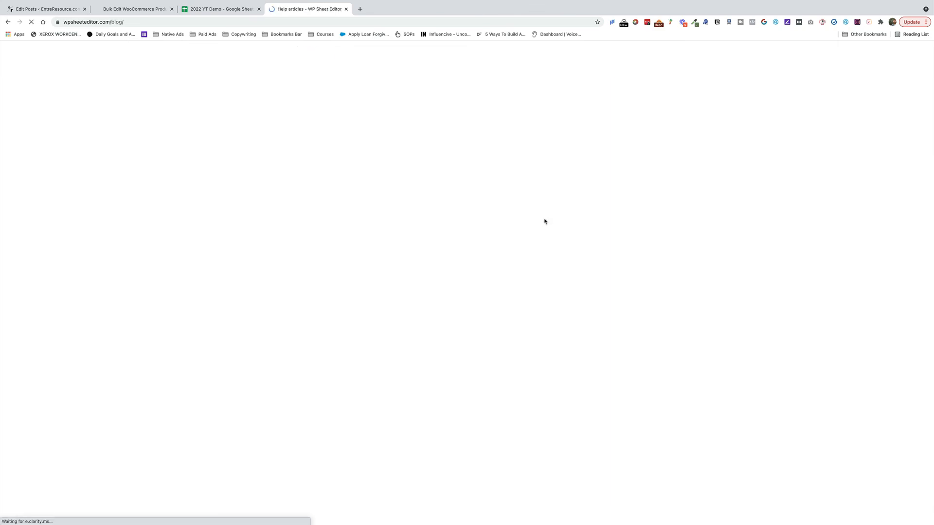
- Look through the help articles and the plugin choices for filtering them, leaving the plugin filter unset
scroll(572, 288, down, 2)
scroll(572, 287, down, 15)
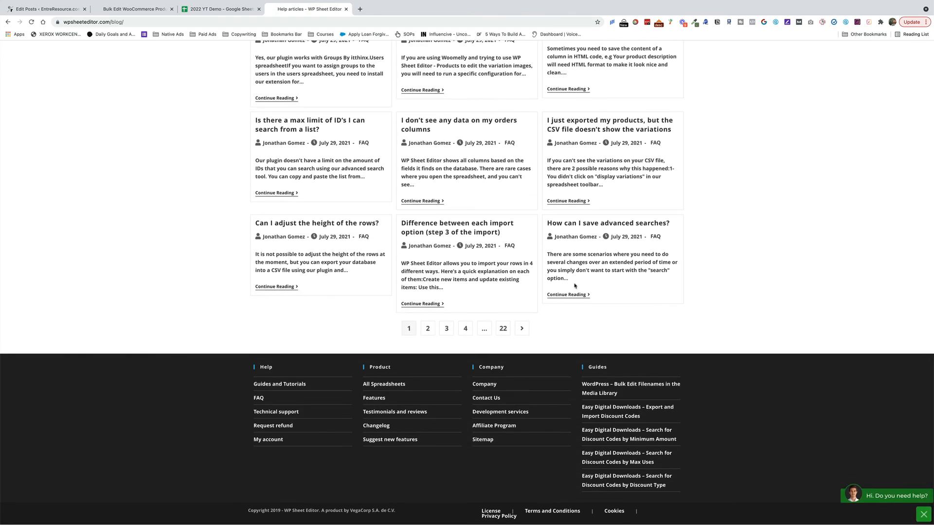
scroll(574, 287, up, 17)
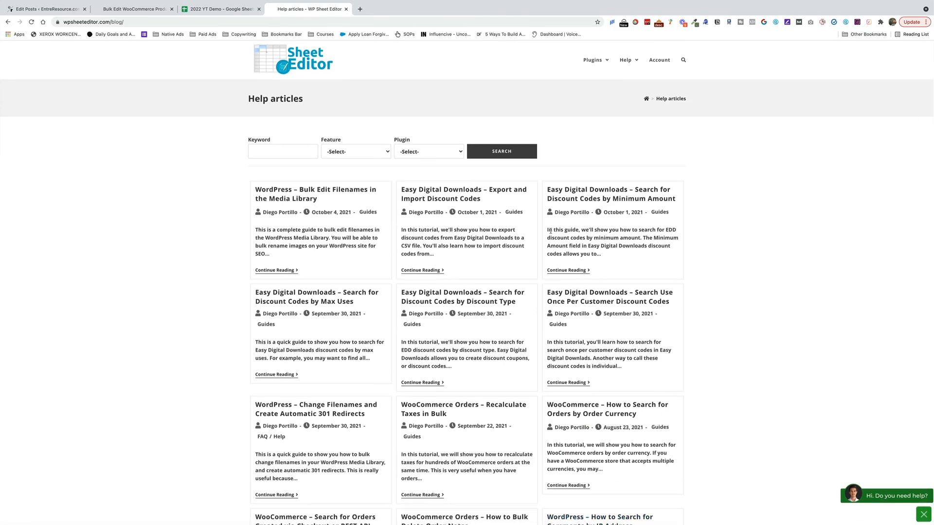
click(434, 153)
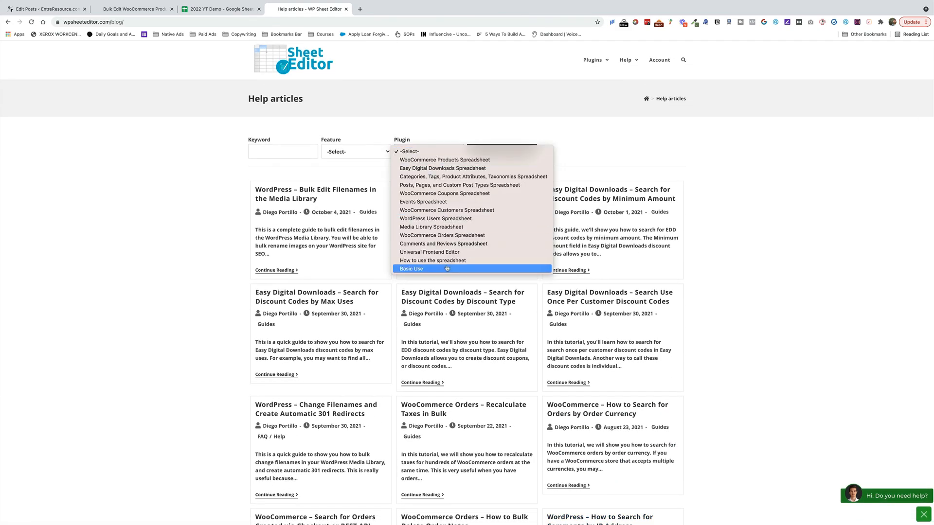
click(719, 176)
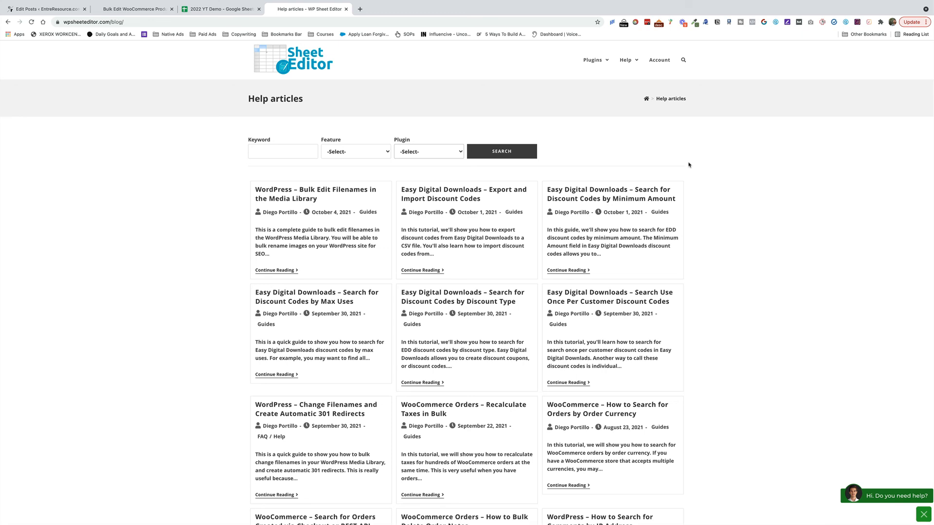